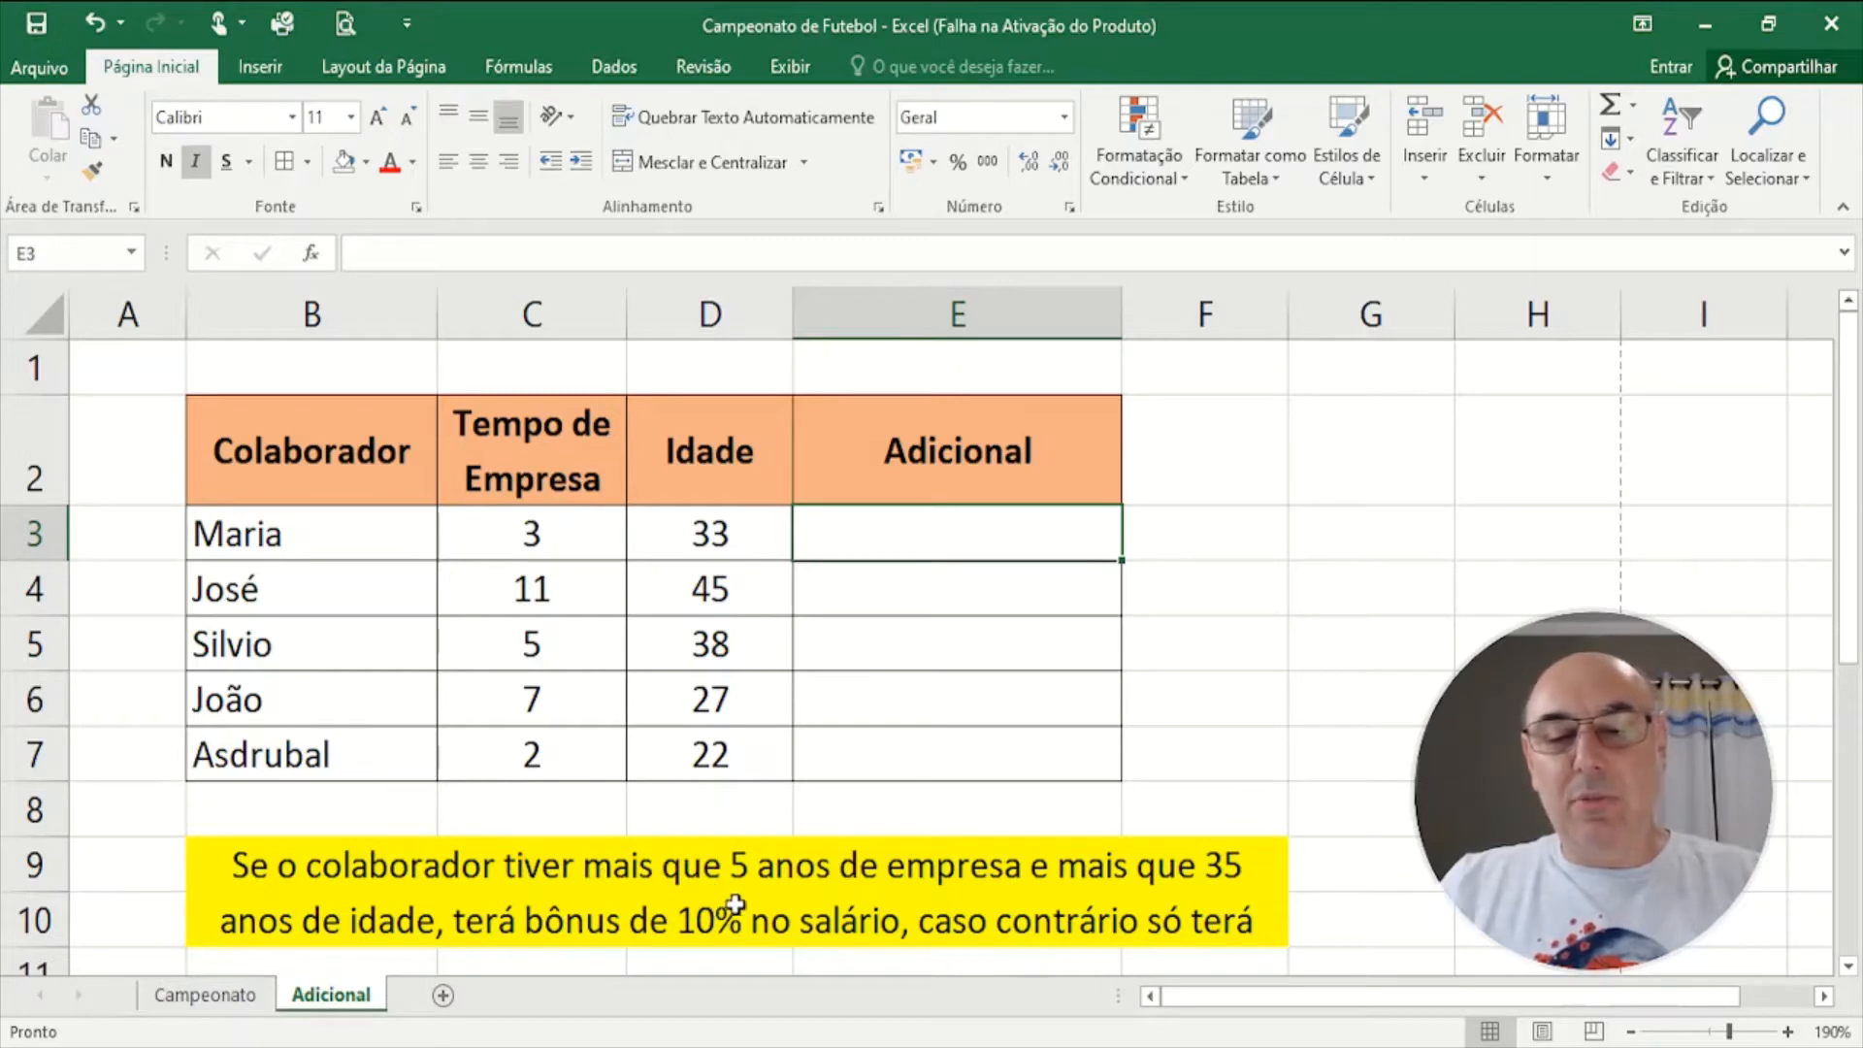
# - Increase the heights of rows 9 and 10 so the yellow bonus rule note fits, and centre its text vertically
pyautogui.click(1062, 886)
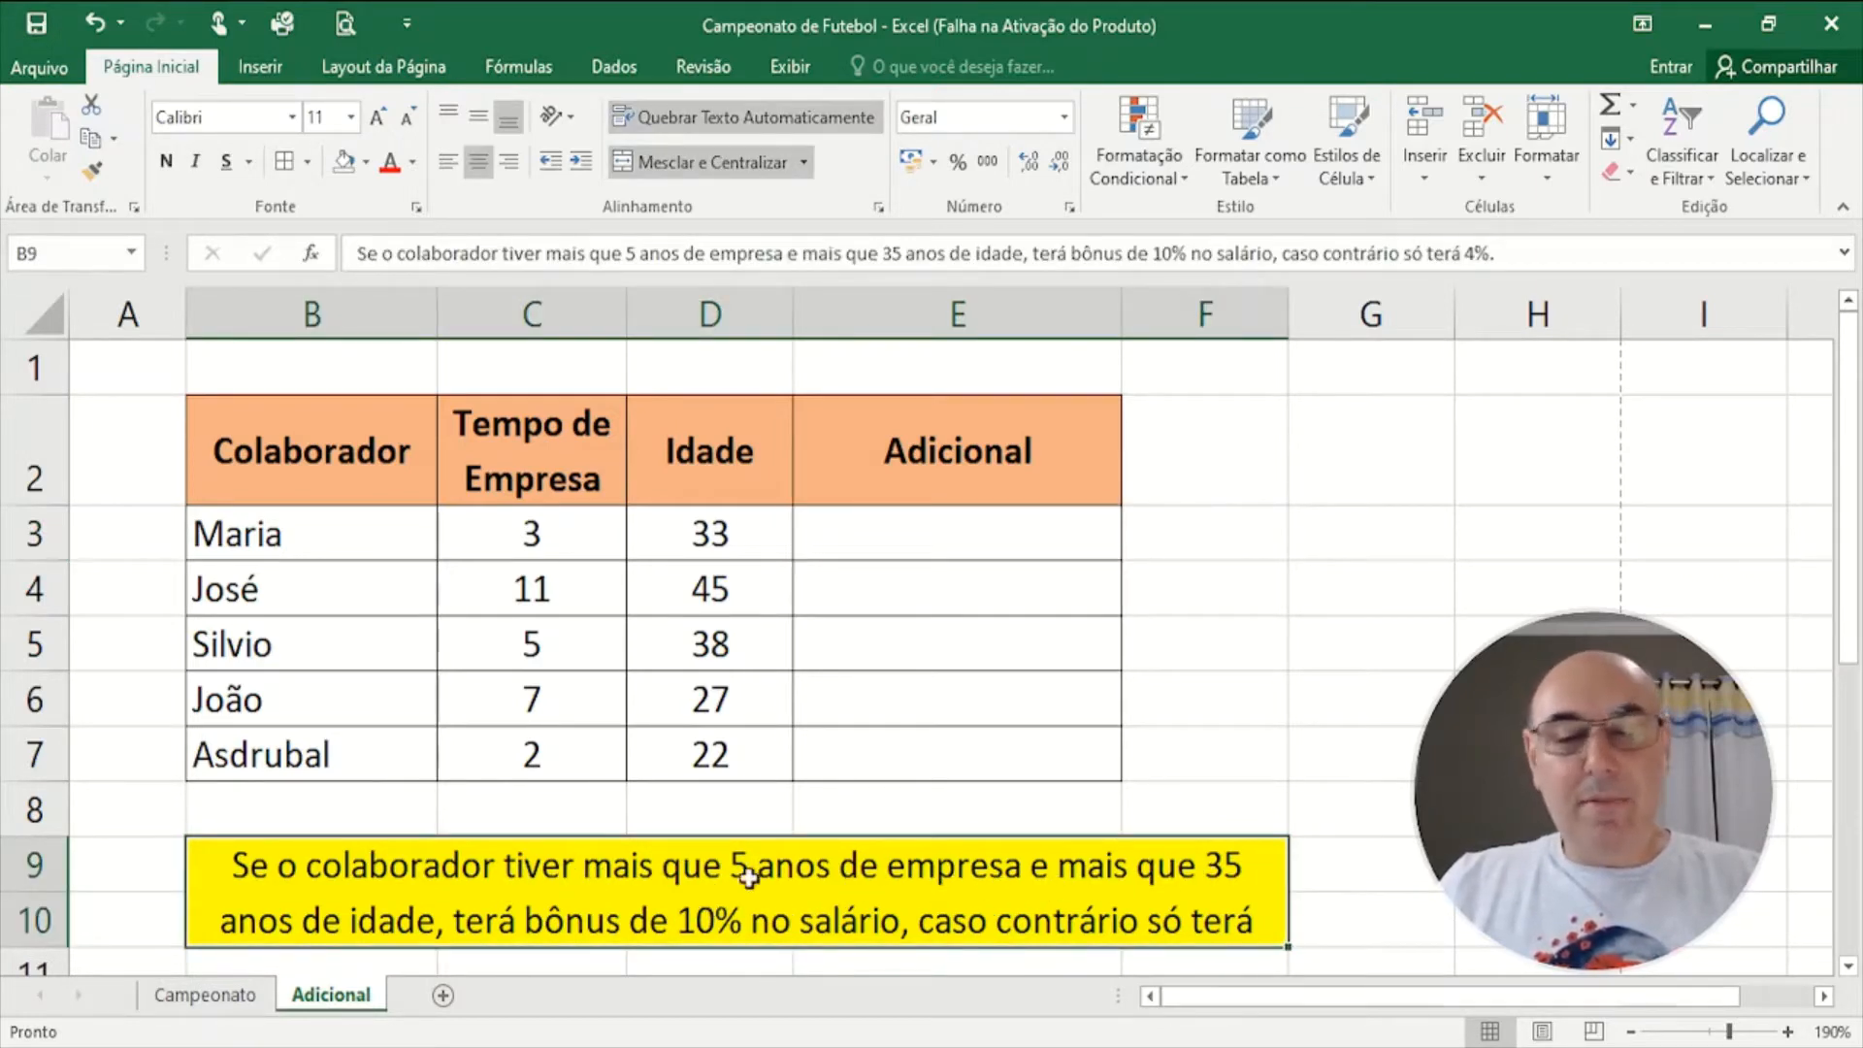
pyautogui.moveTo(46, 947); pyautogui.dragTo(49, 970)
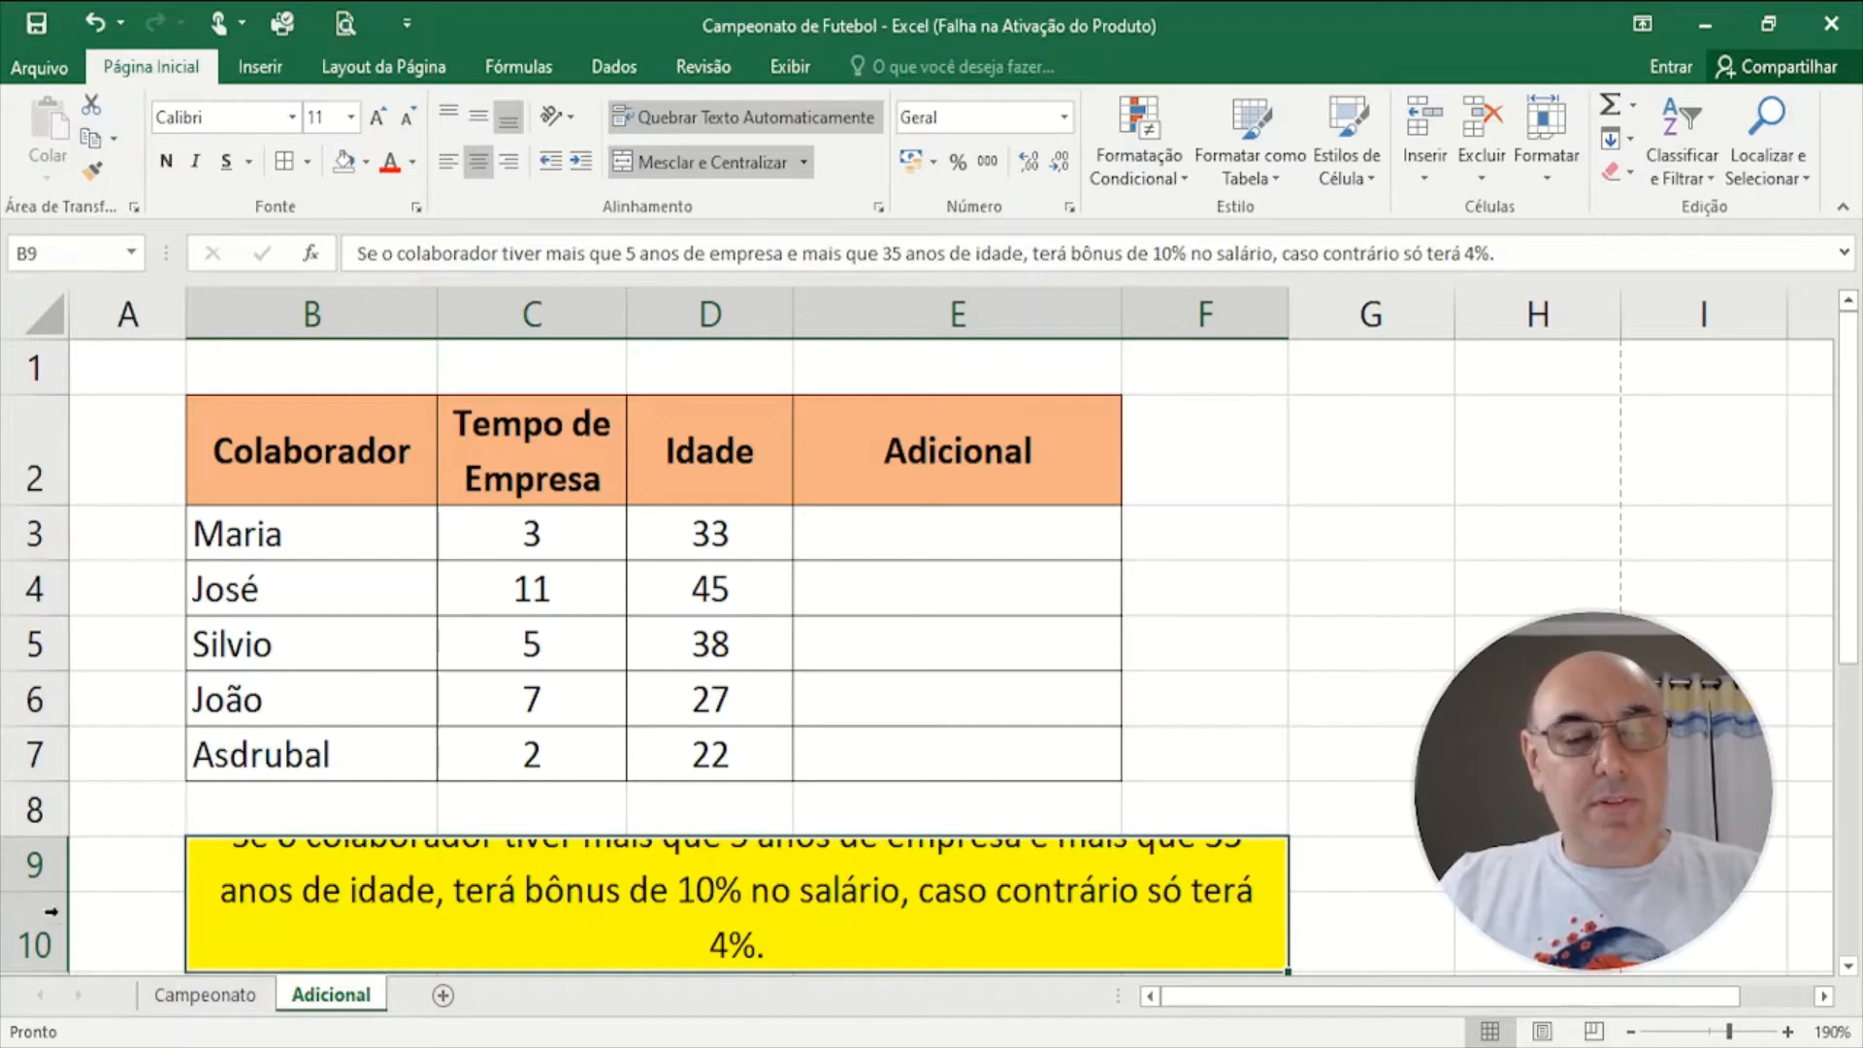
pyautogui.moveTo(44, 890); pyautogui.dragTo(43, 912)
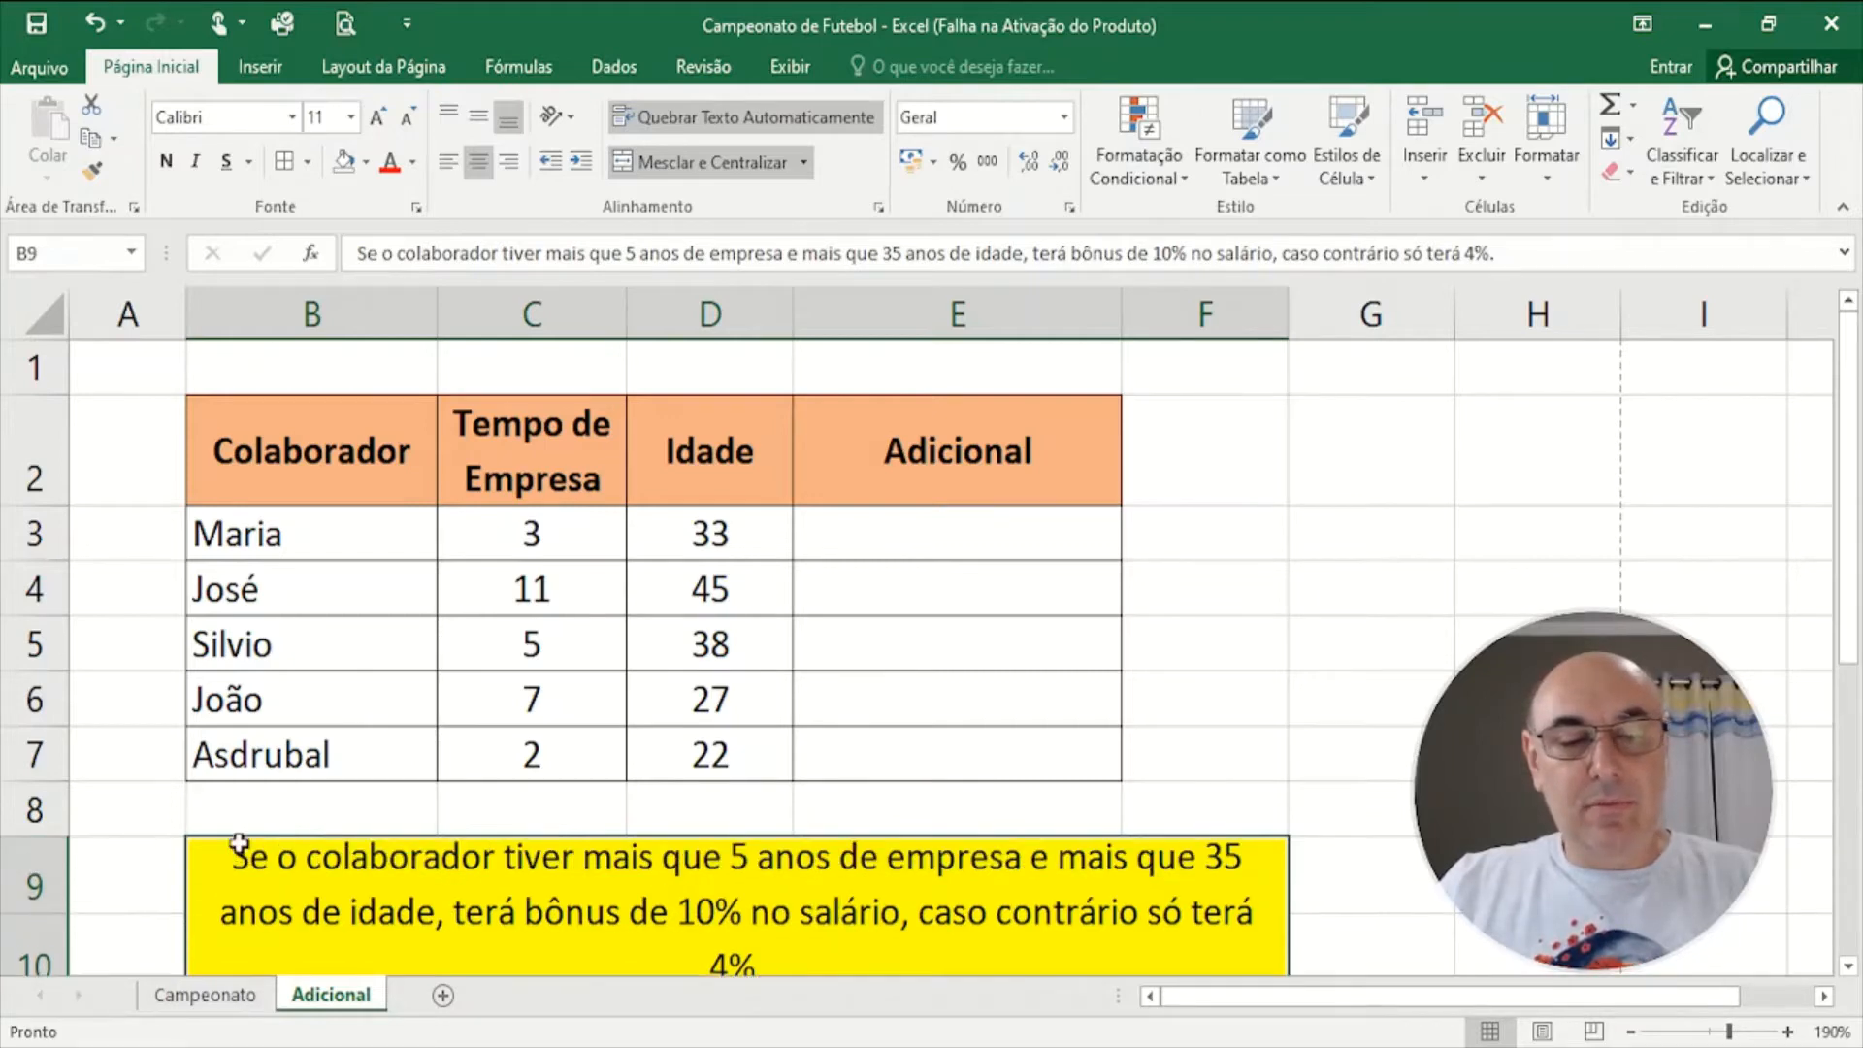
pyautogui.click(1631, 1032)
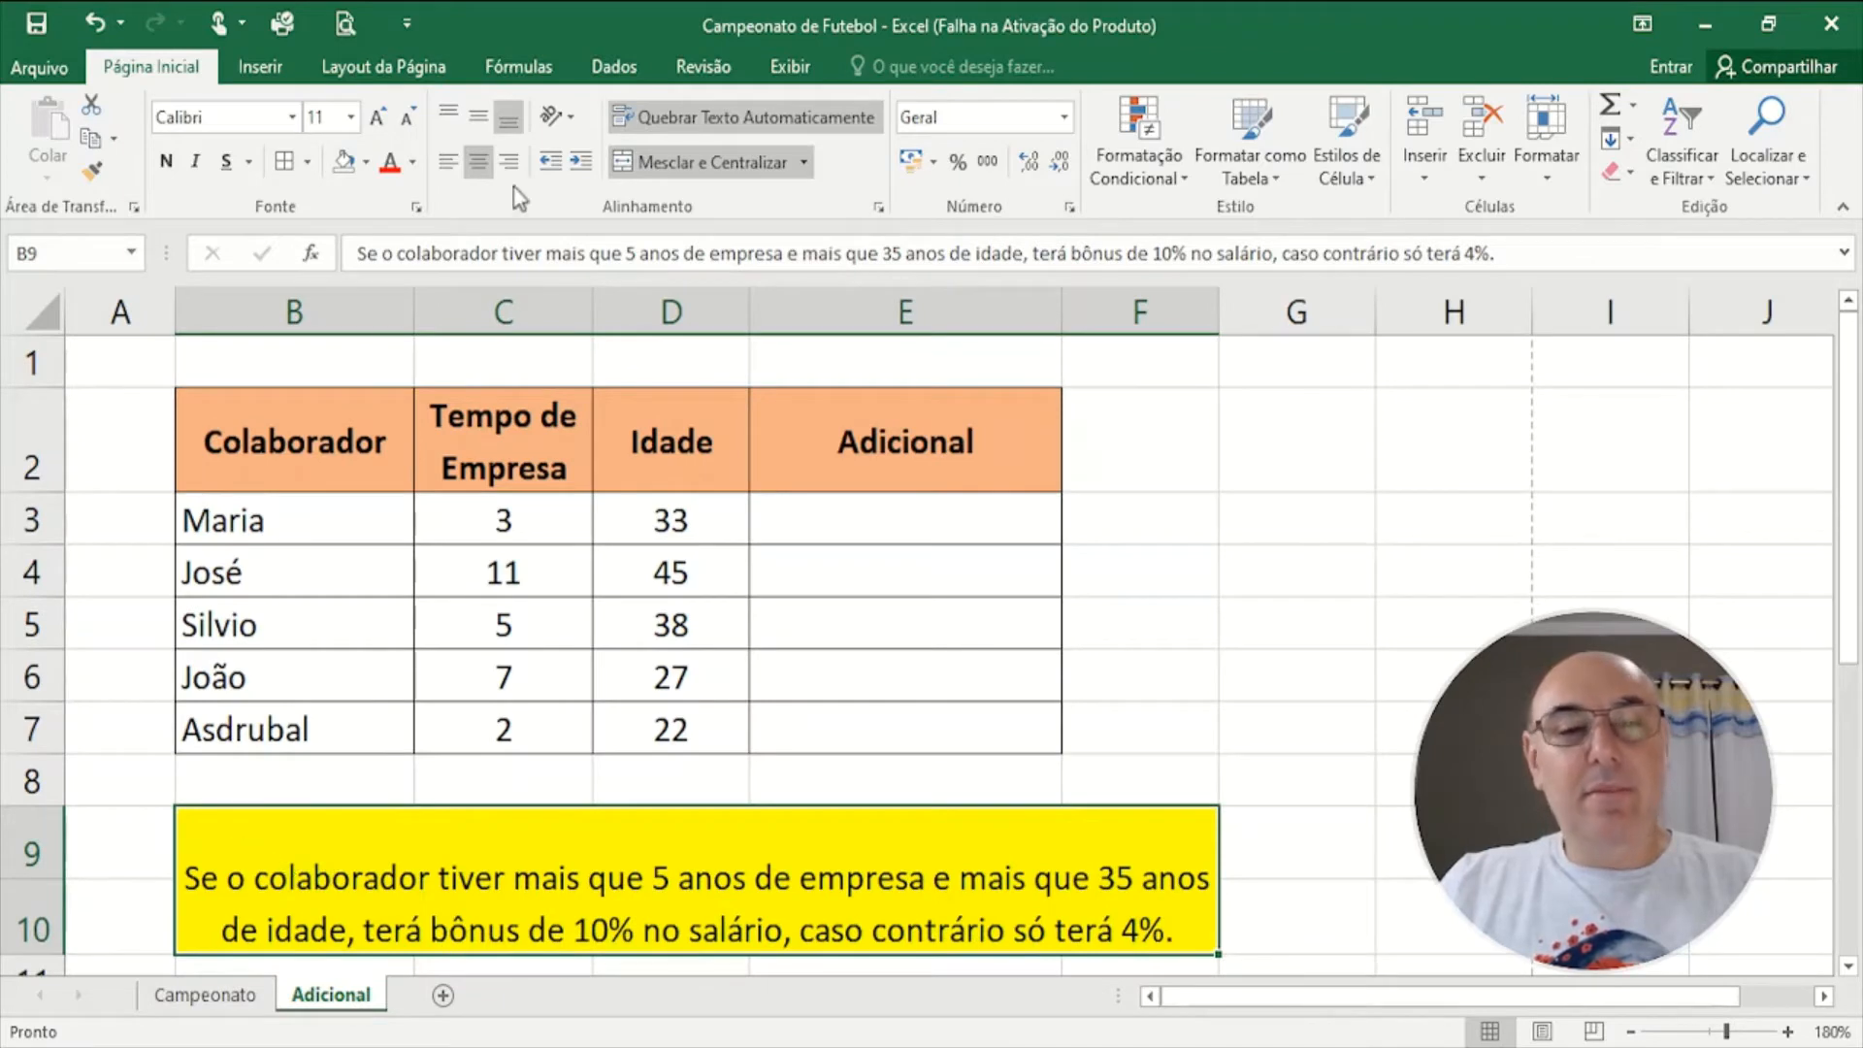
pyautogui.click(475, 123)
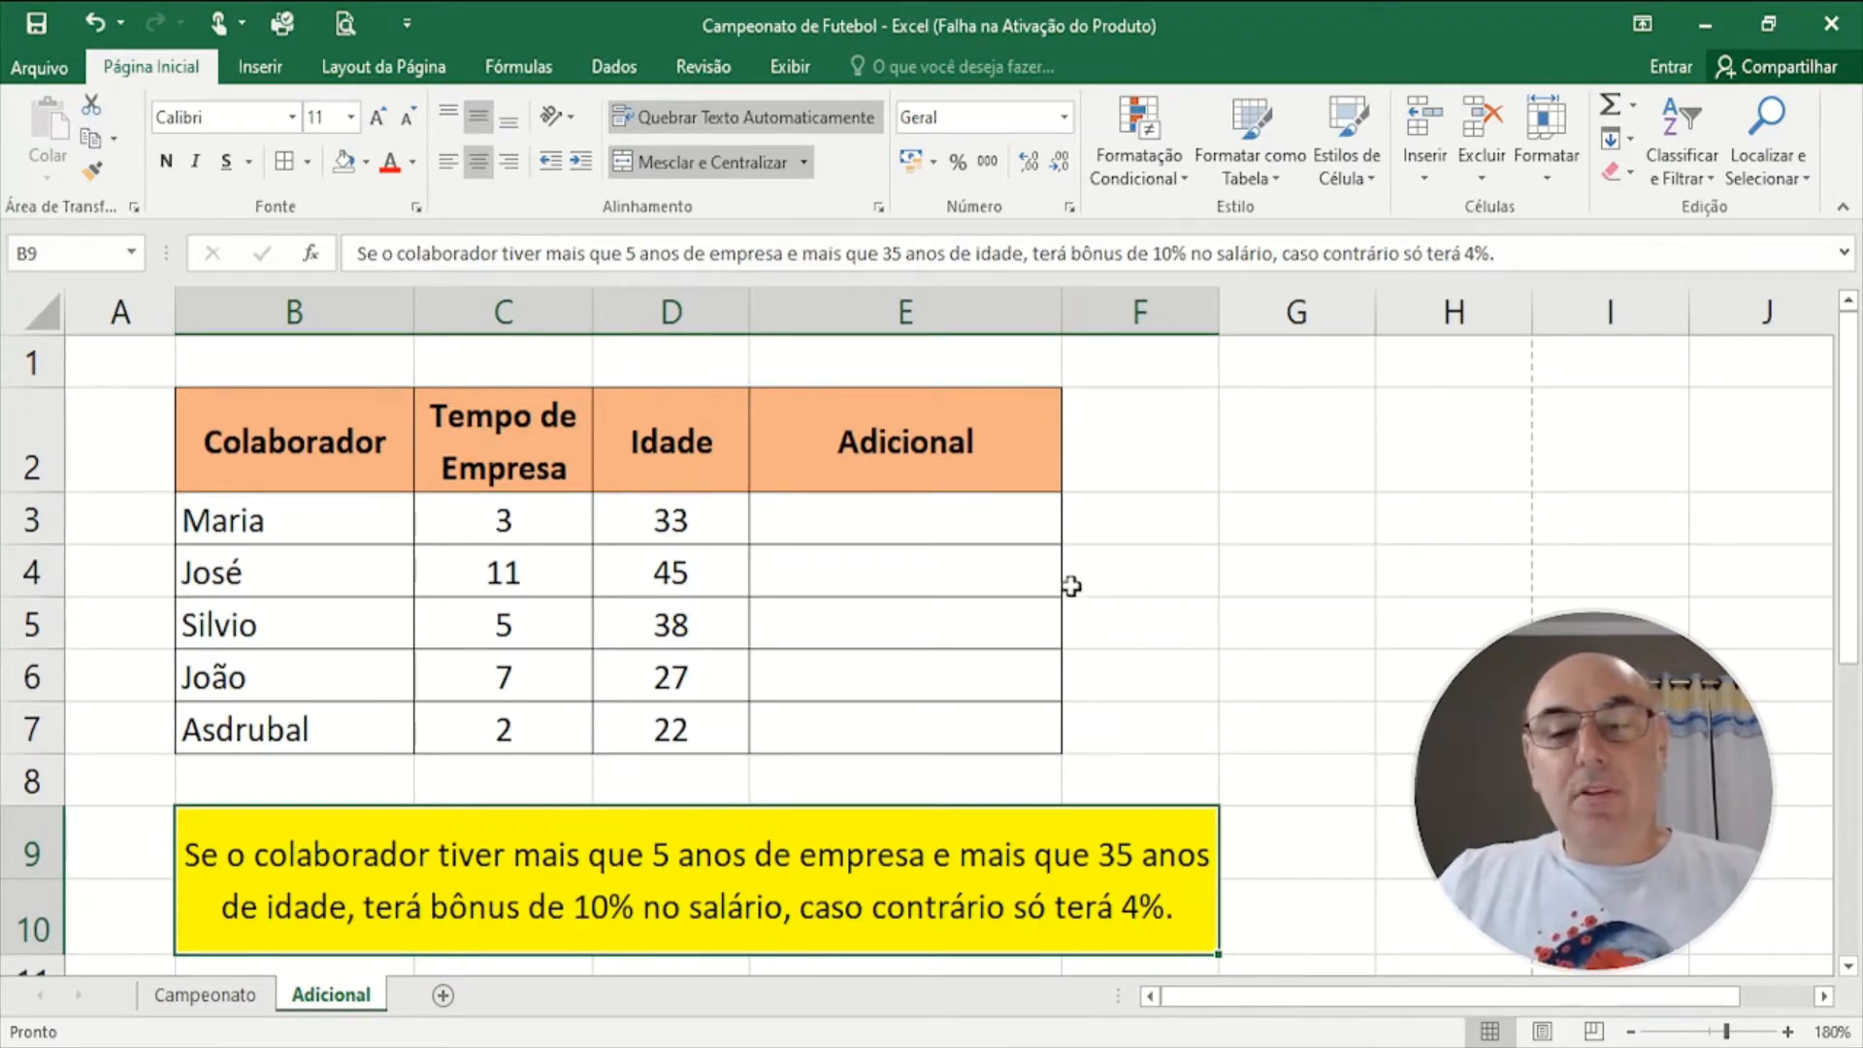
# - Enter the formula =E(C3>5;D3>35) in cell E3 to check both the company time and age conditions
pyautogui.click(939, 525)
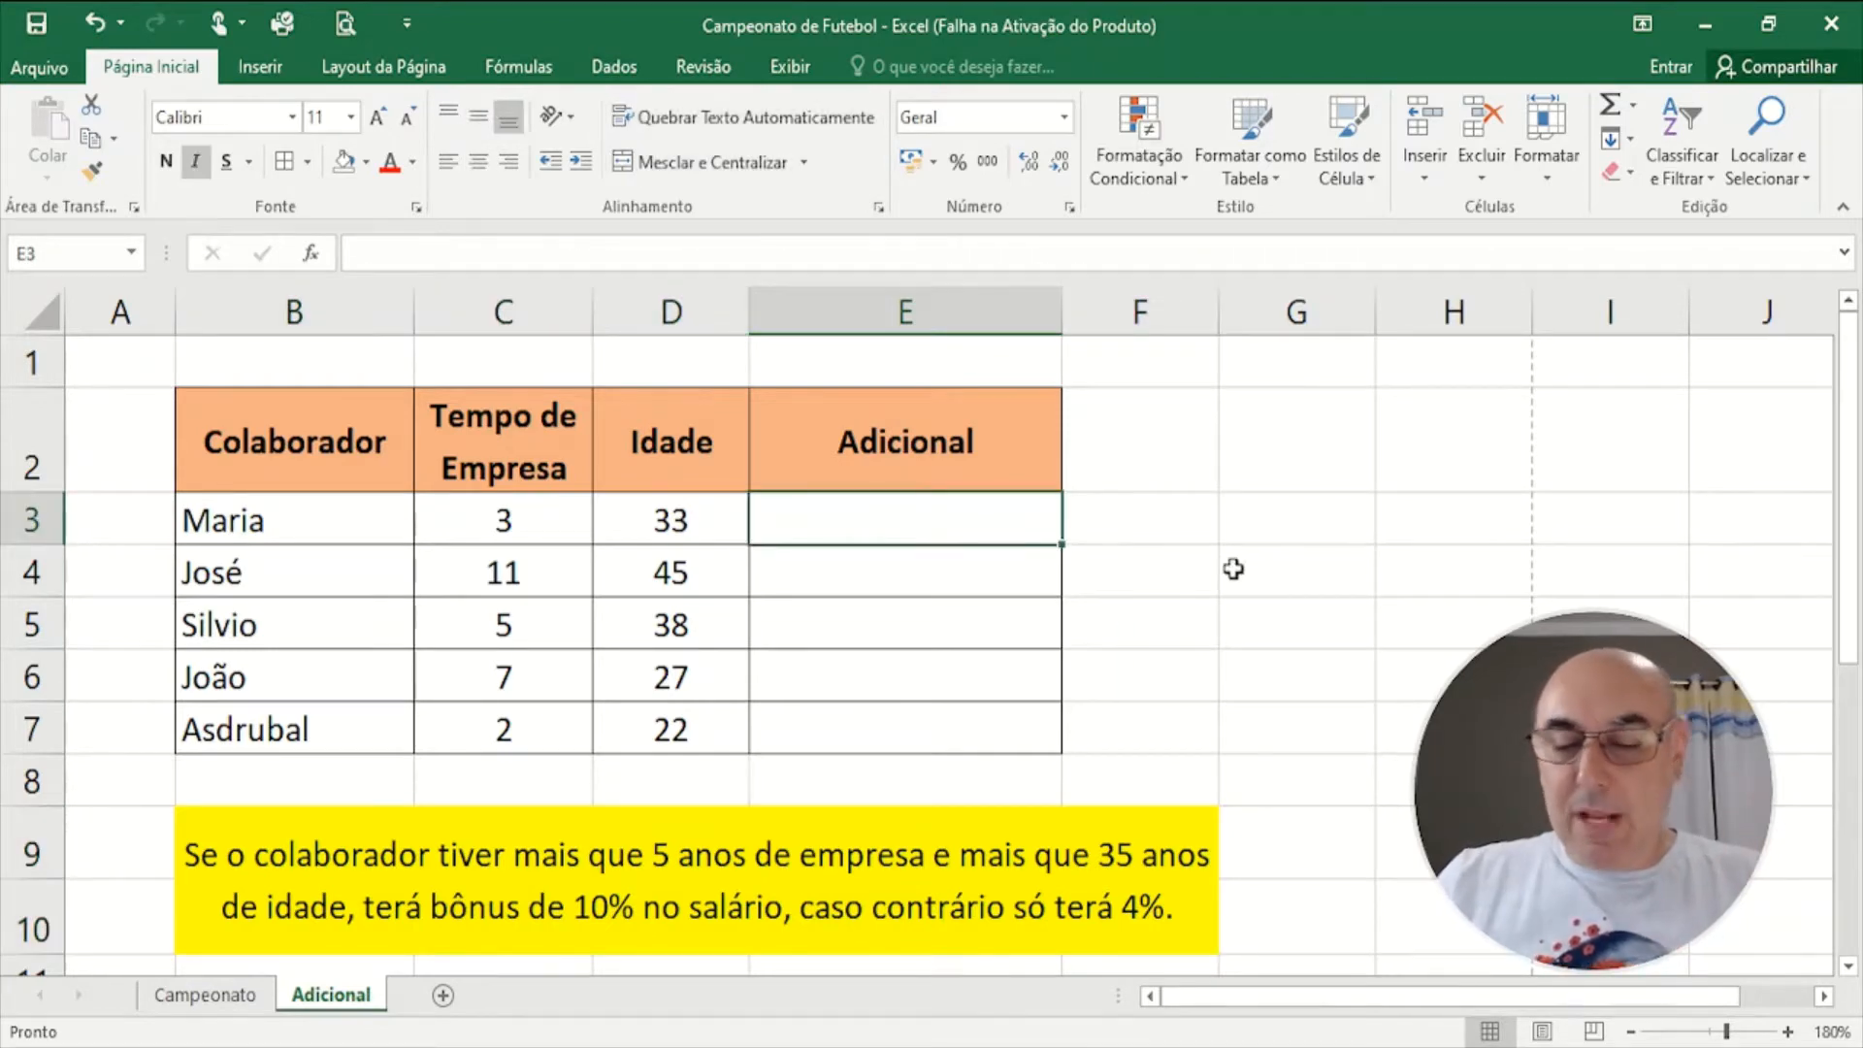
pyautogui.write('=')
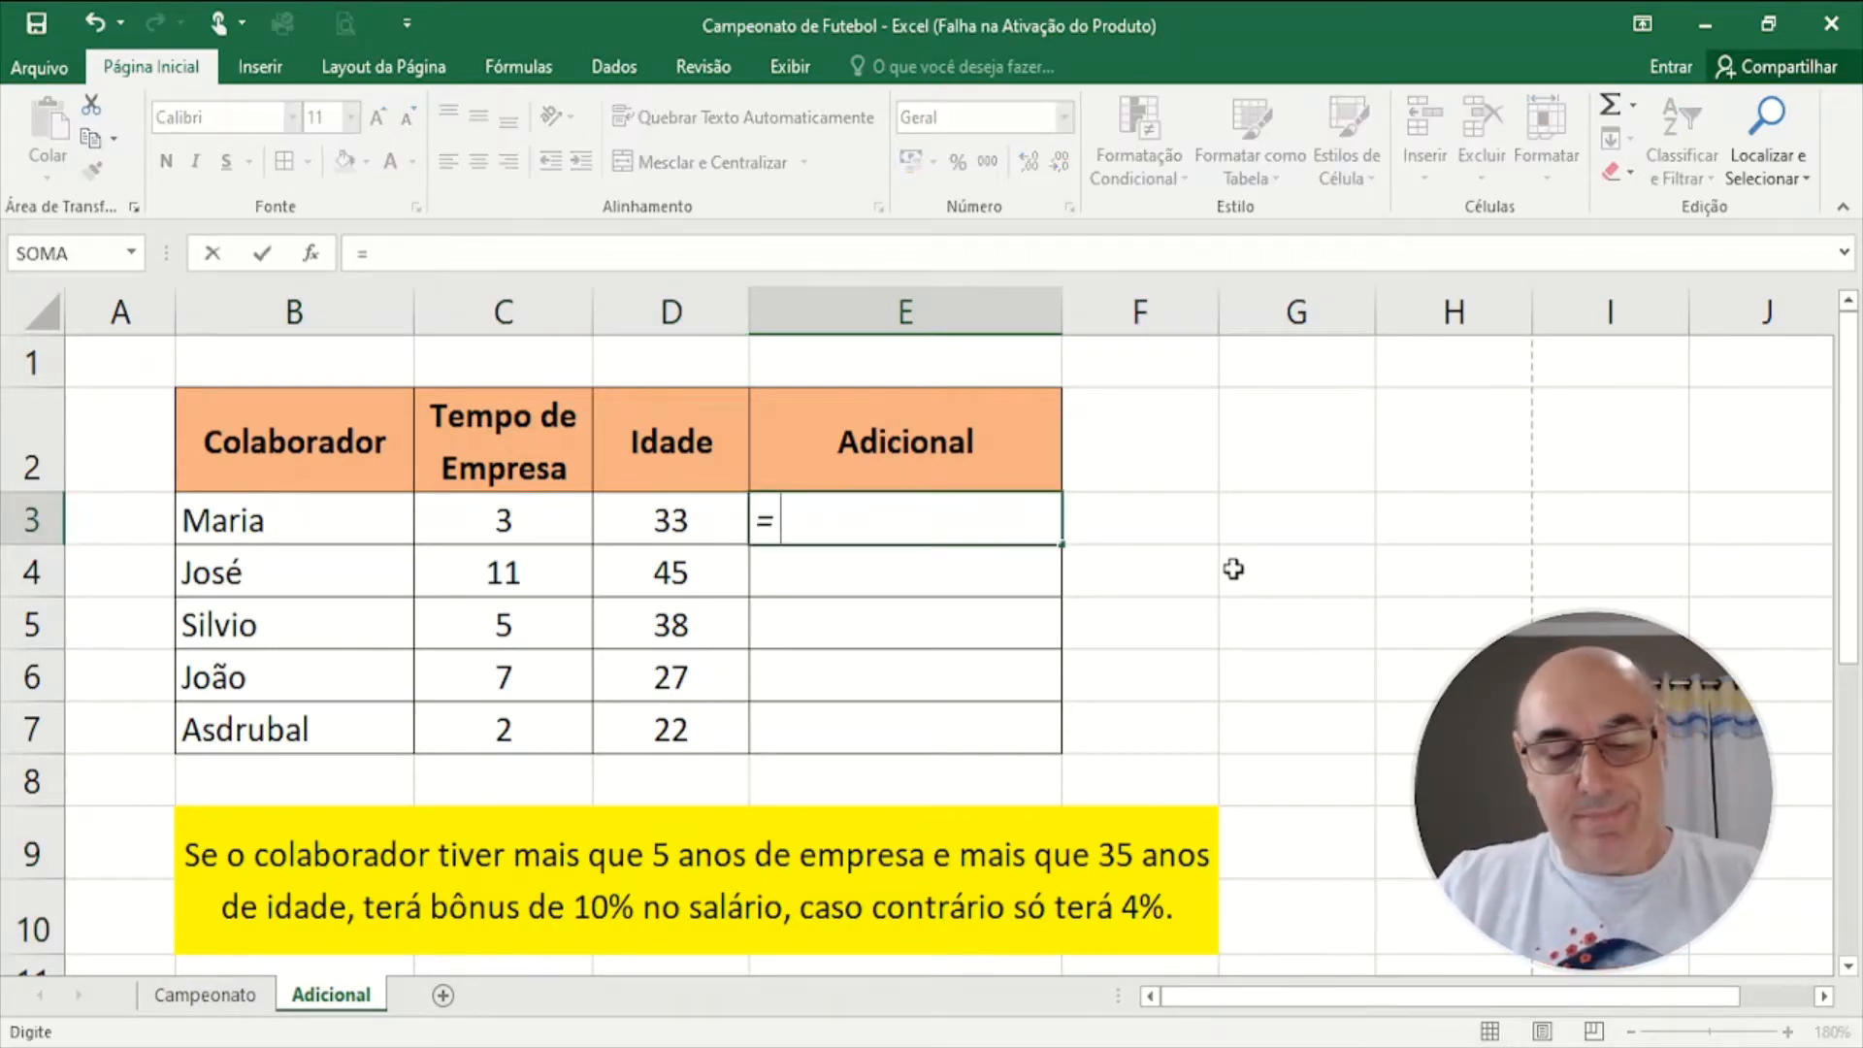
pyautogui.write('E(')
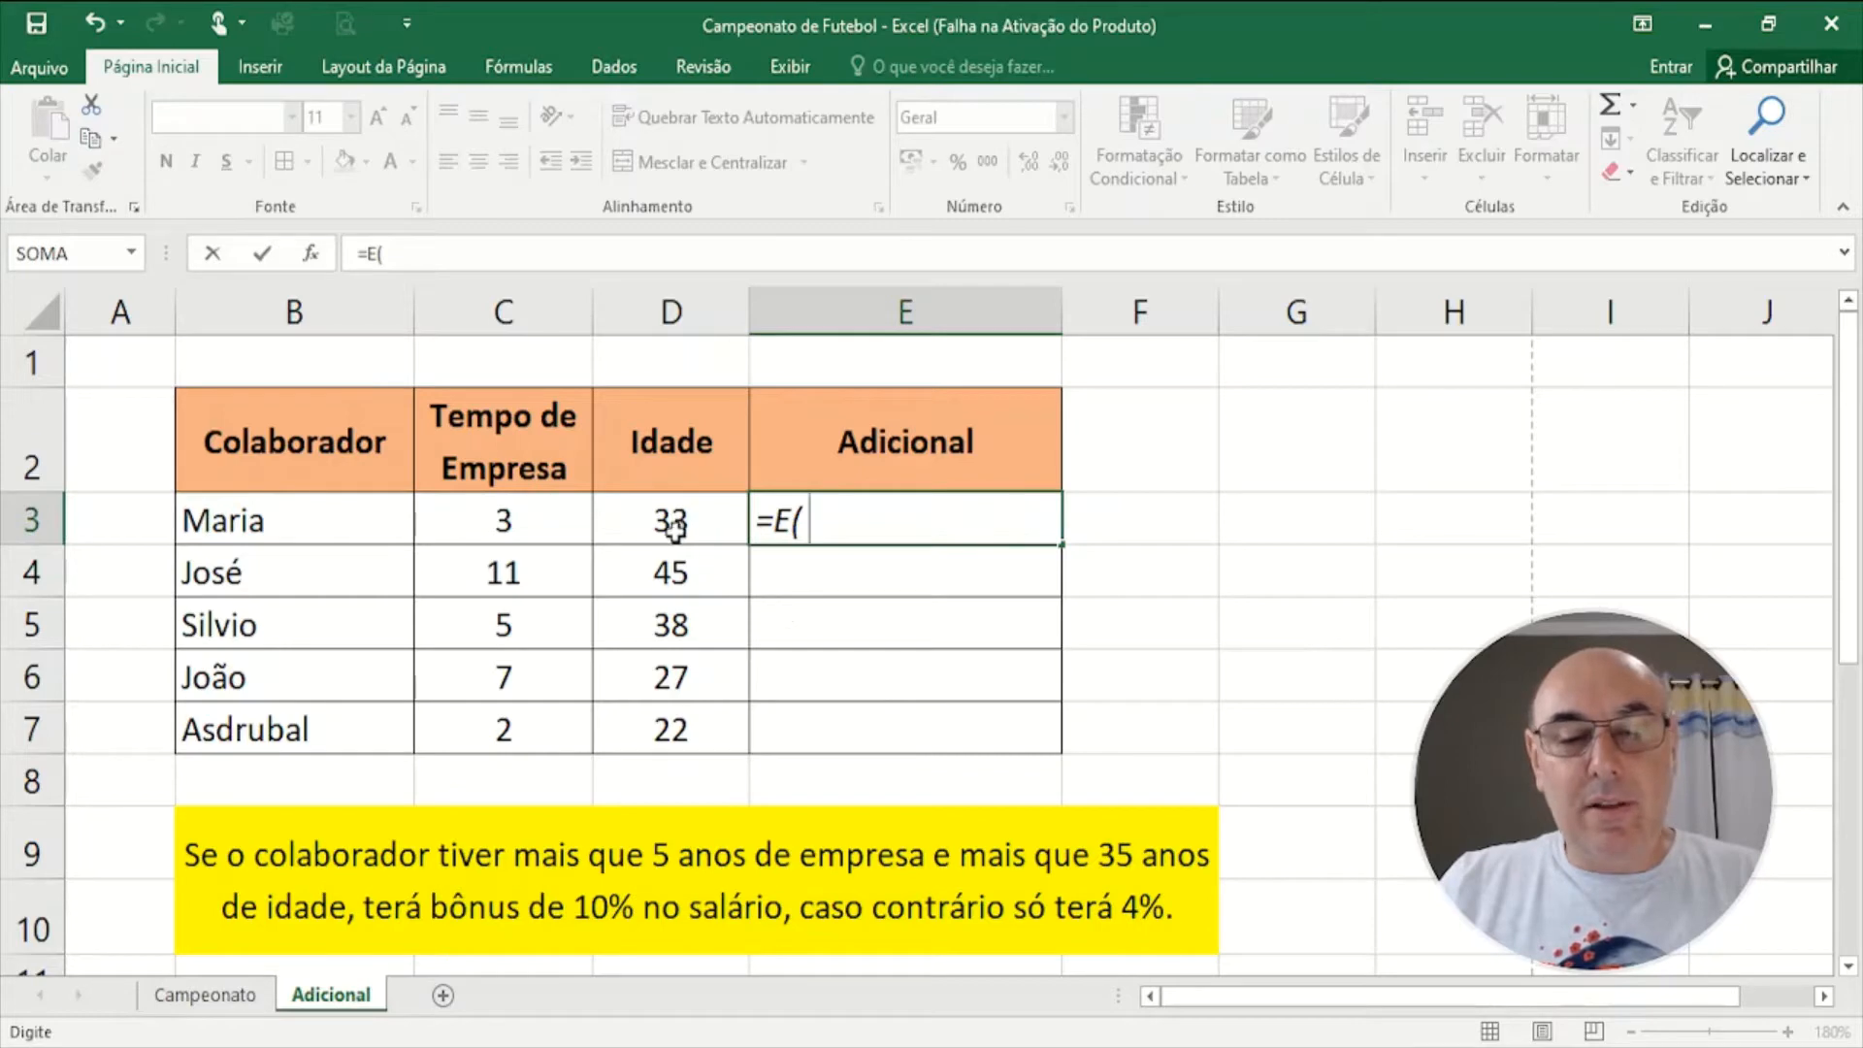
pyautogui.click(512, 521)
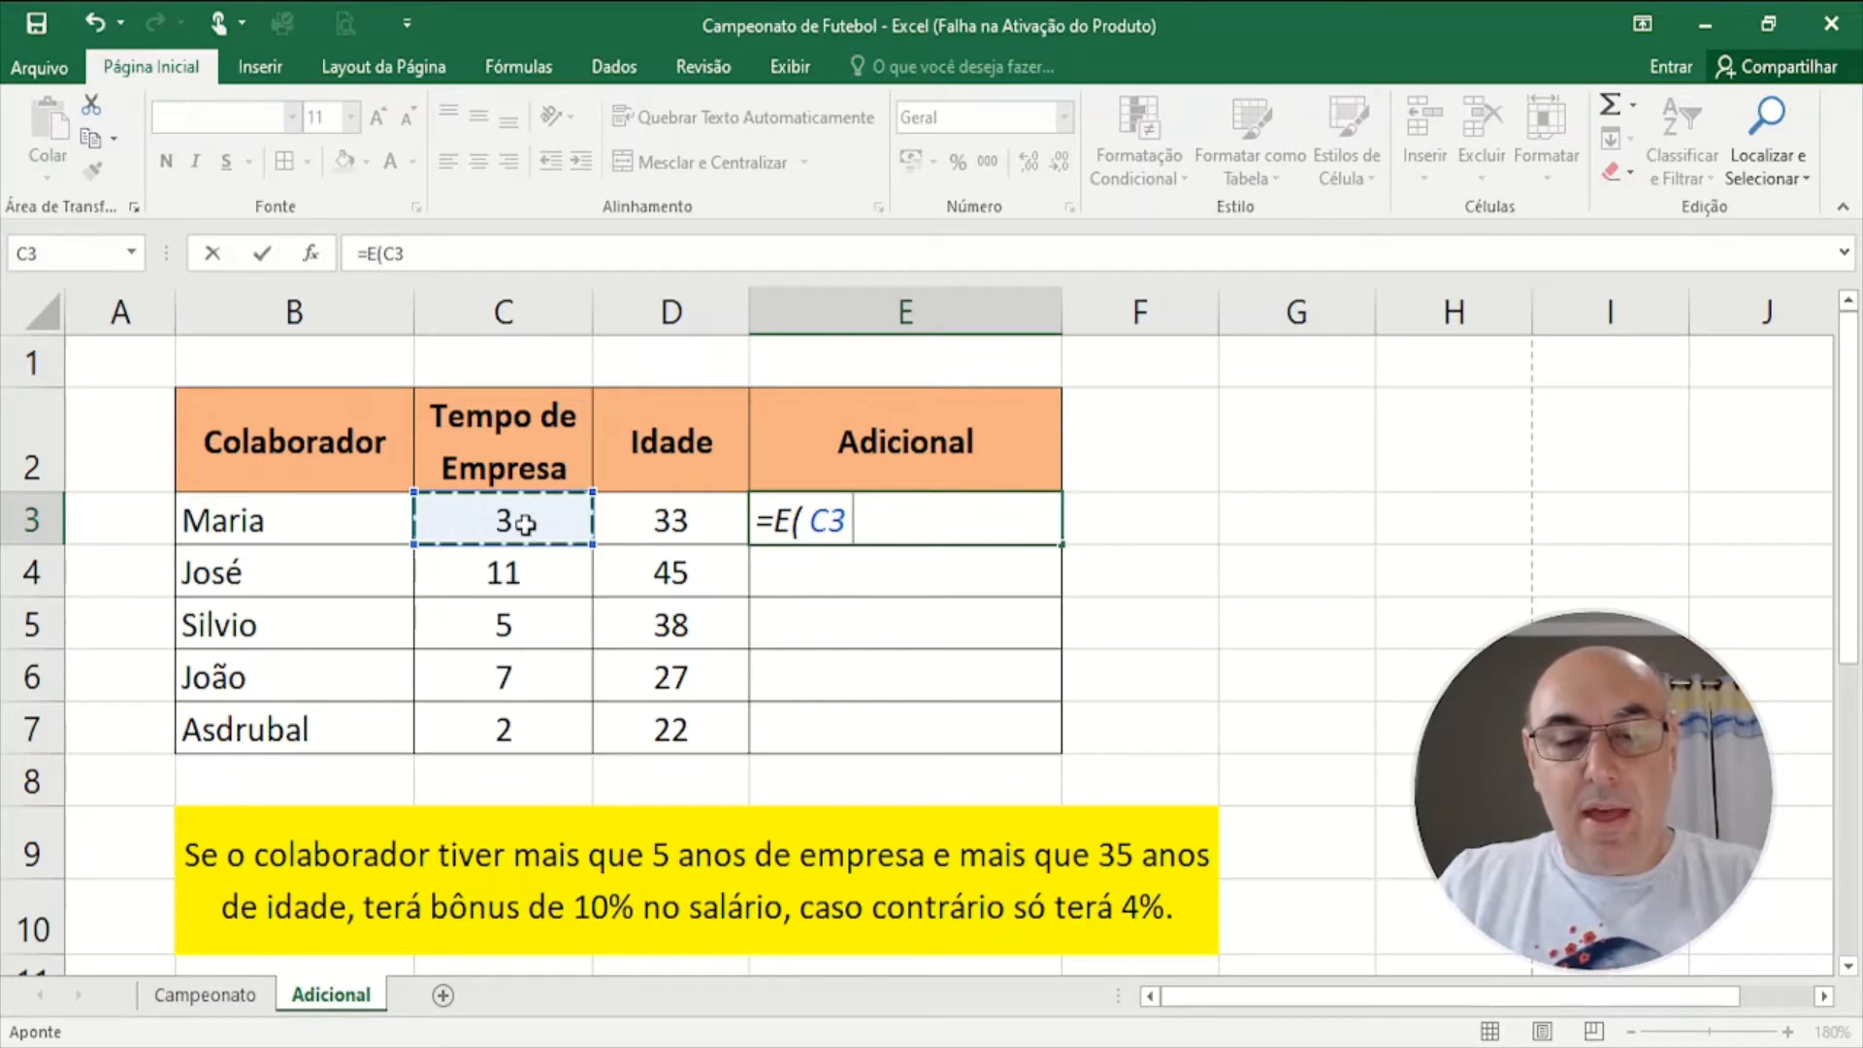
pyautogui.write('>5')
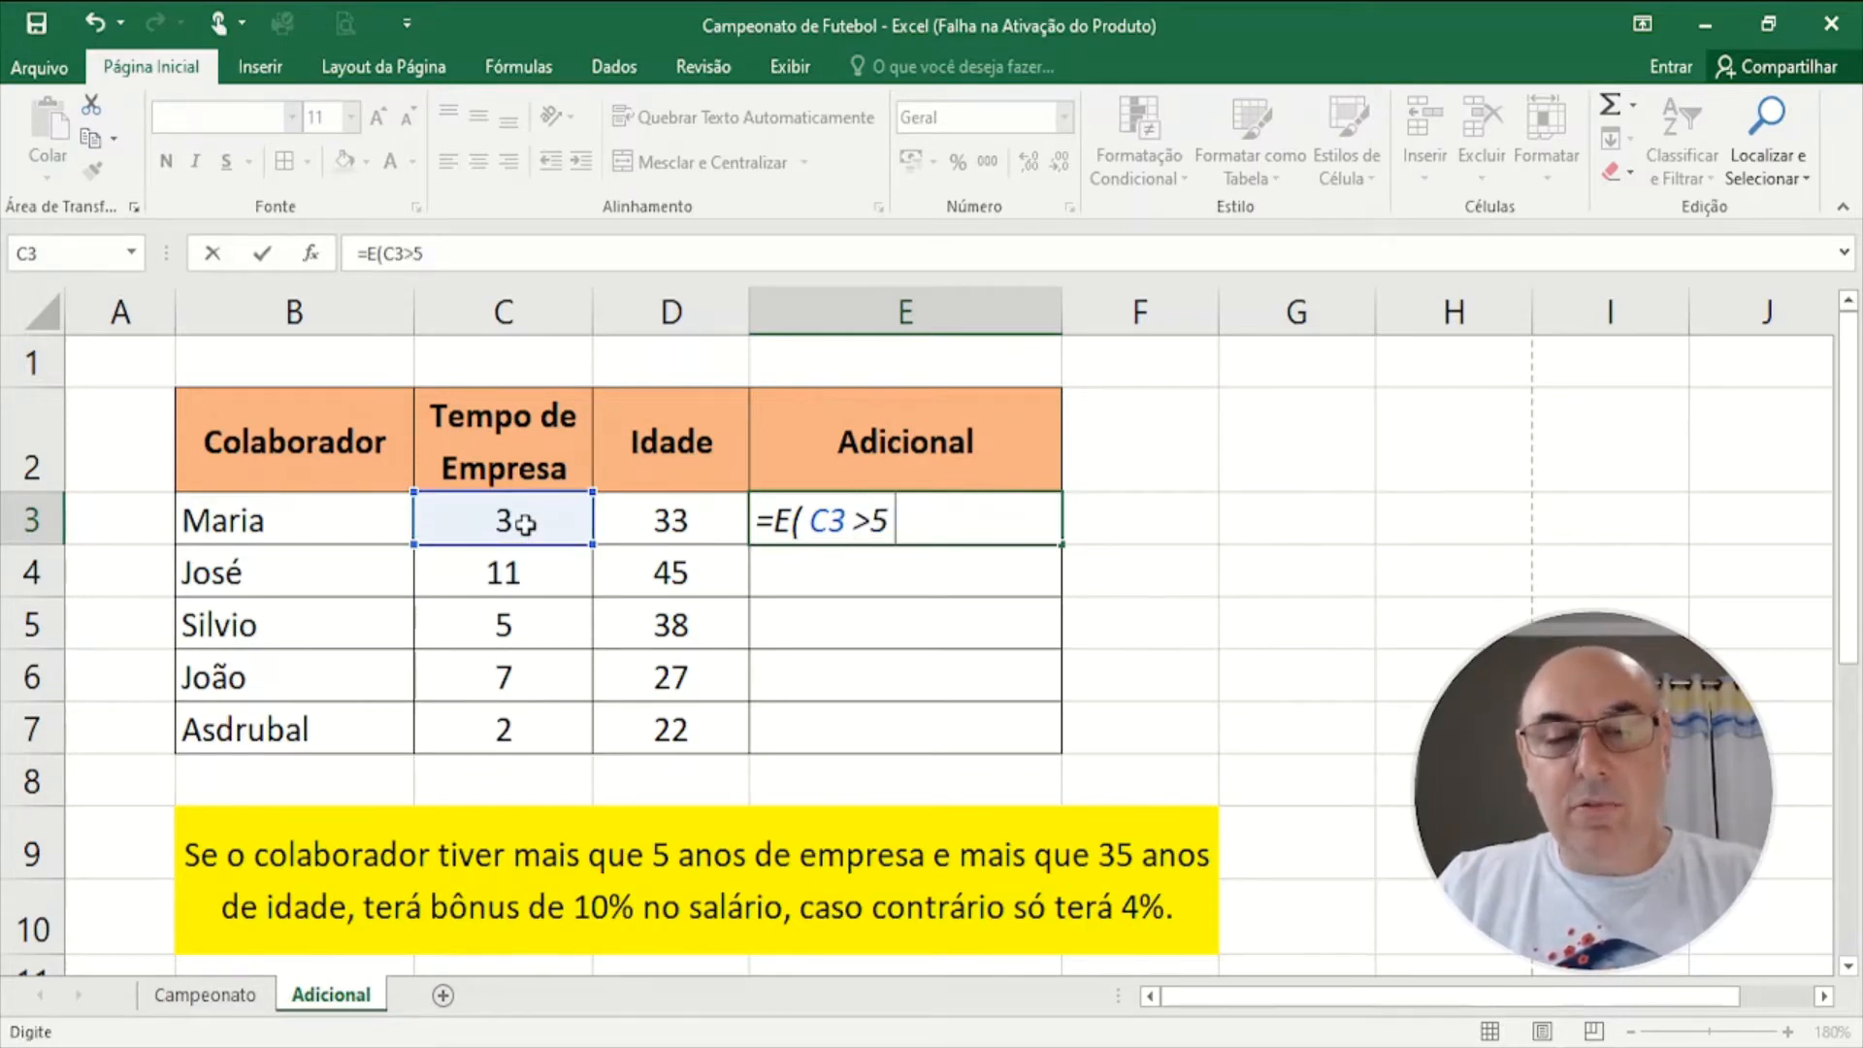
pyautogui.write(';')
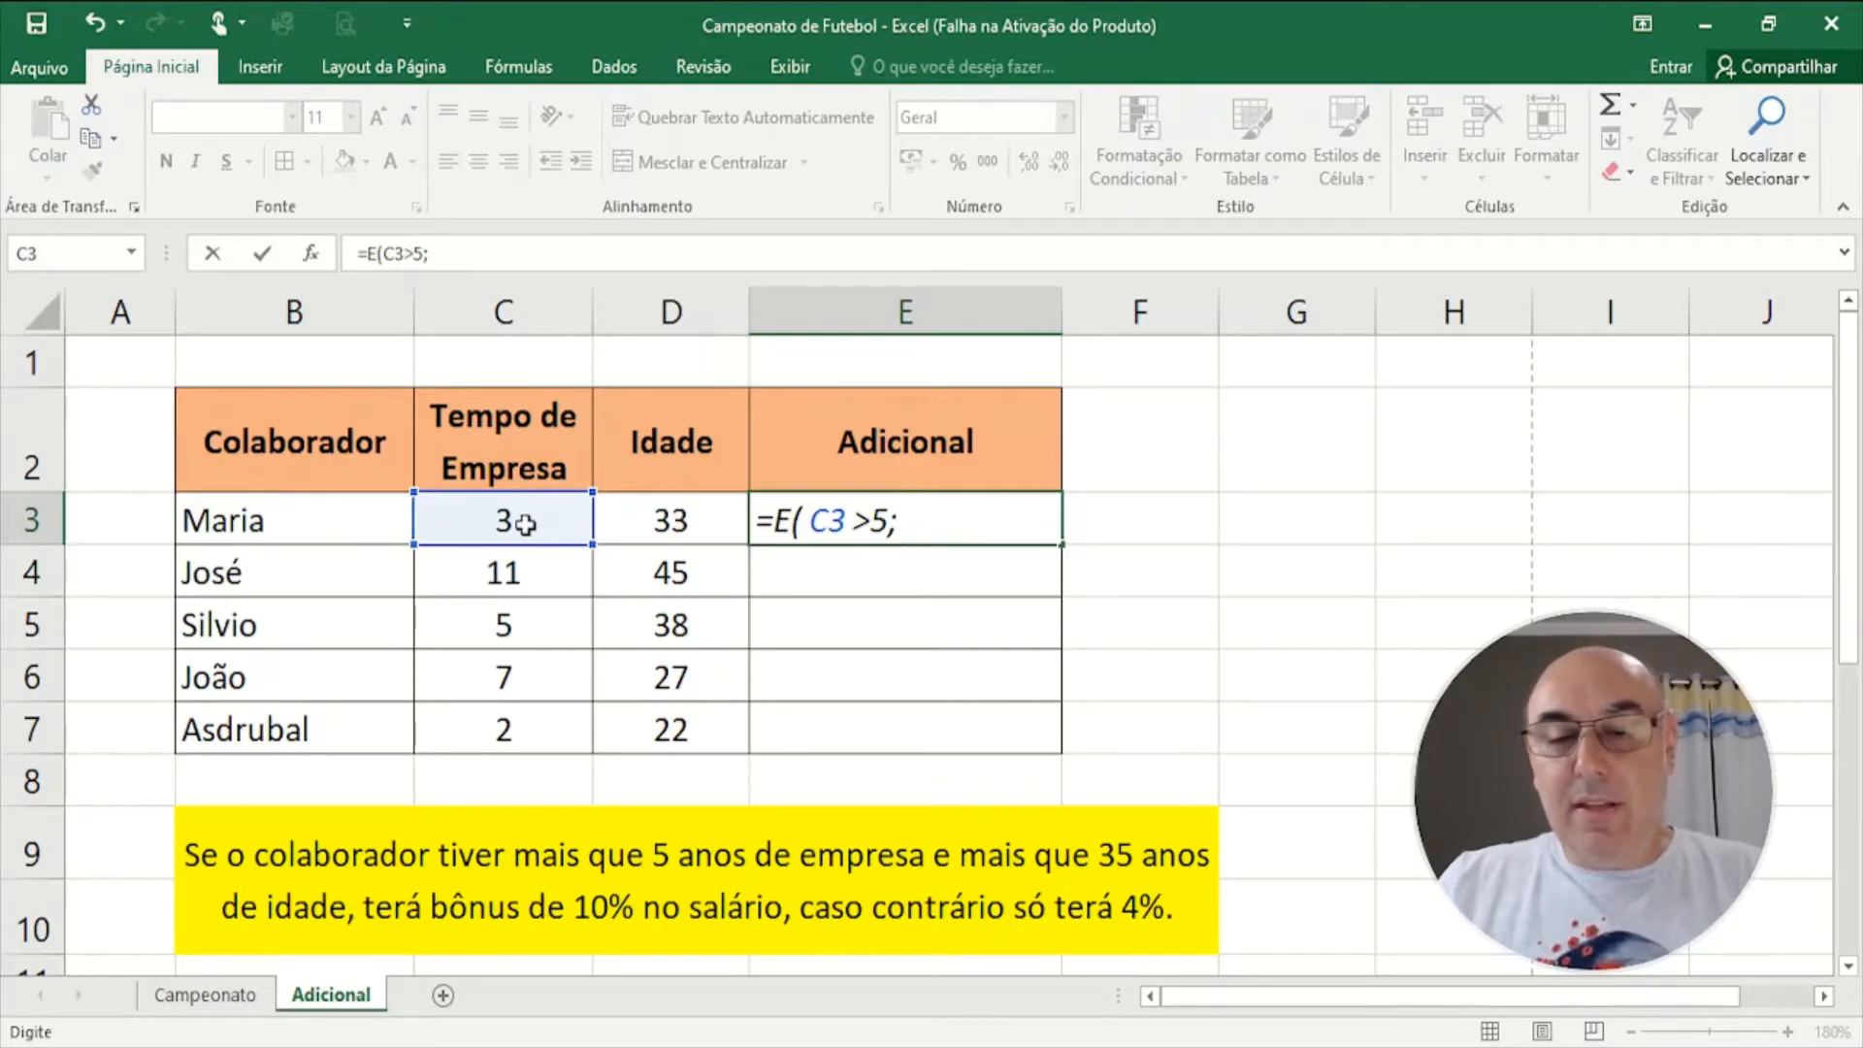
pyautogui.click(662, 521)
pyautogui.write('>')
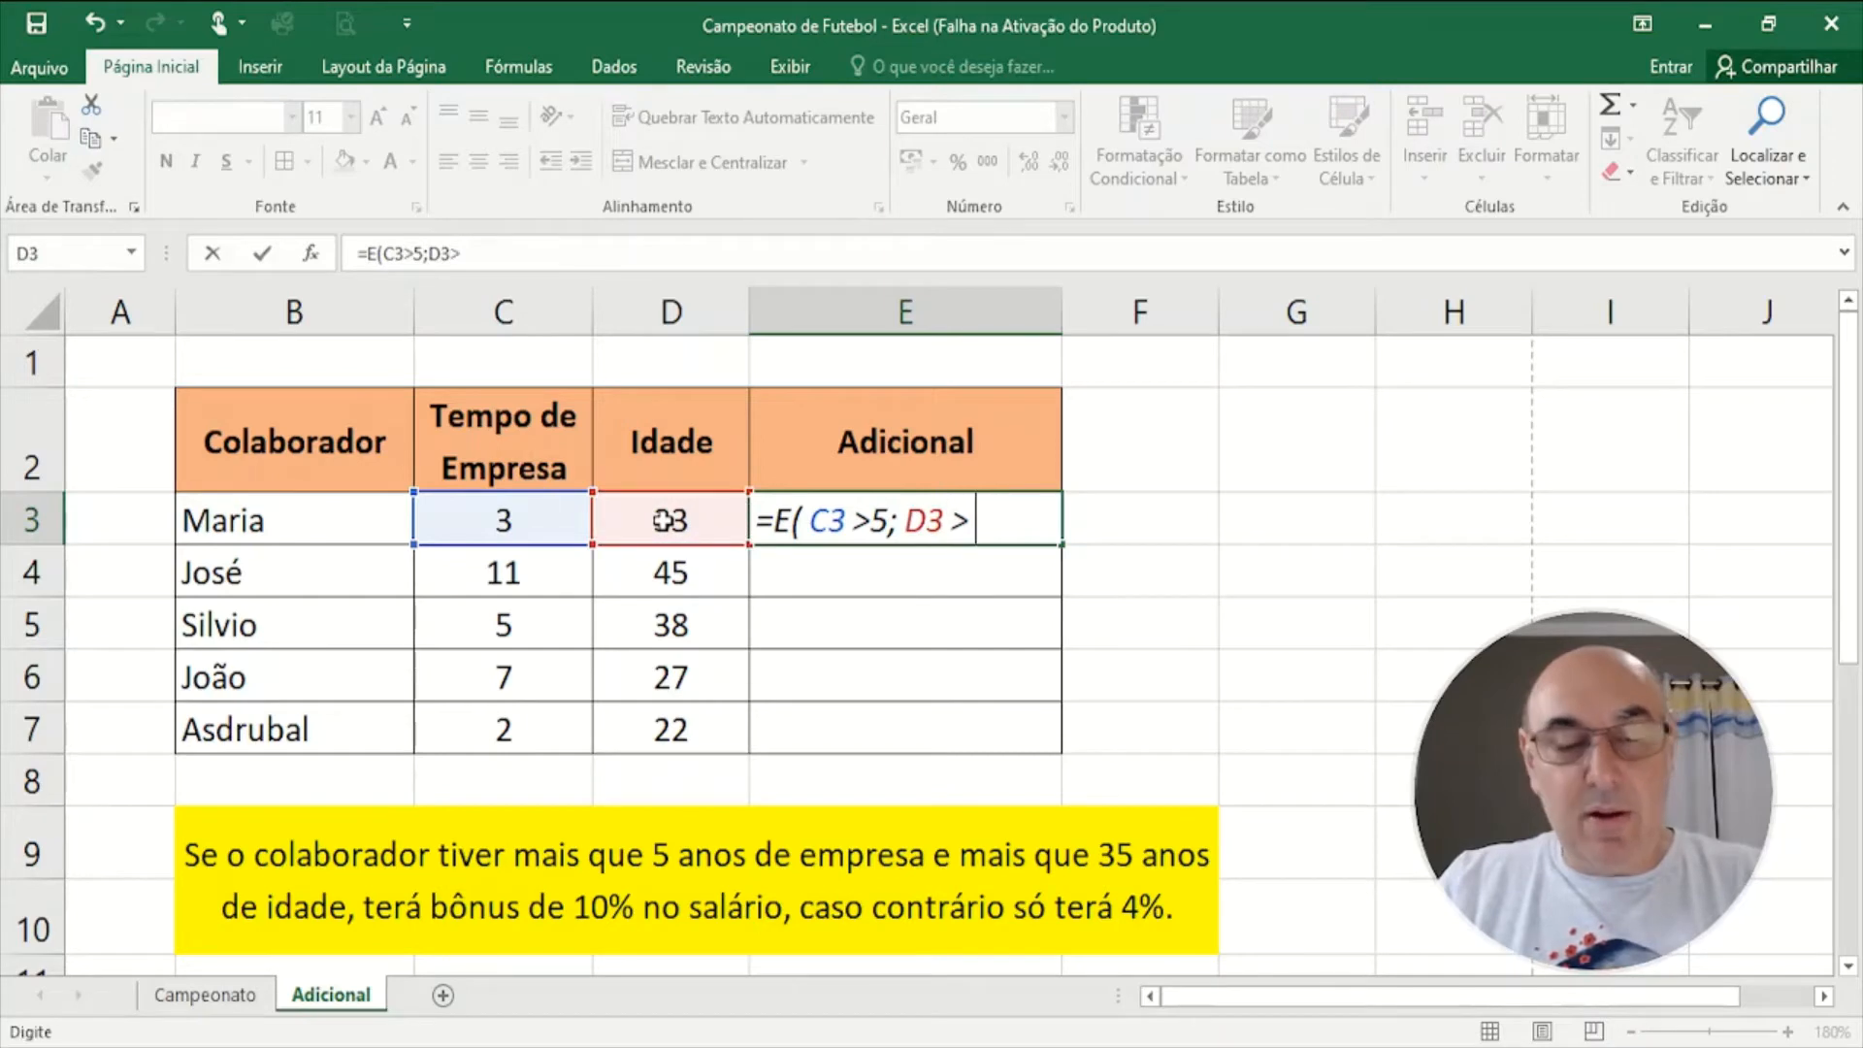
pyautogui.write('35)')
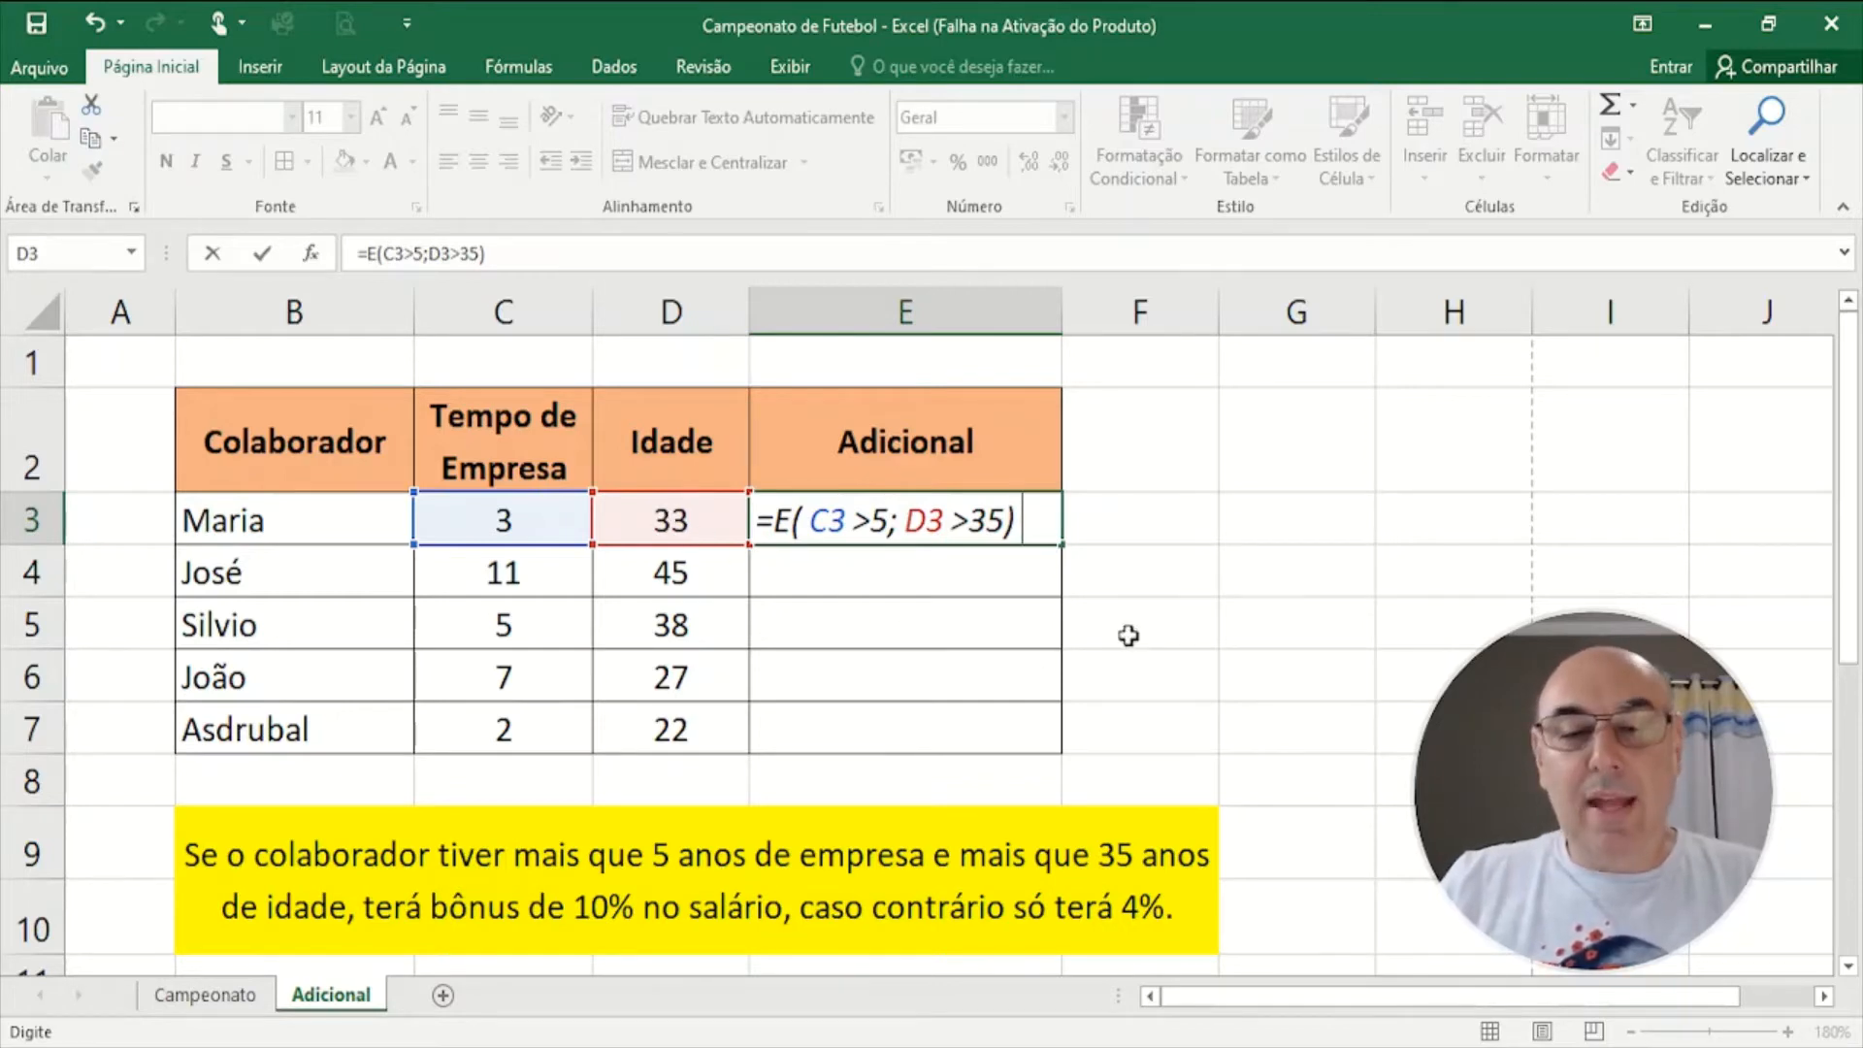
pyautogui.press('Return')
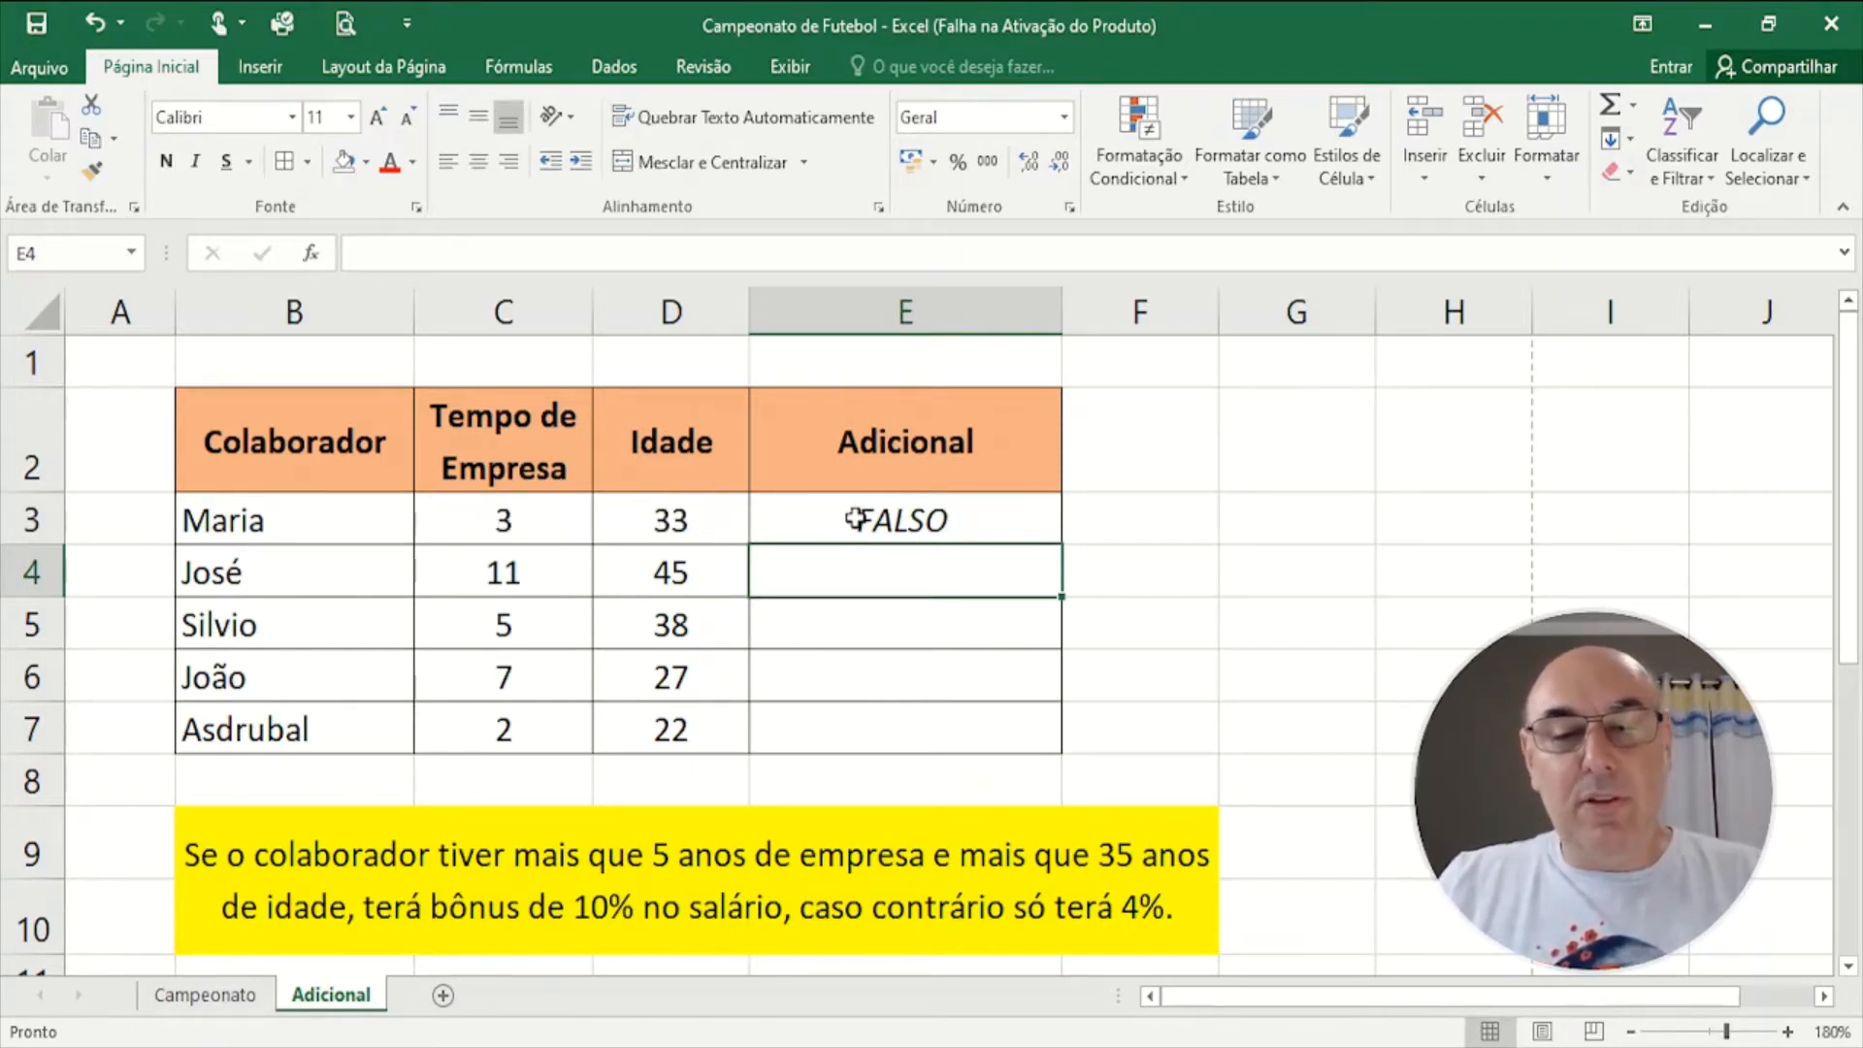
# - Test the E3 formula by setting C3 to 6 and D3 to 36, and undo both changes
pyautogui.doubleClick(796, 520)
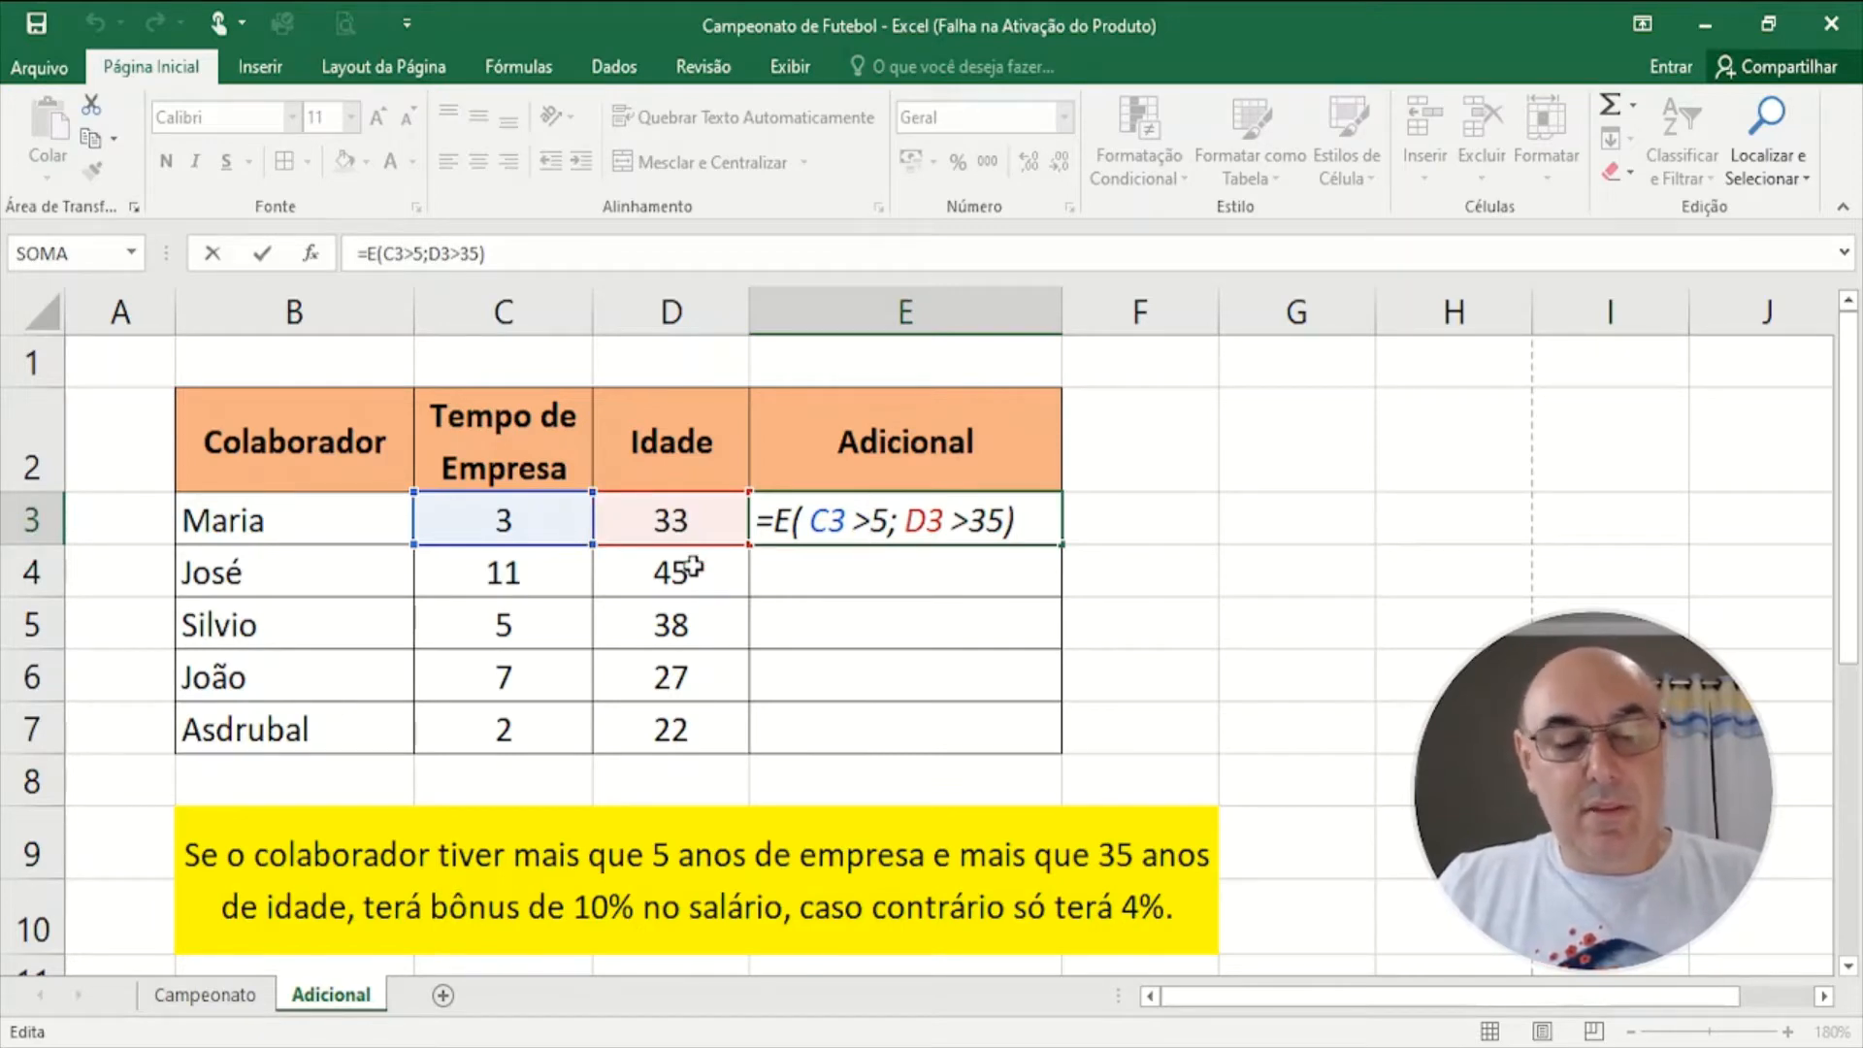
pyautogui.hotkey('ctrl', 'Return')
pyautogui.click(540, 529)
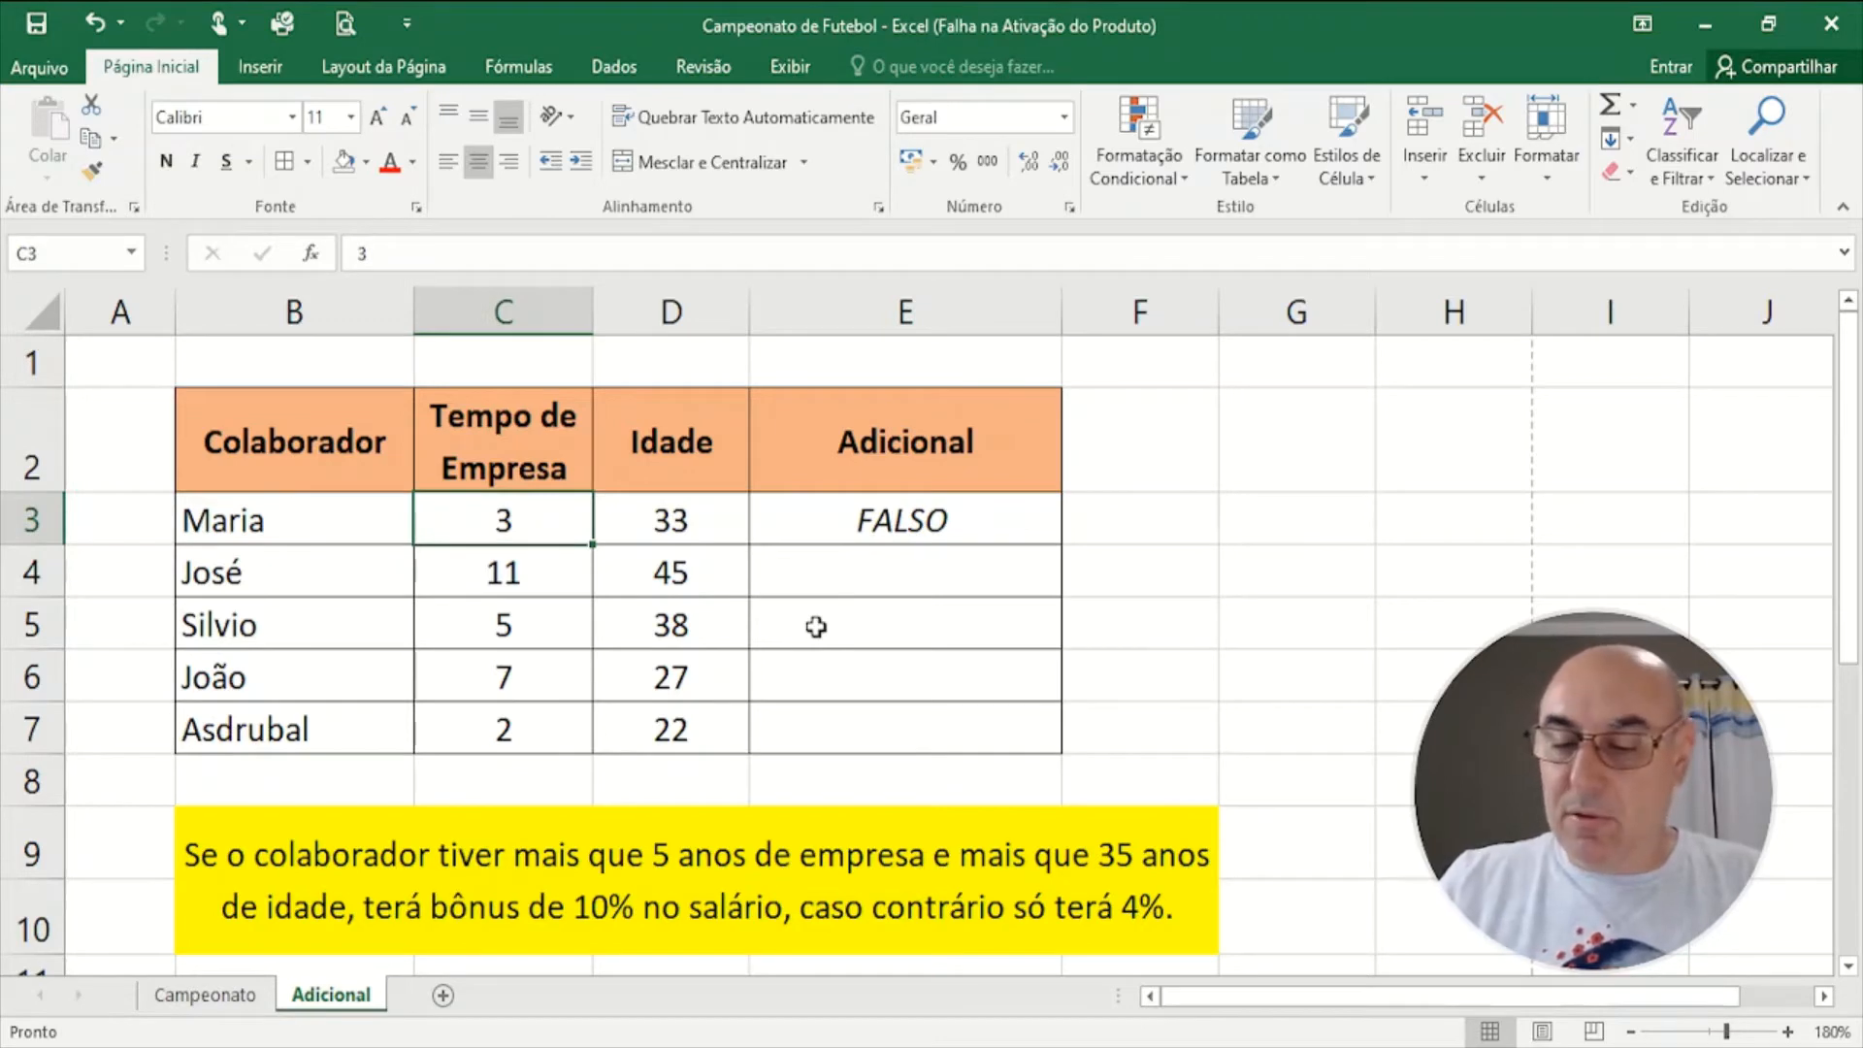
pyautogui.write('6')
pyautogui.press('Tab')
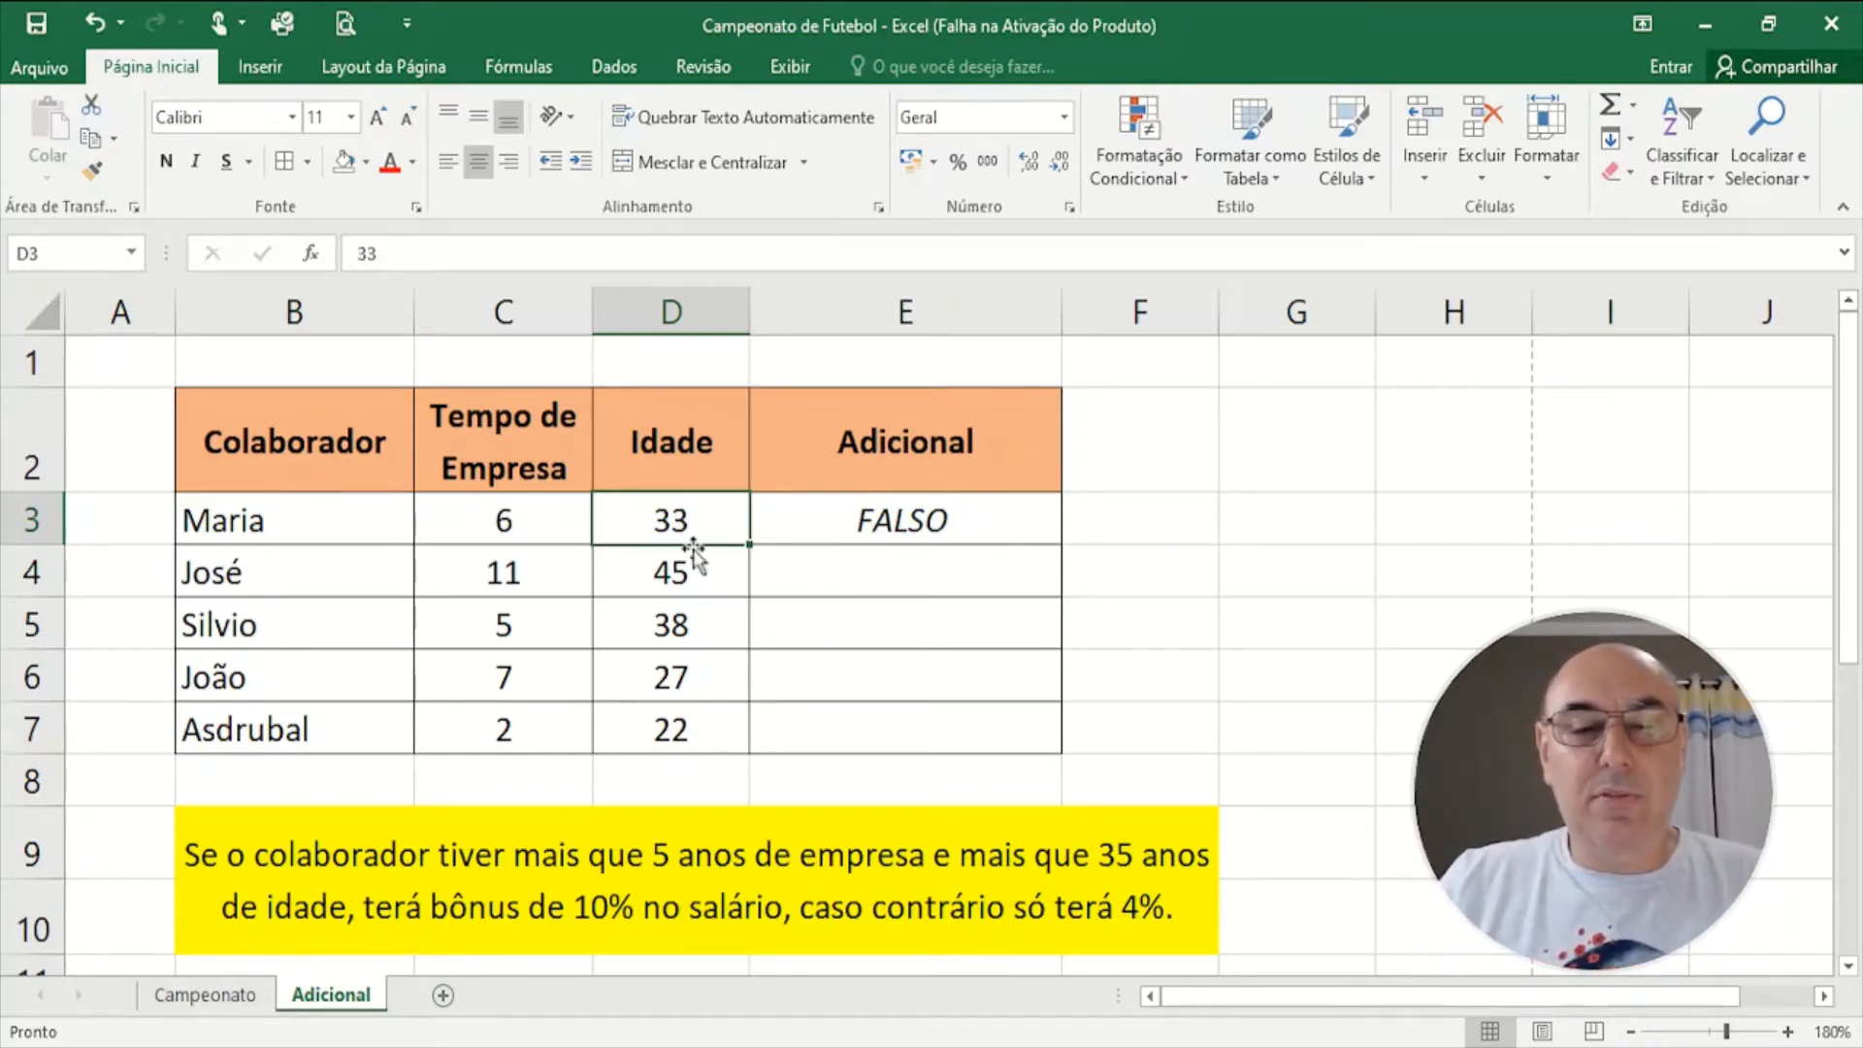
pyautogui.write('36')
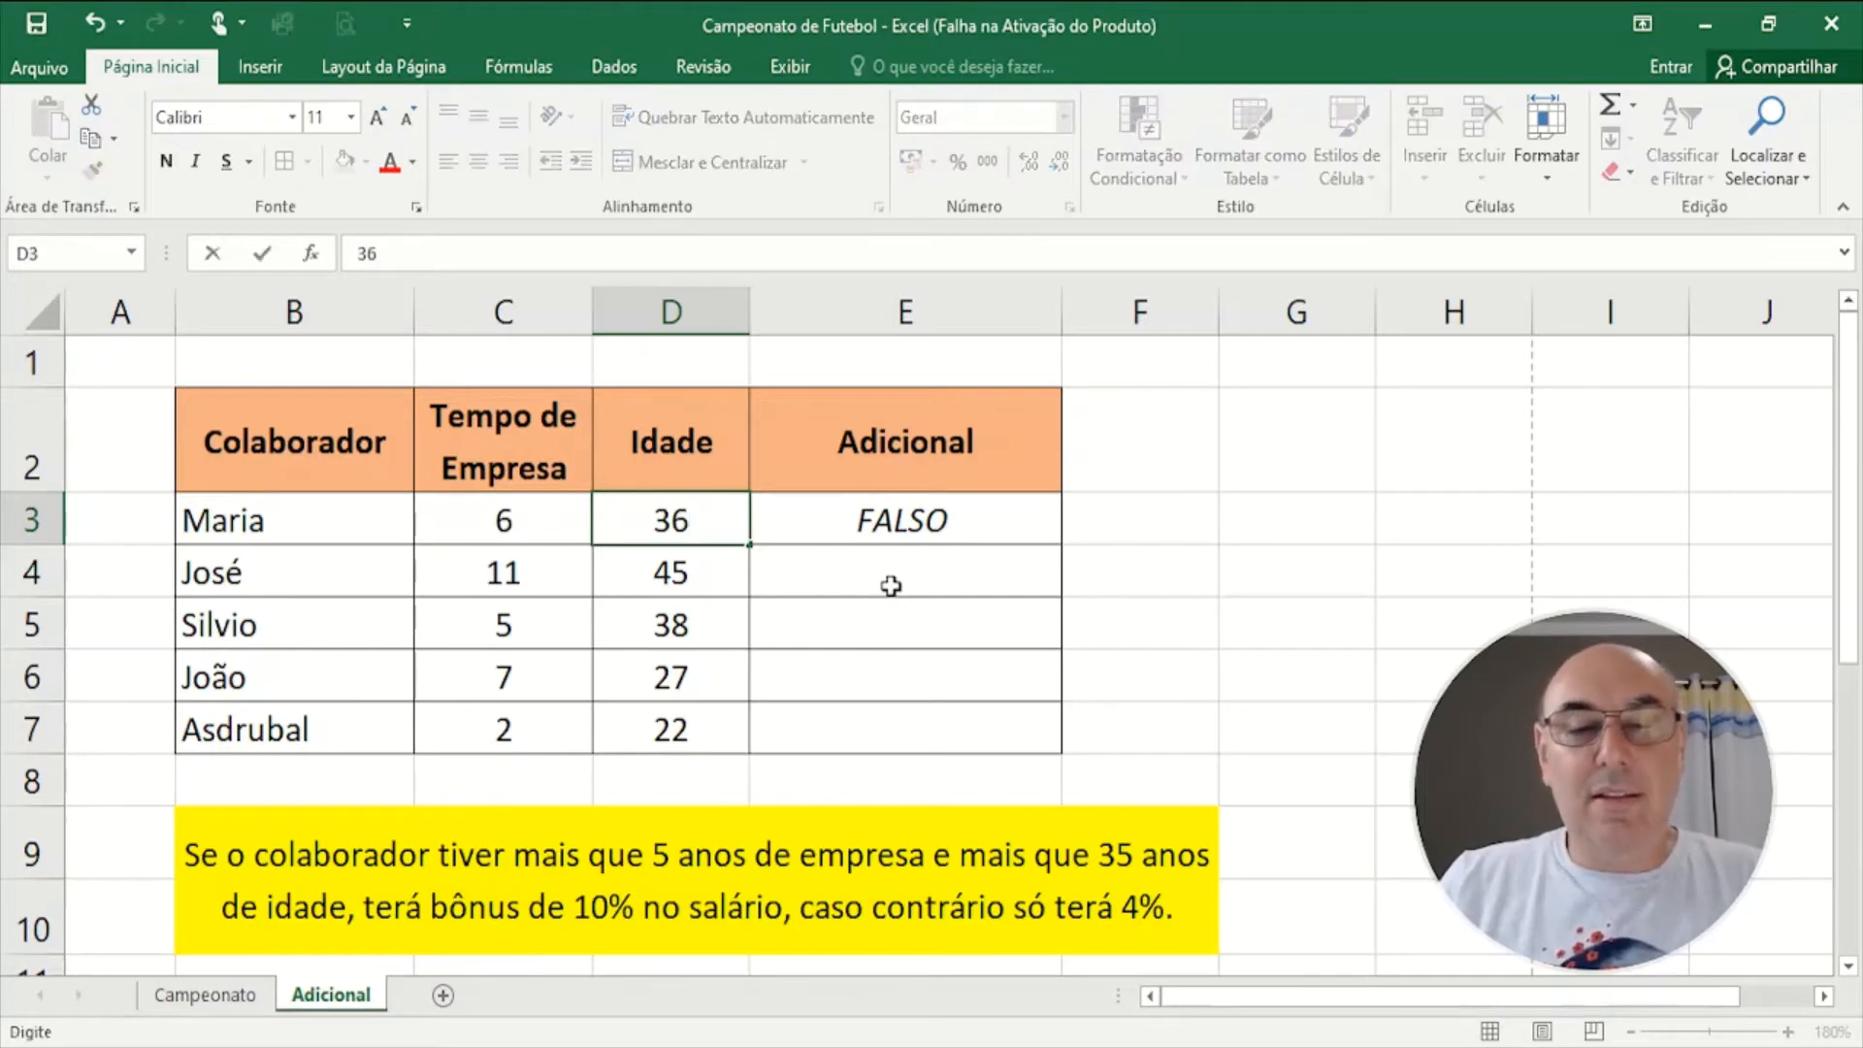
pyautogui.press('Return')
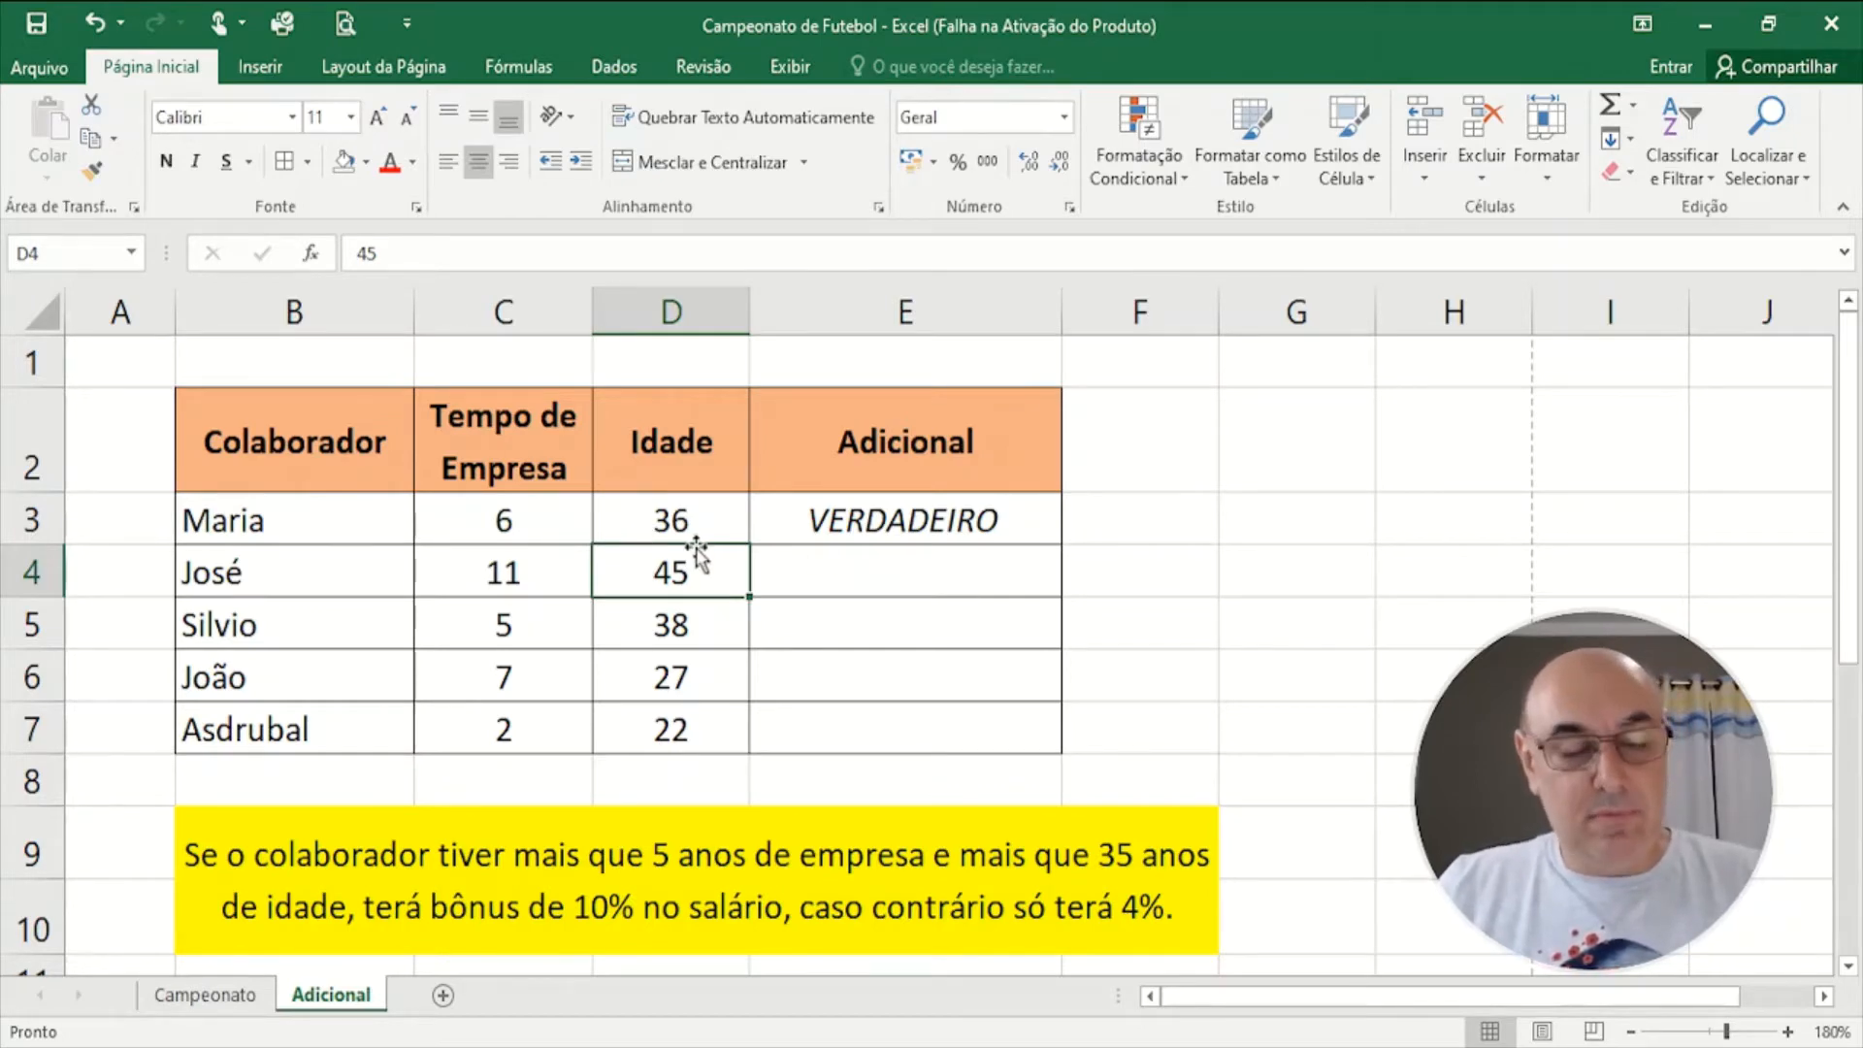
pyautogui.hotkey('ctrl', 'z')
pyautogui.hotkey('ctrl', 'z')
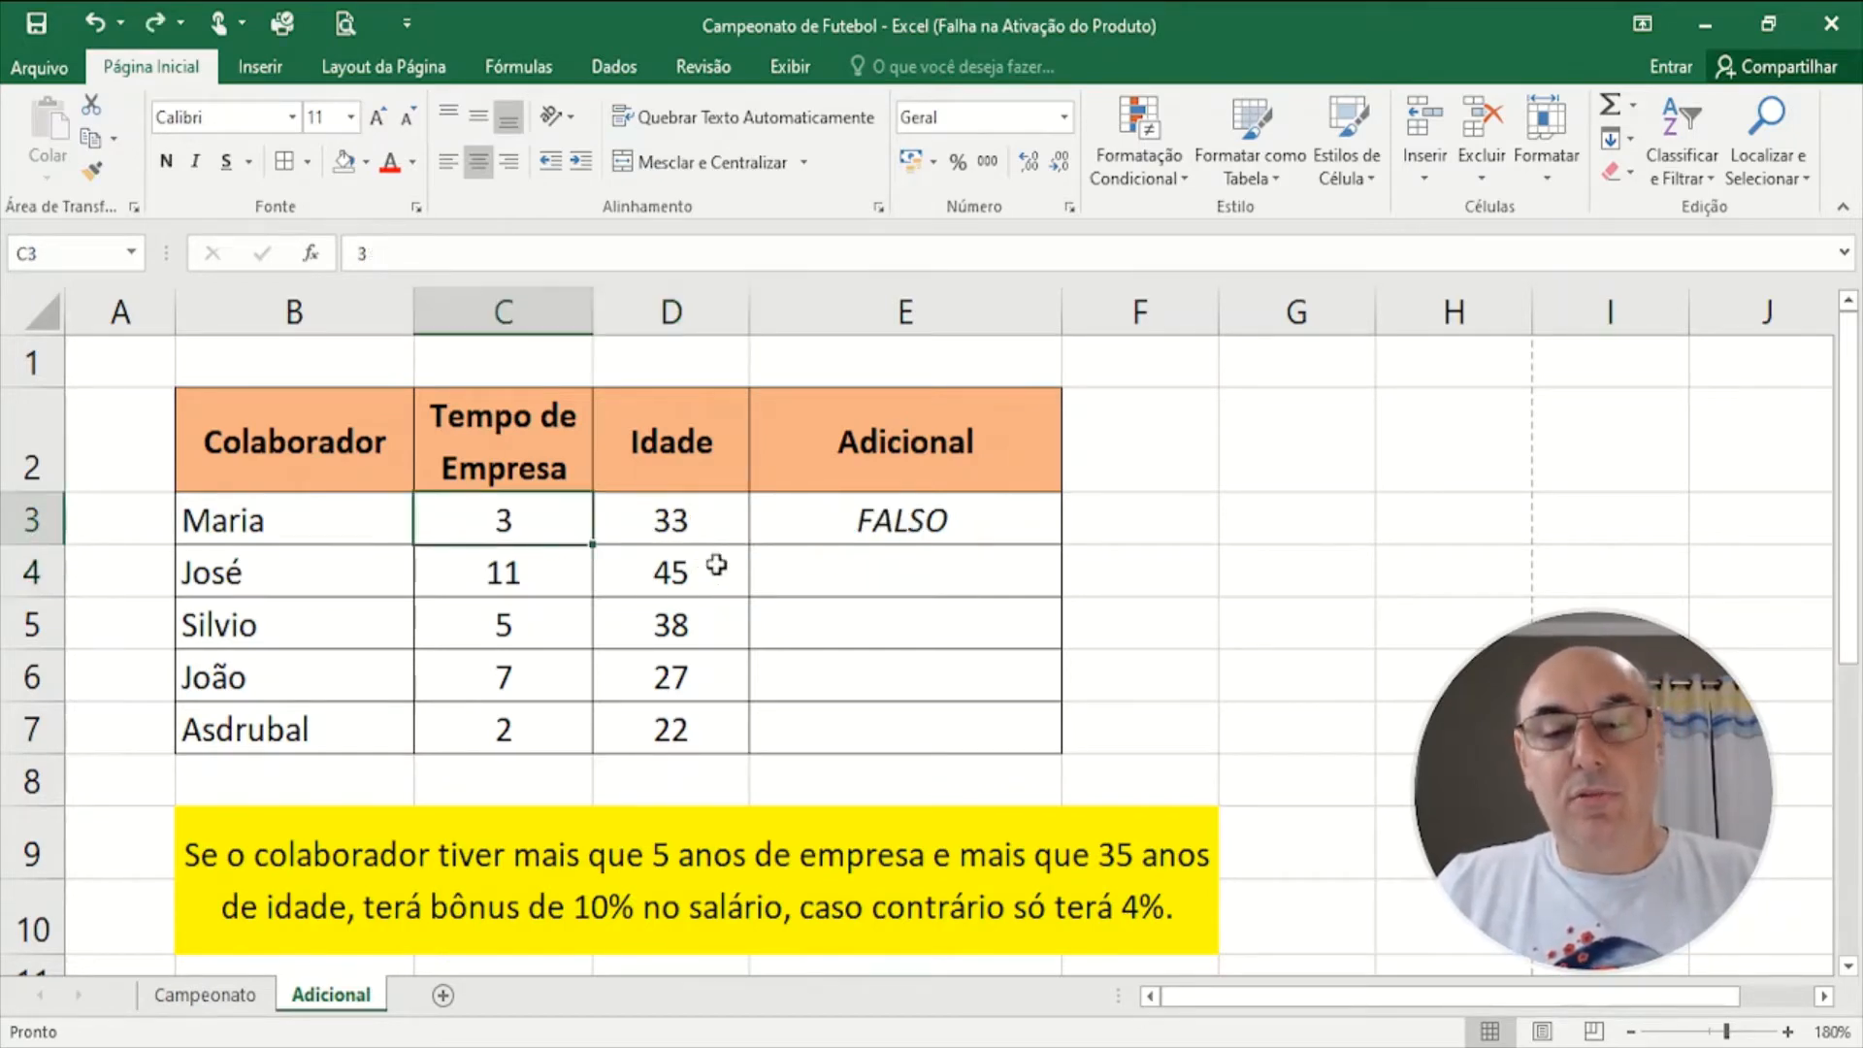
# - Fill the E condition formula from E3 down through E7
pyautogui.doubleClick(873, 519)
pyautogui.press('Escape')
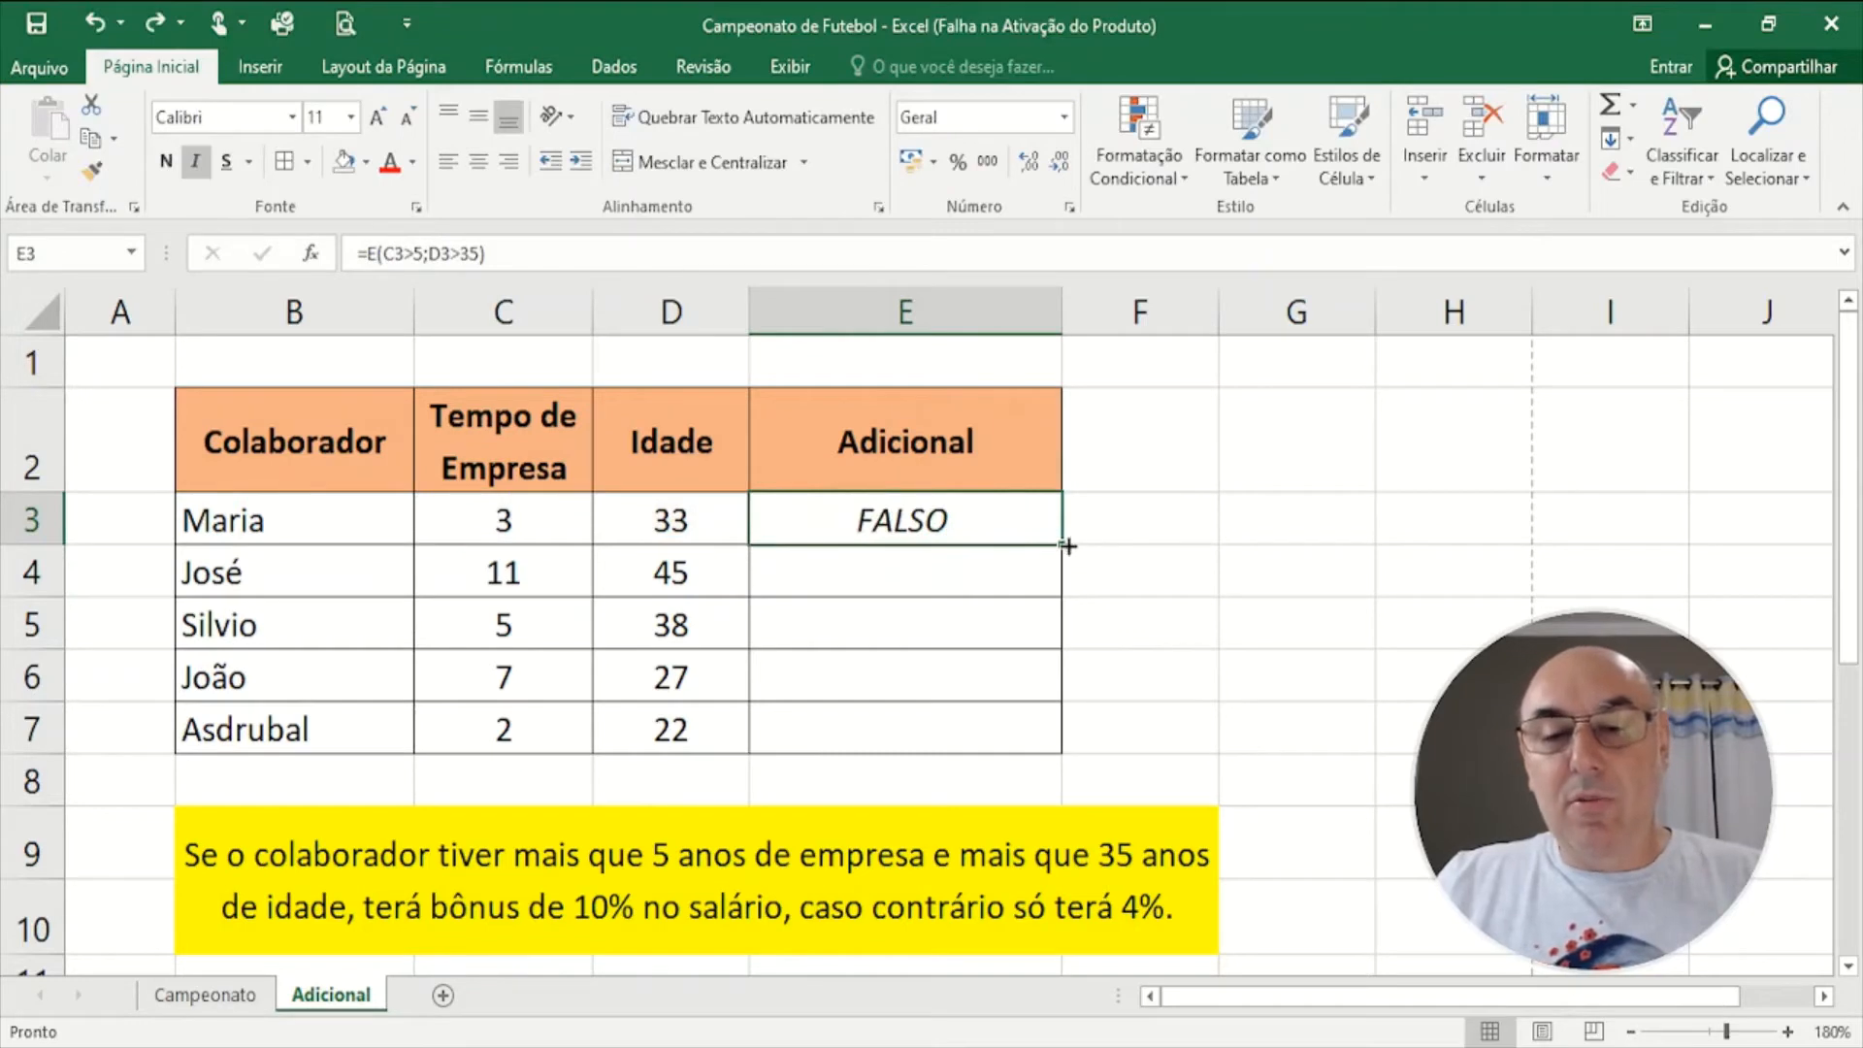
pyautogui.moveTo(1066, 546); pyautogui.dragTo(1048, 743)
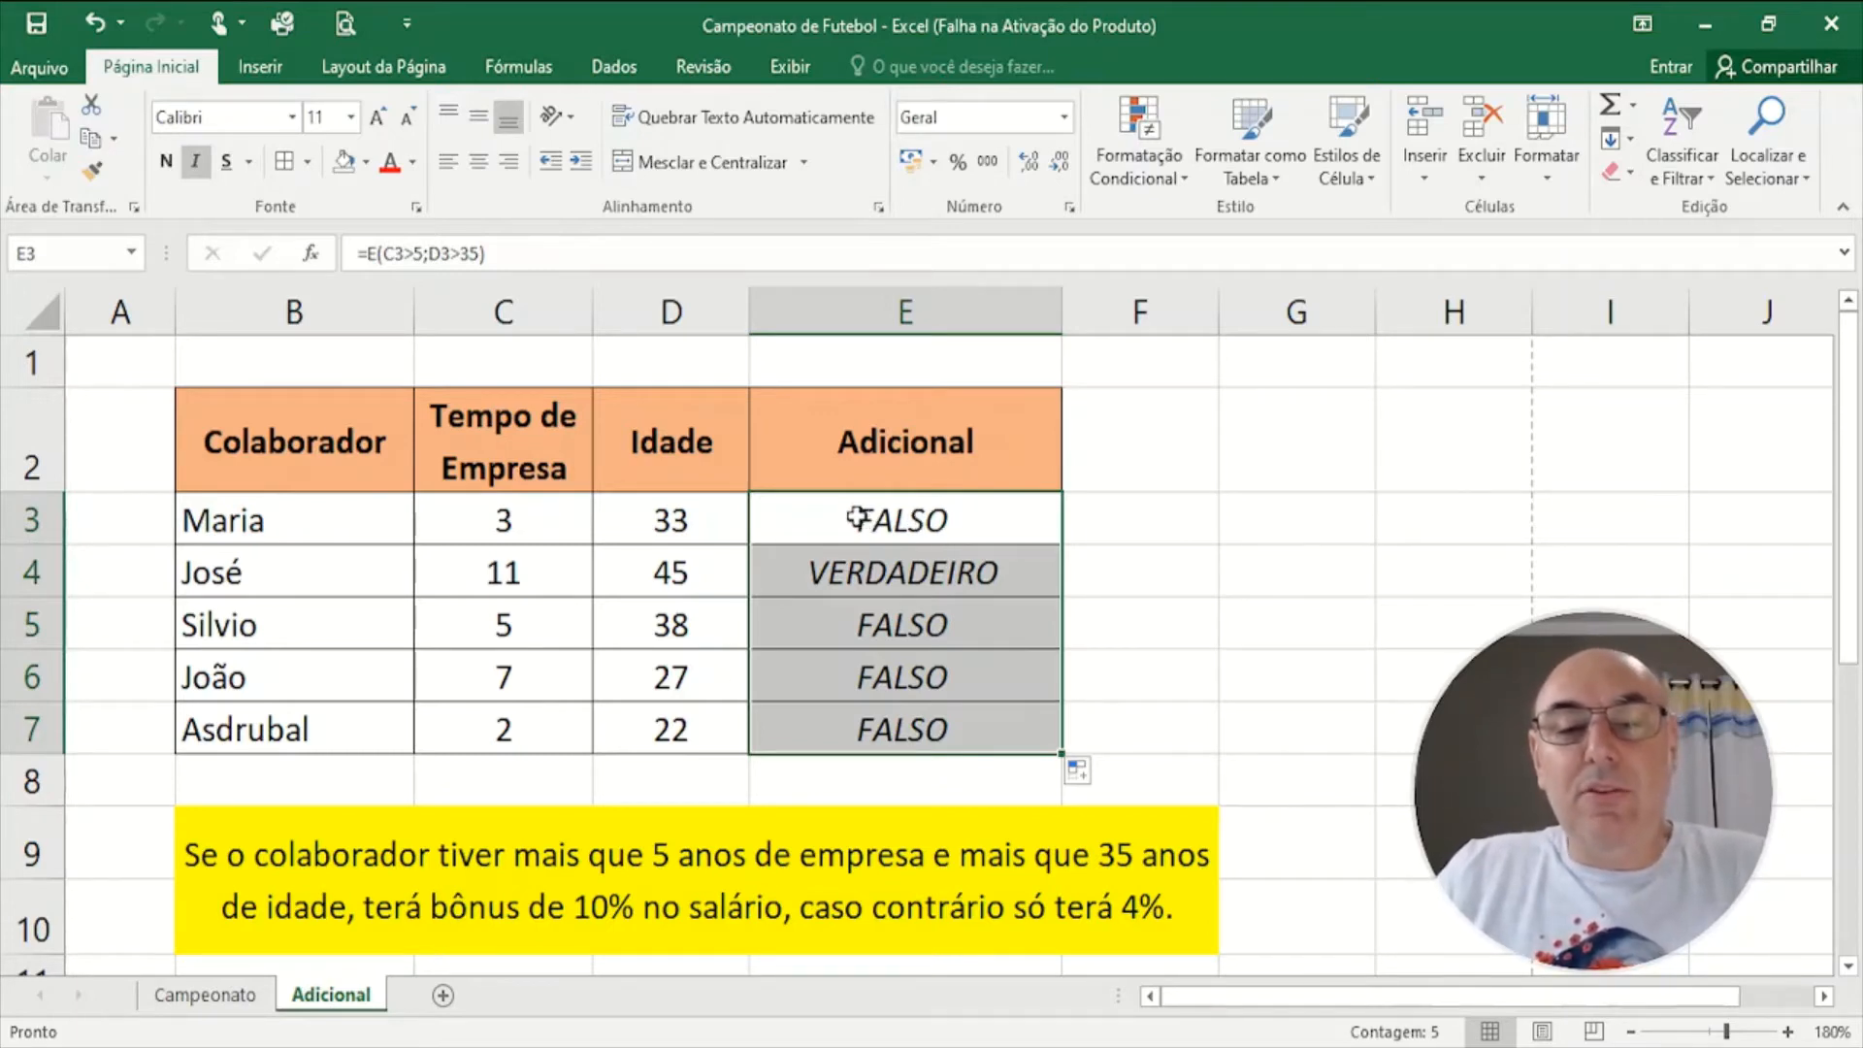
# - Wrap the E3 condition in a SE function that returns 10% if true and 4% if false: =SE(E(C3>5;D3>35);10%;4%)
pyautogui.doubleClick(859, 519)
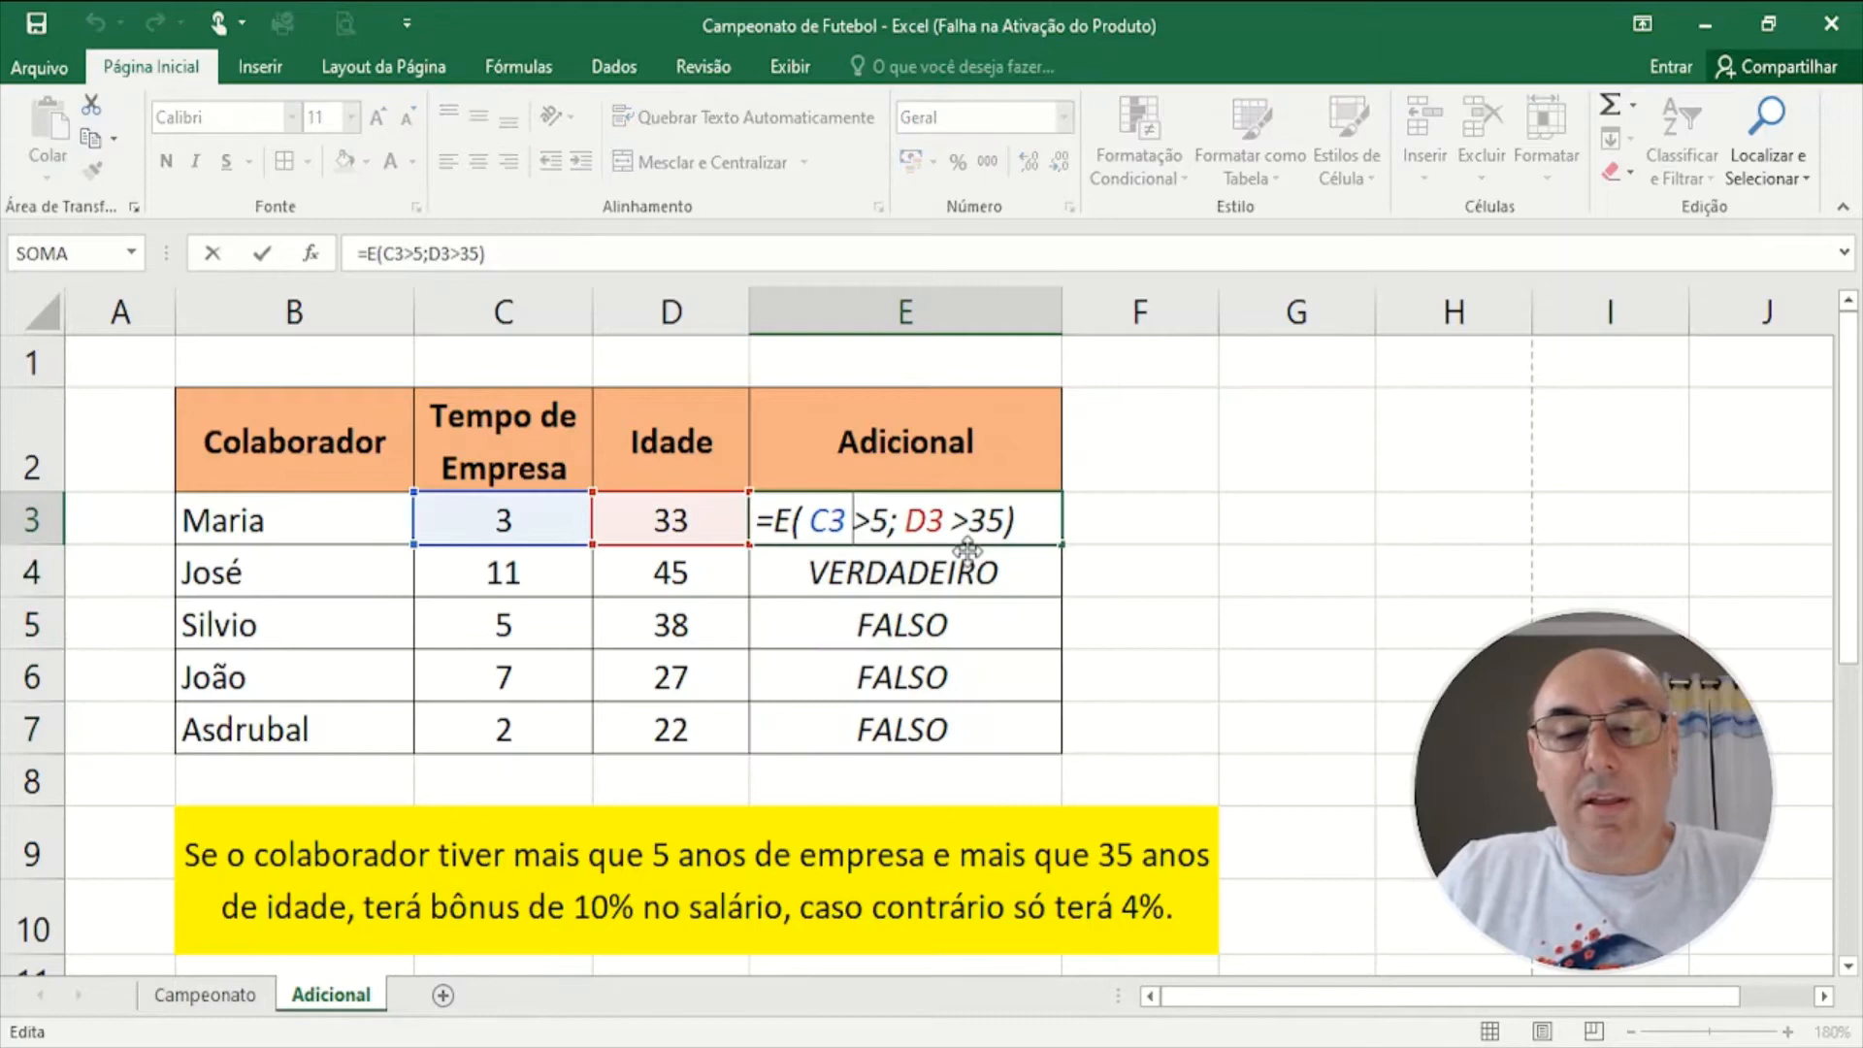
pyautogui.click(777, 525)
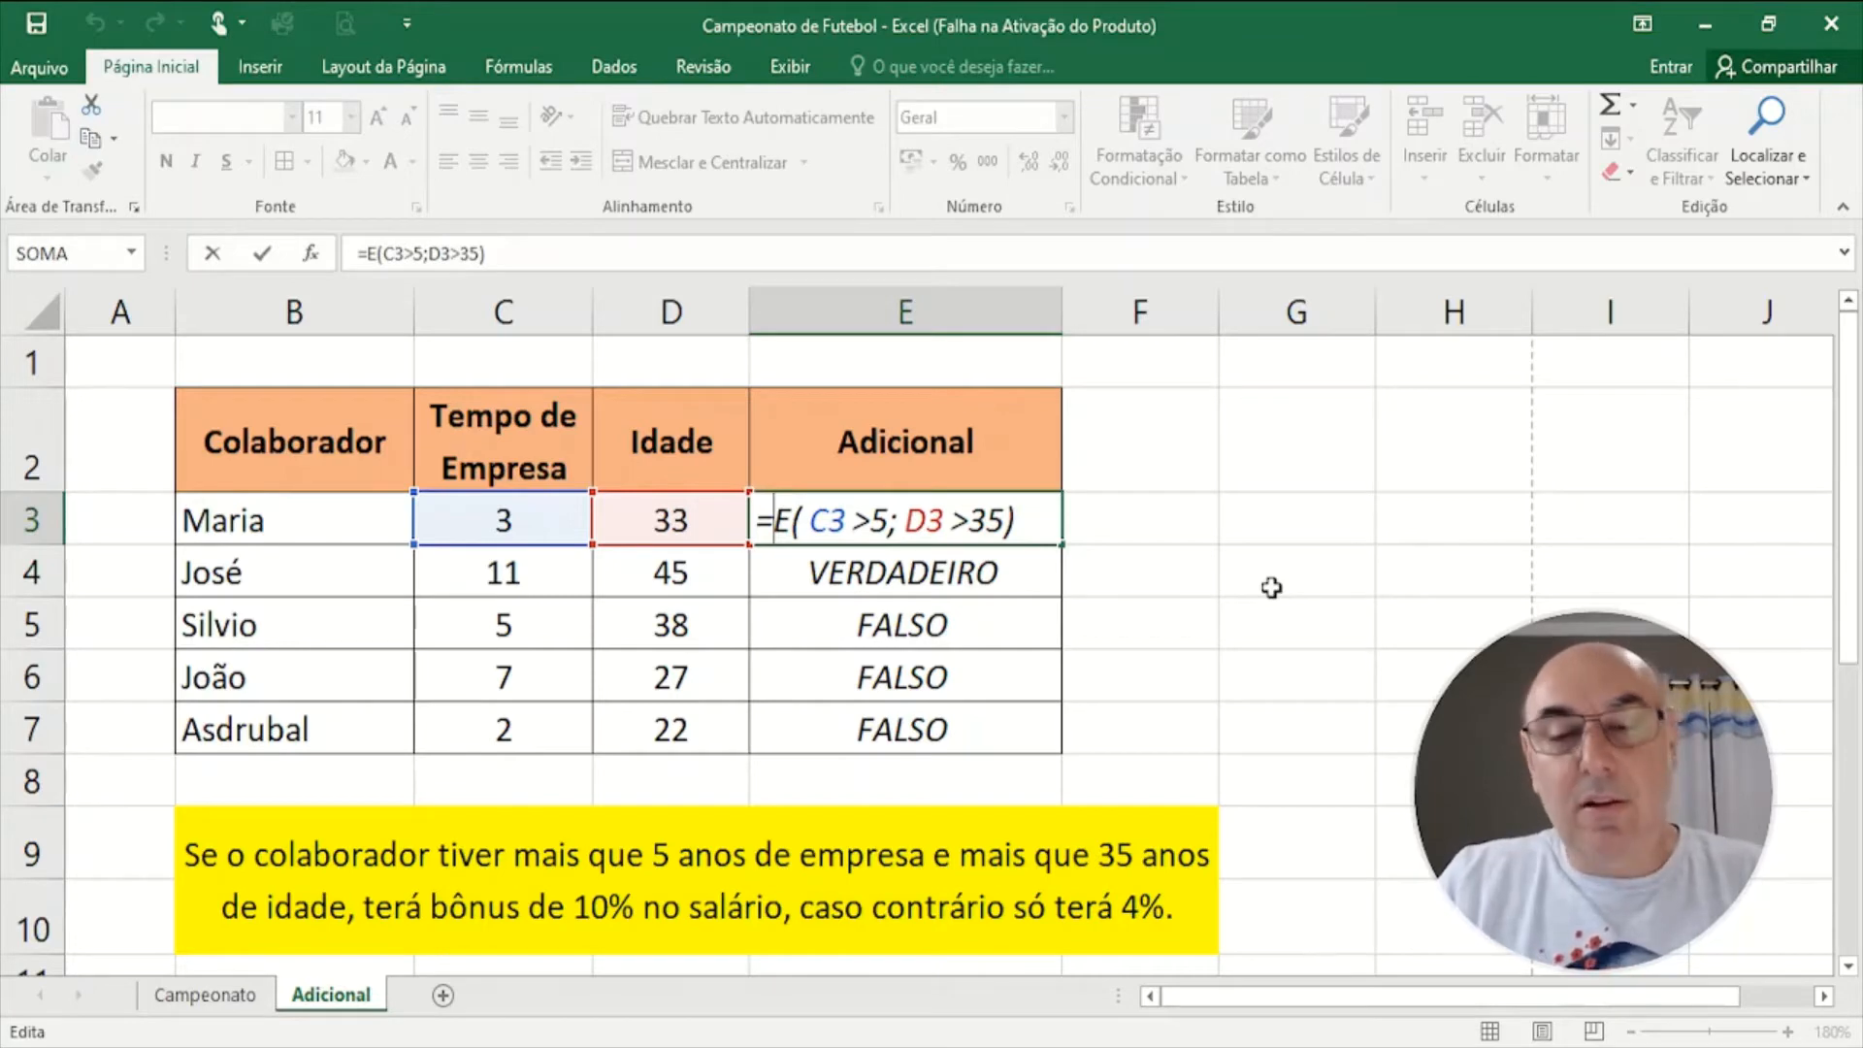
pyautogui.write('se')
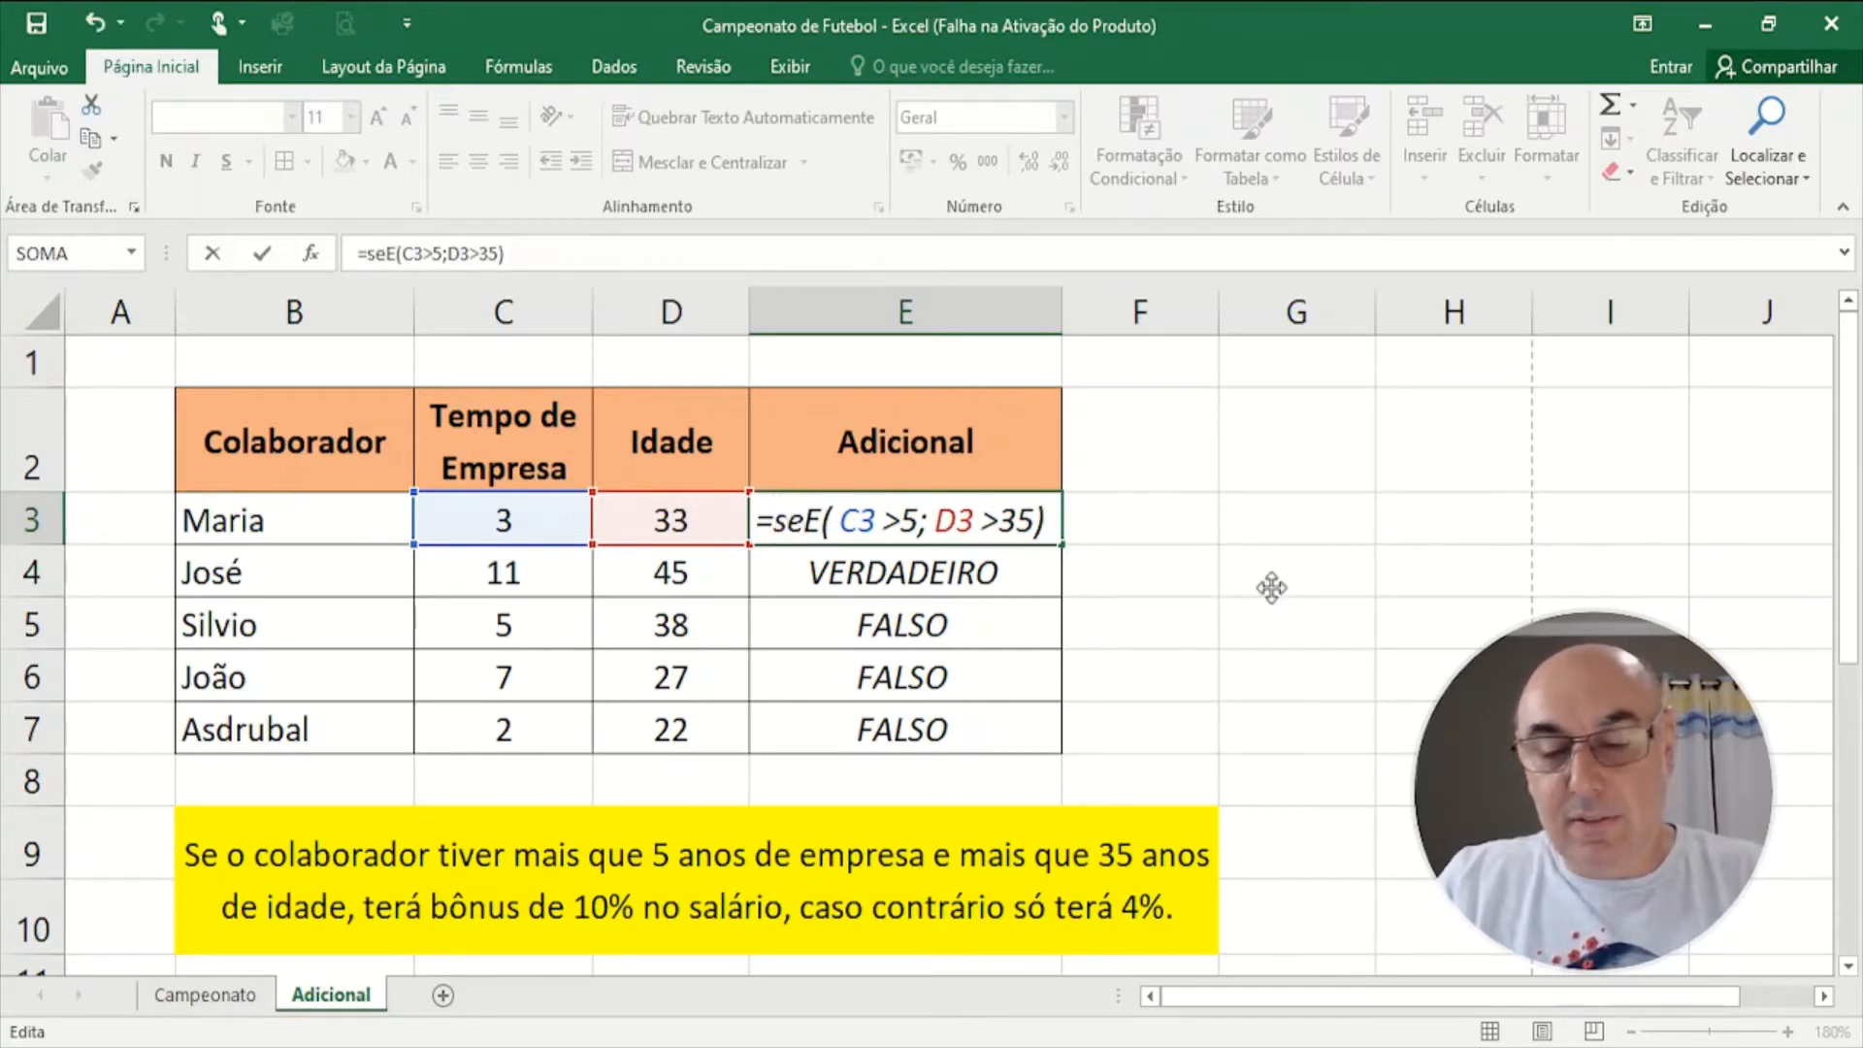
pyautogui.write('(')
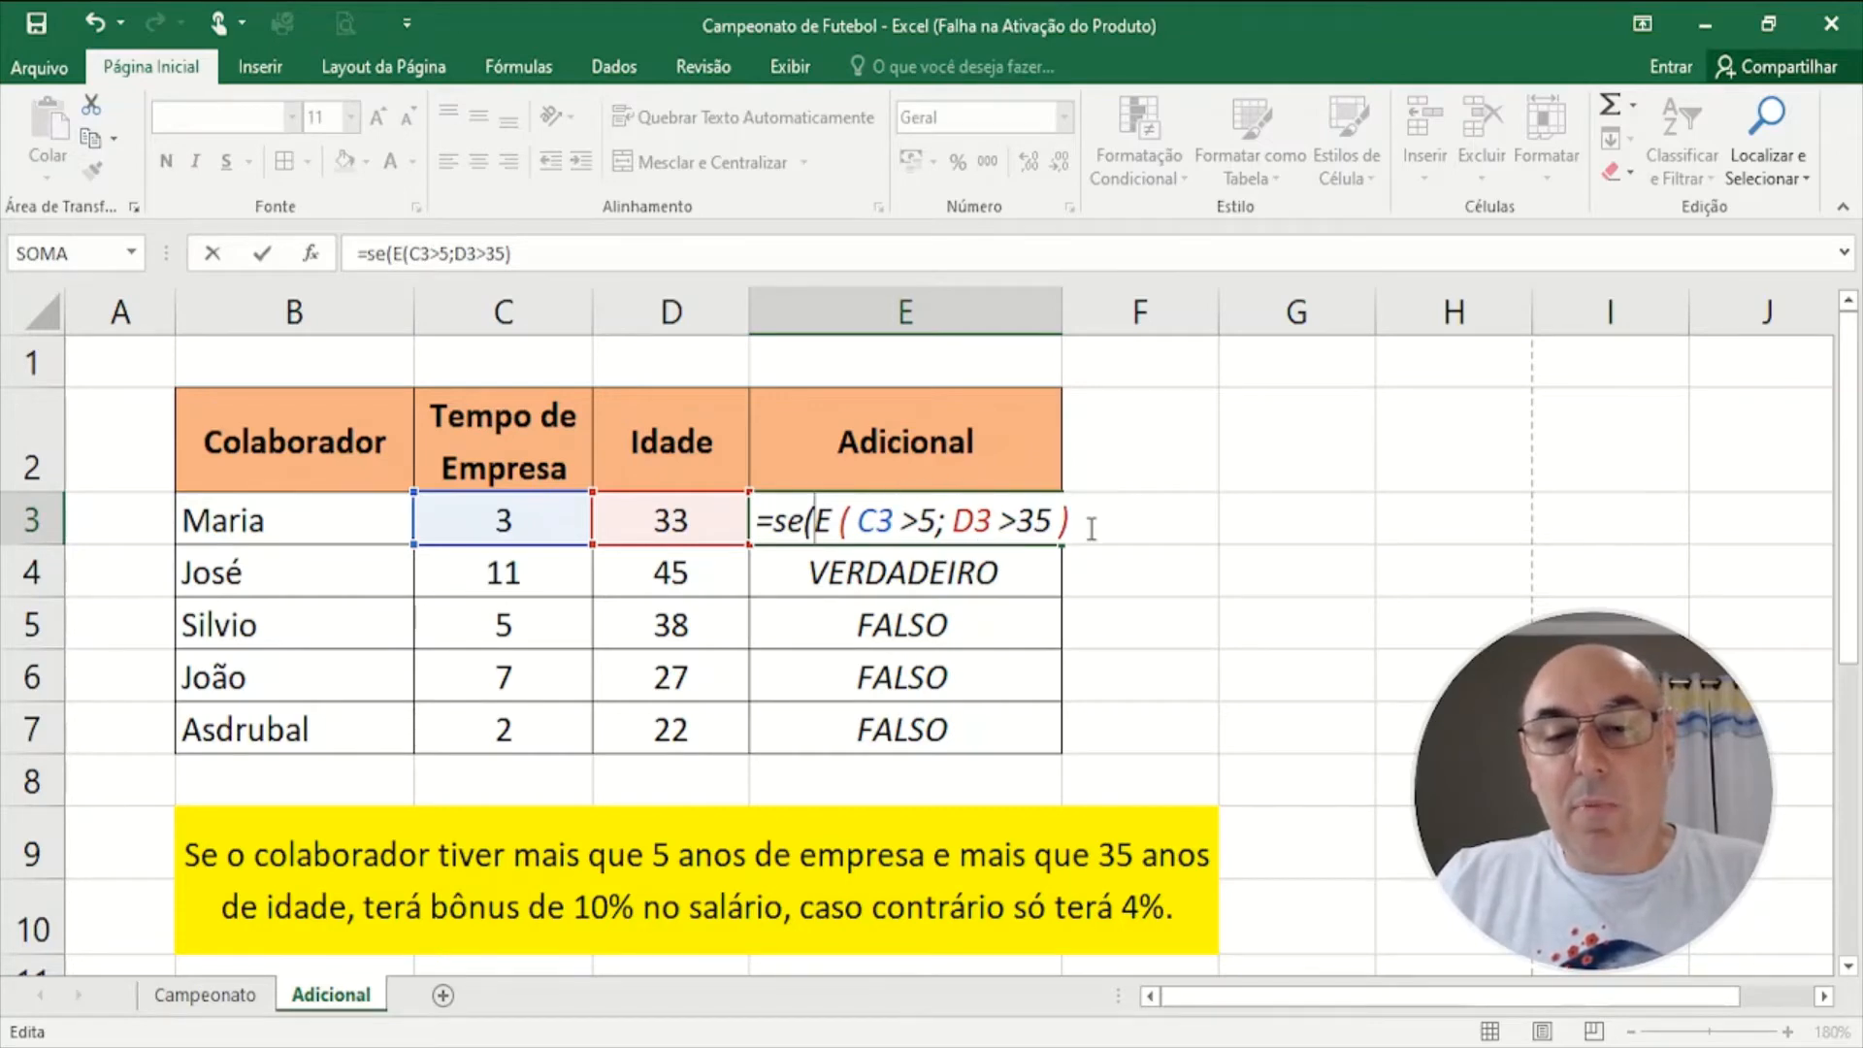
pyautogui.click(1092, 529)
pyautogui.write(';')
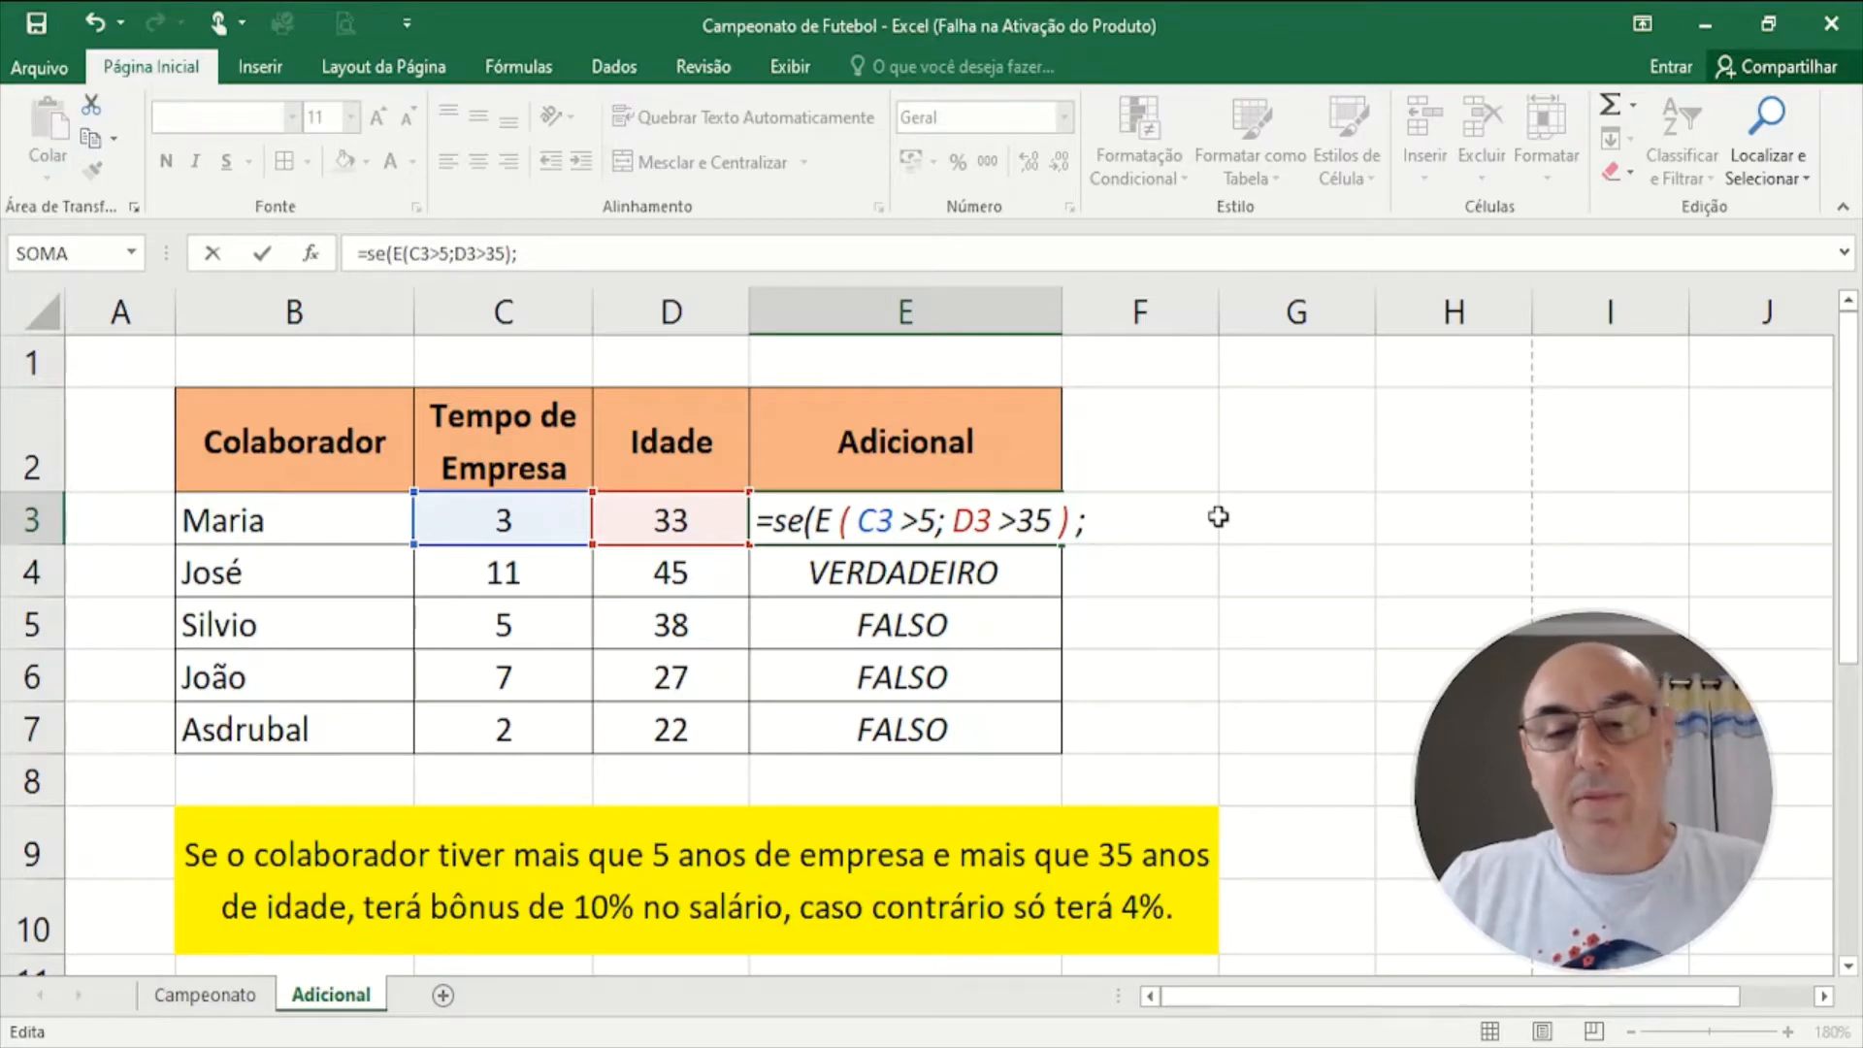
pyautogui.write('10')
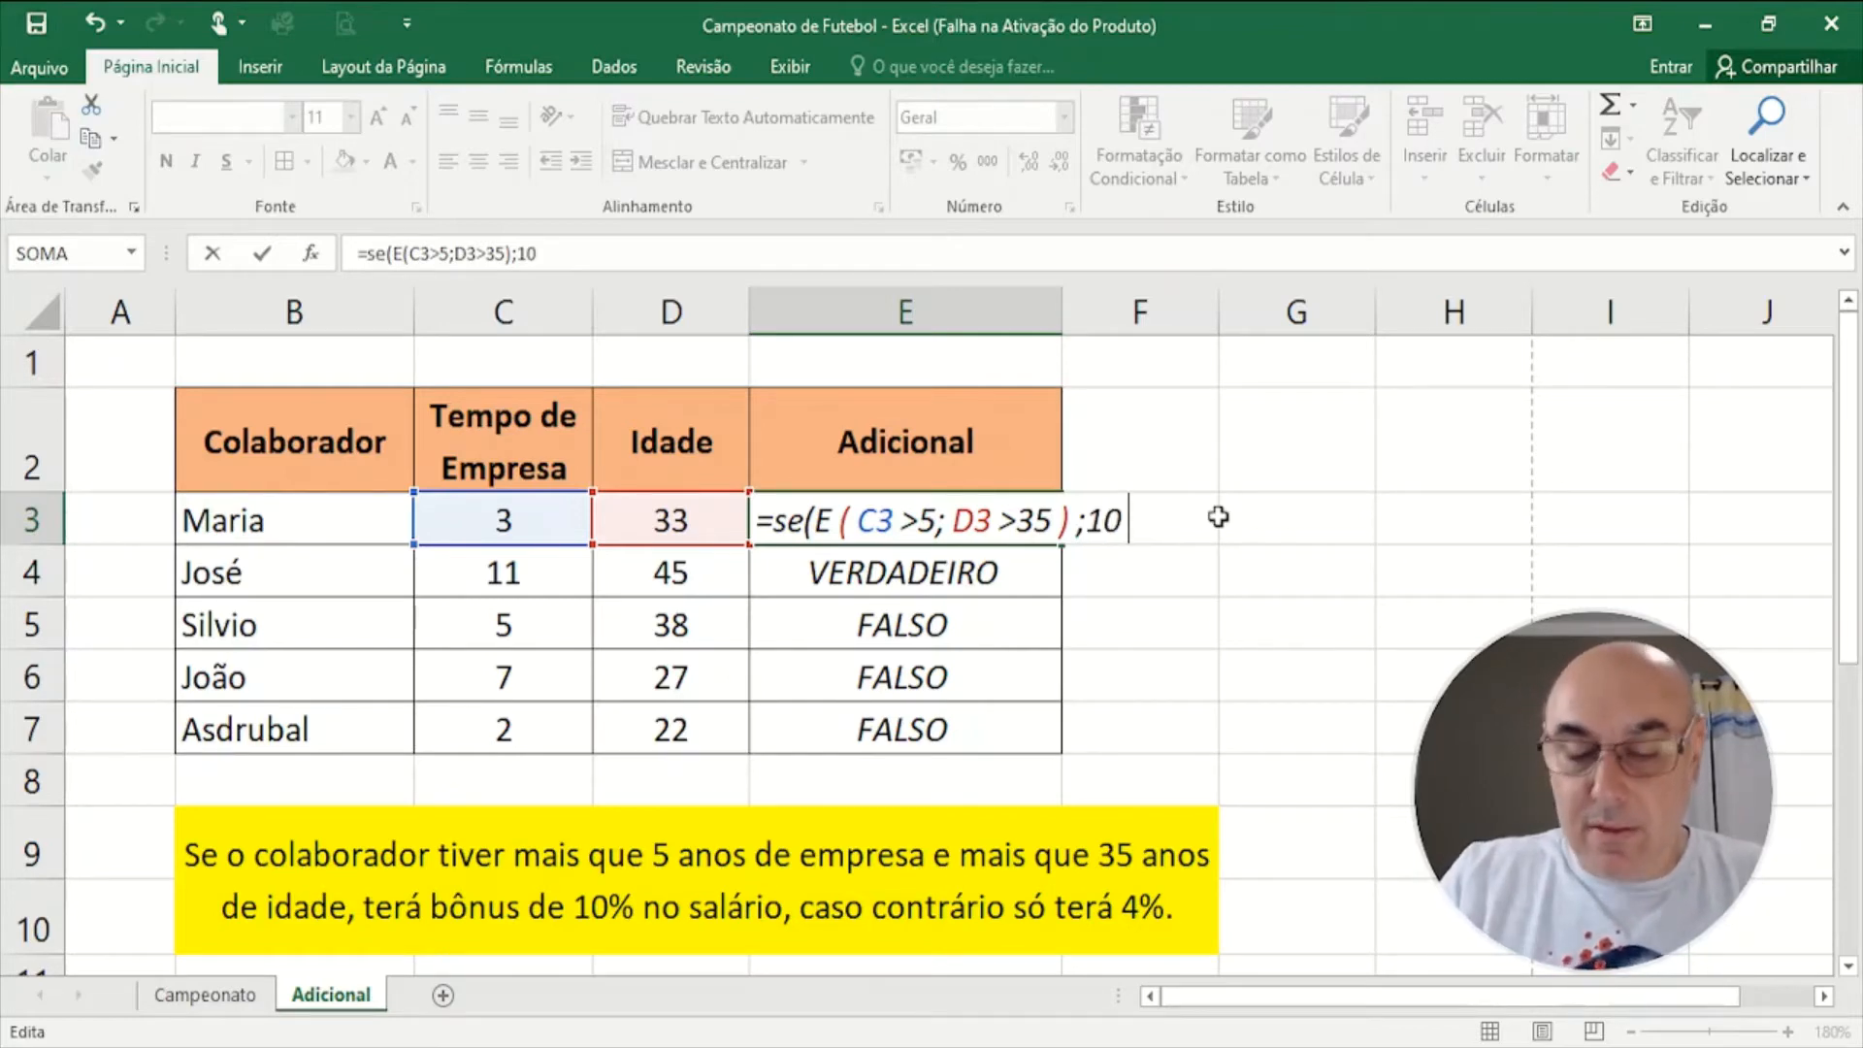
pyautogui.write('%')
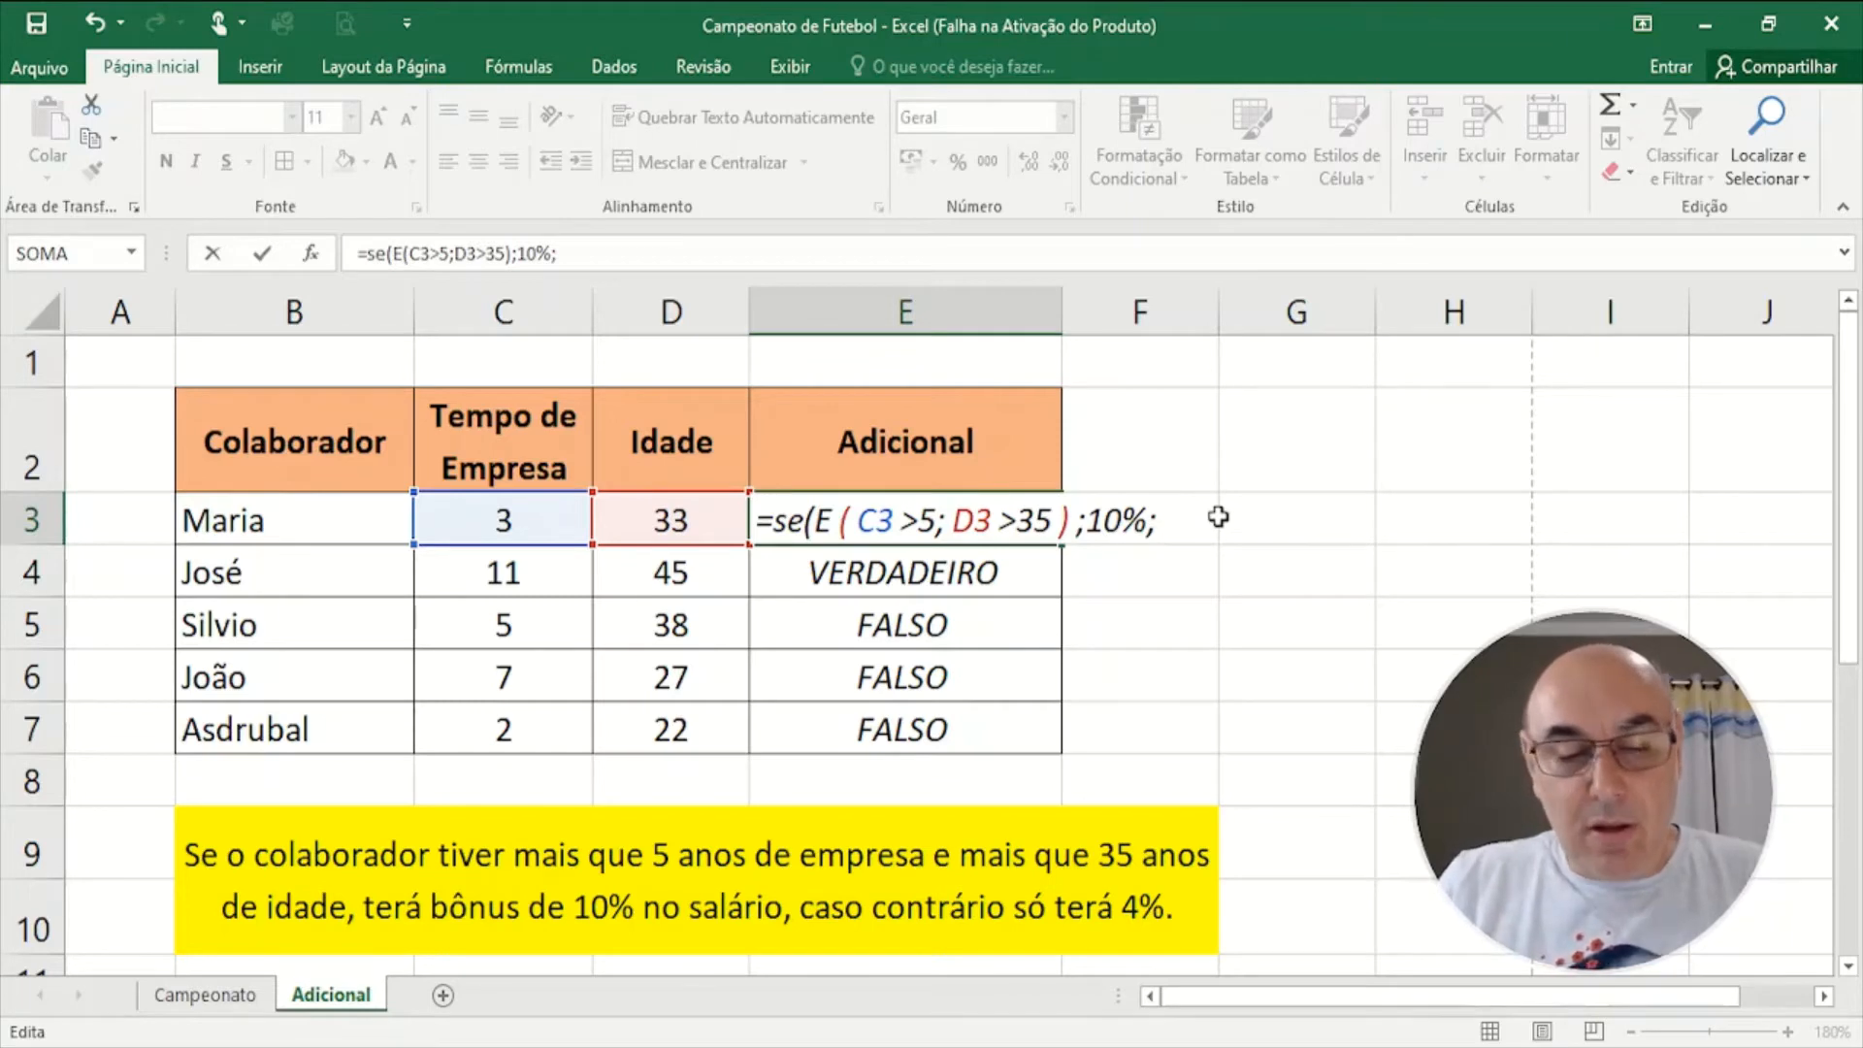
pyautogui.write('4')
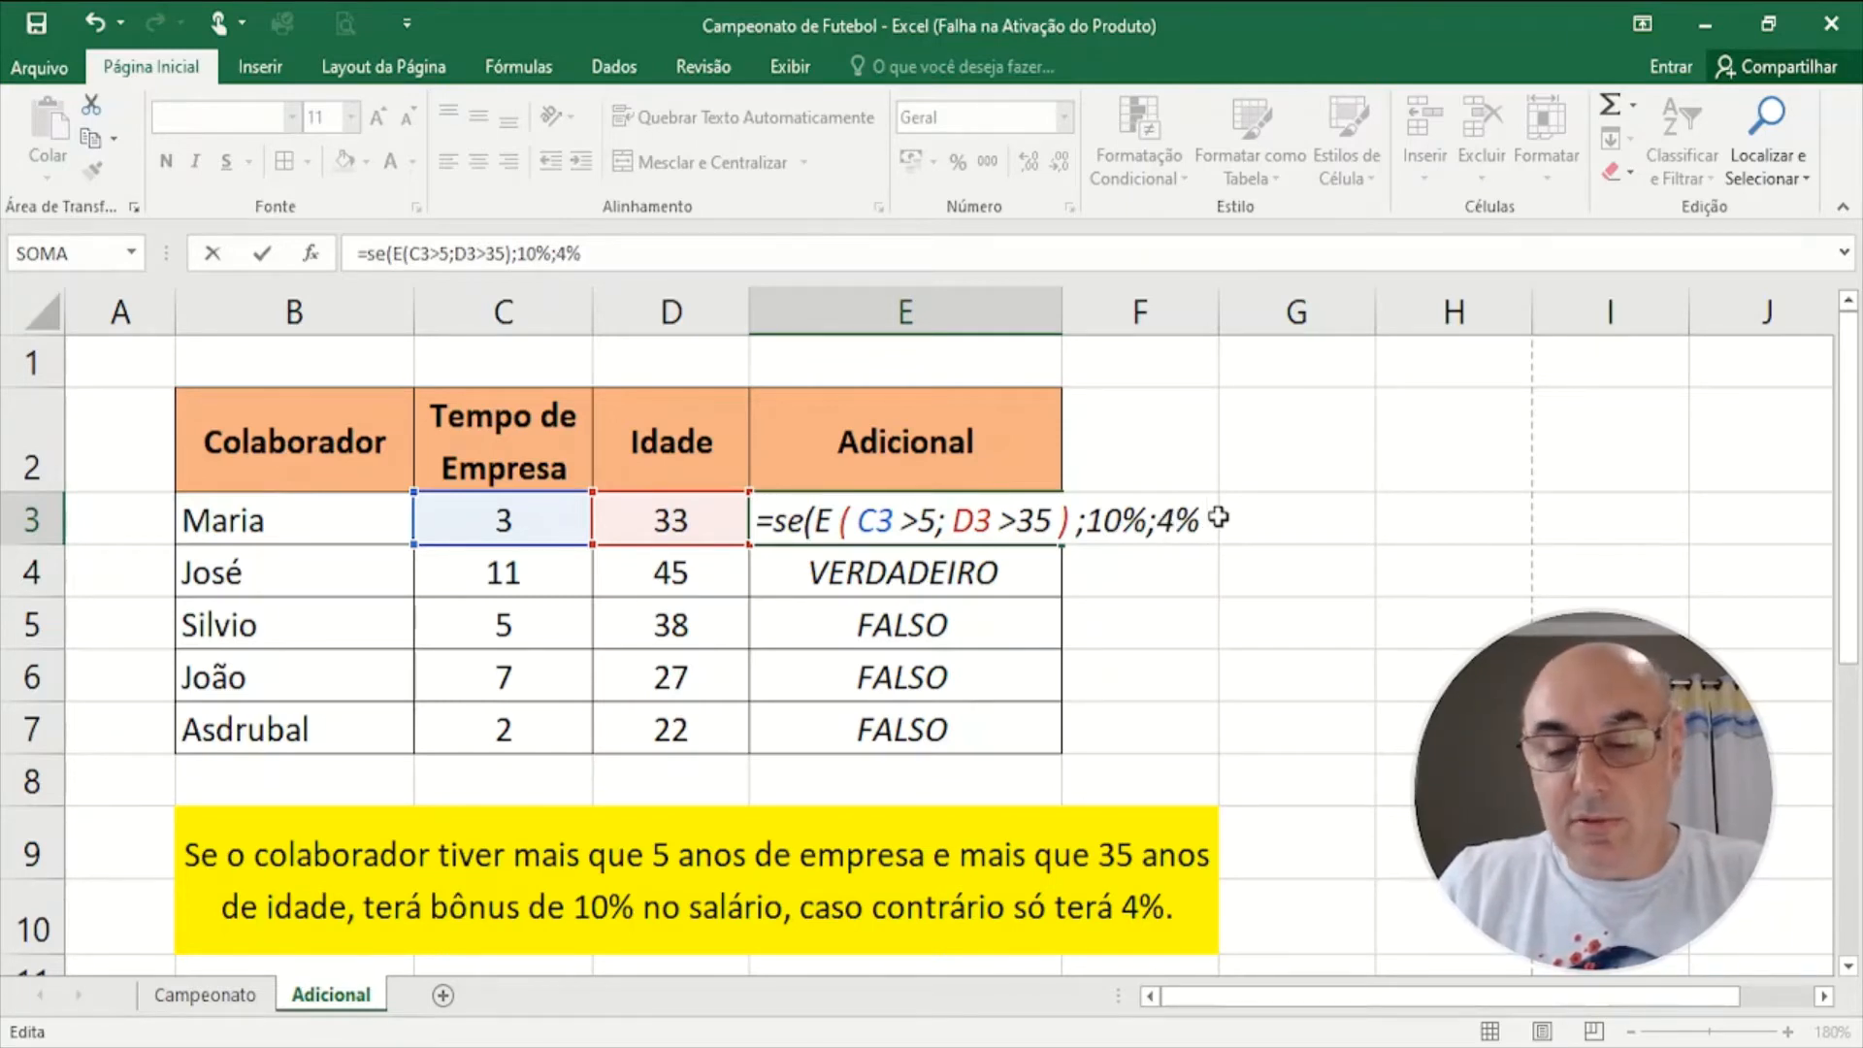
pyautogui.write(')')
pyautogui.press('Return')
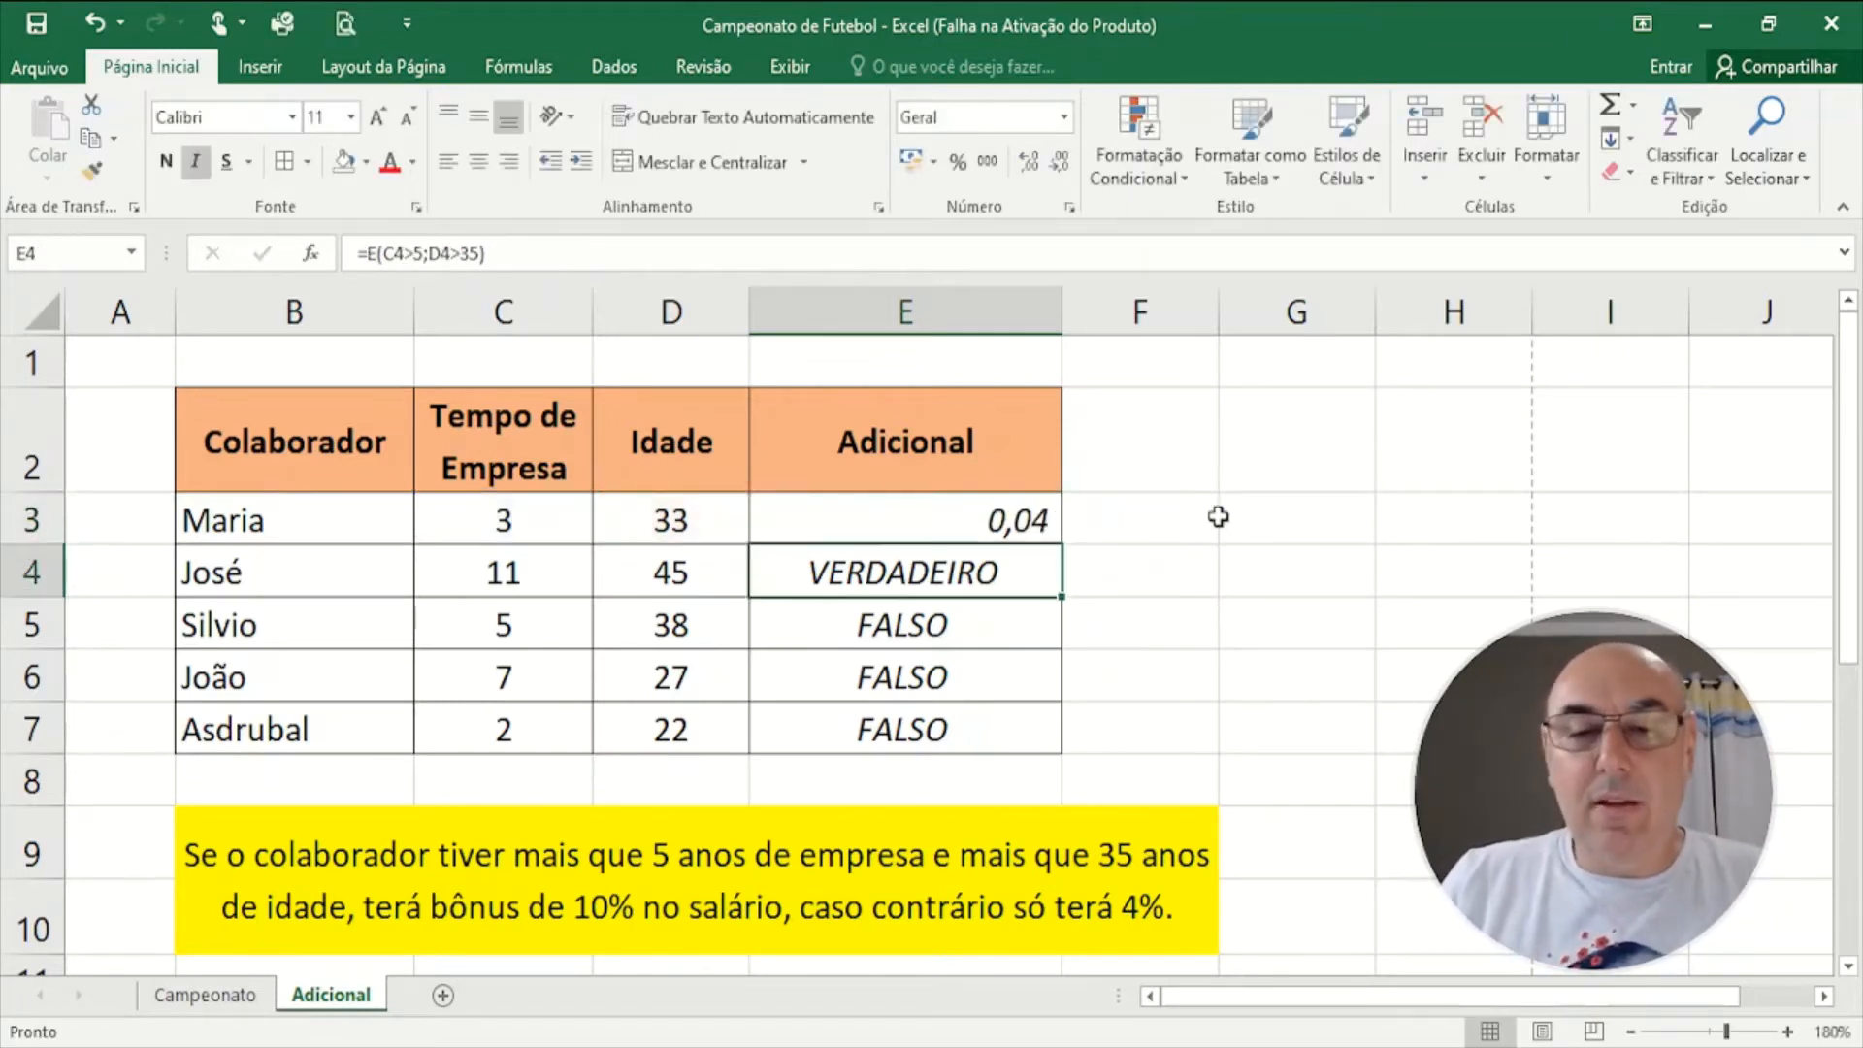
# - Format E3 as a horizontally centred percentage and fill its formula and formatting down through E7
pyautogui.click(998, 524)
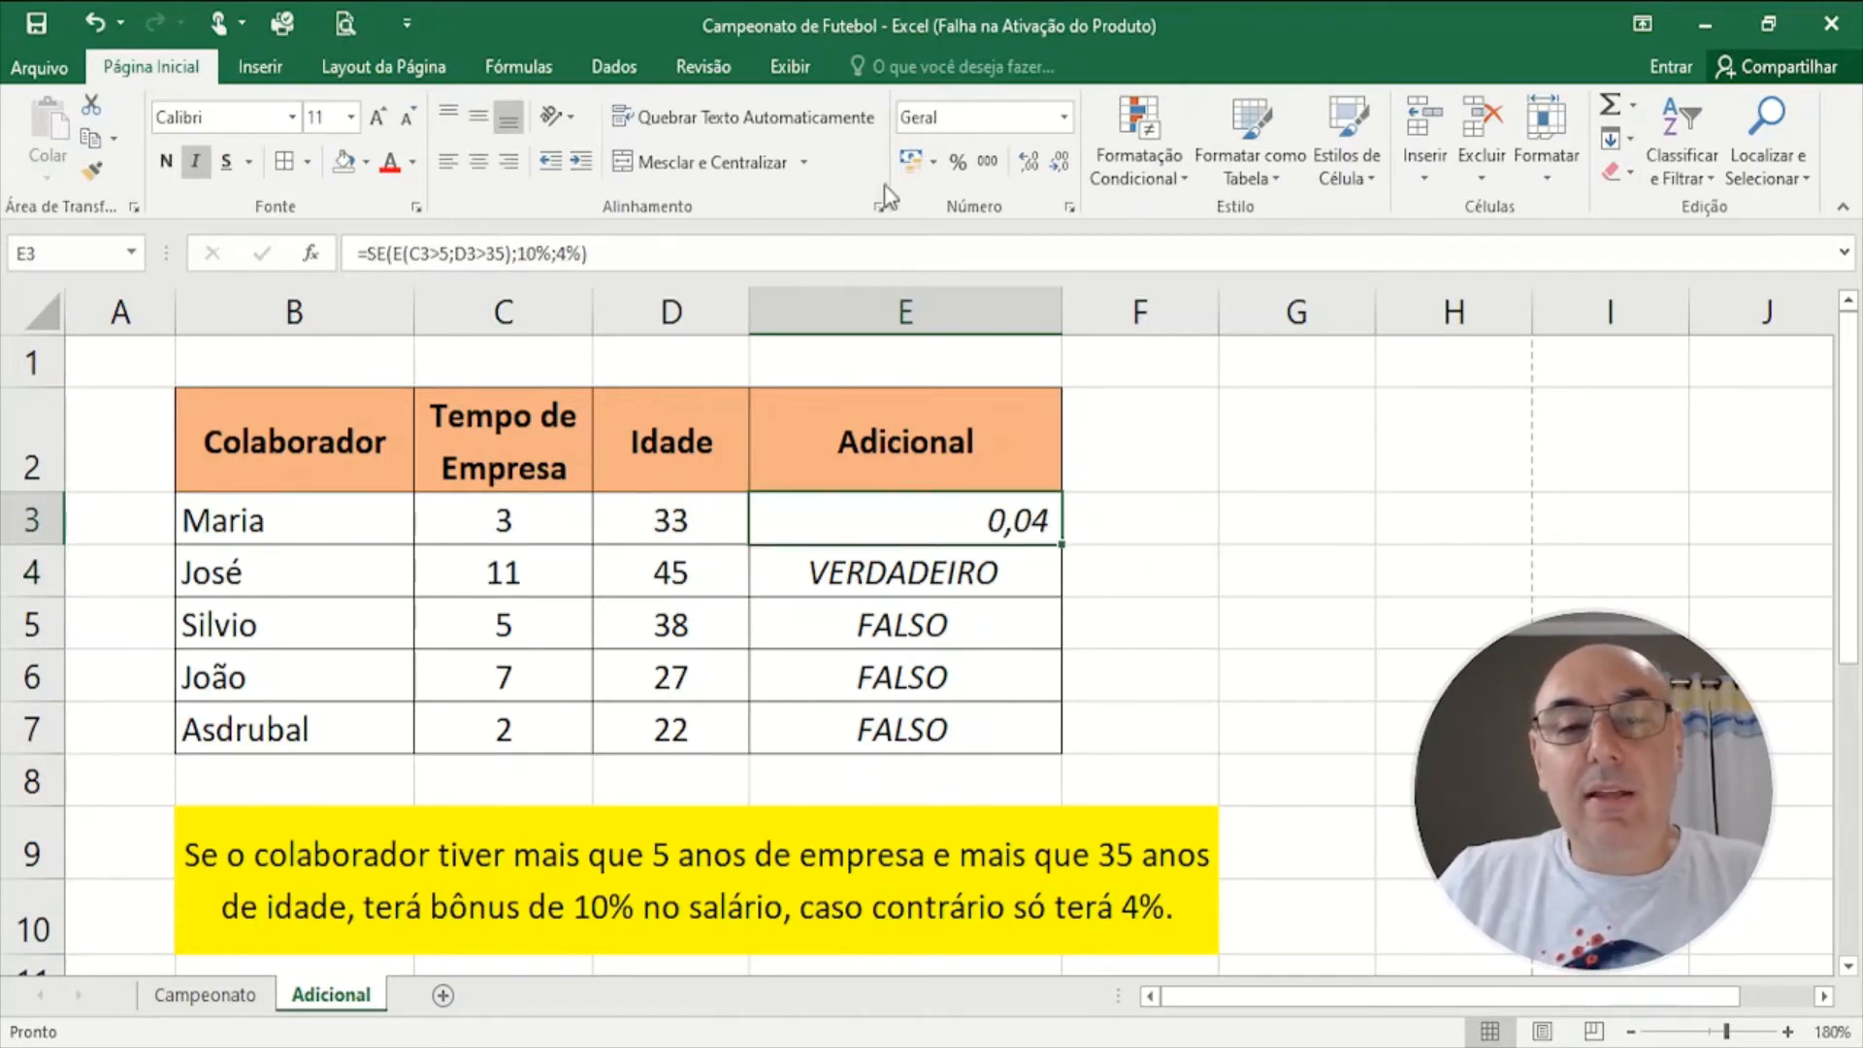
pyautogui.click(958, 162)
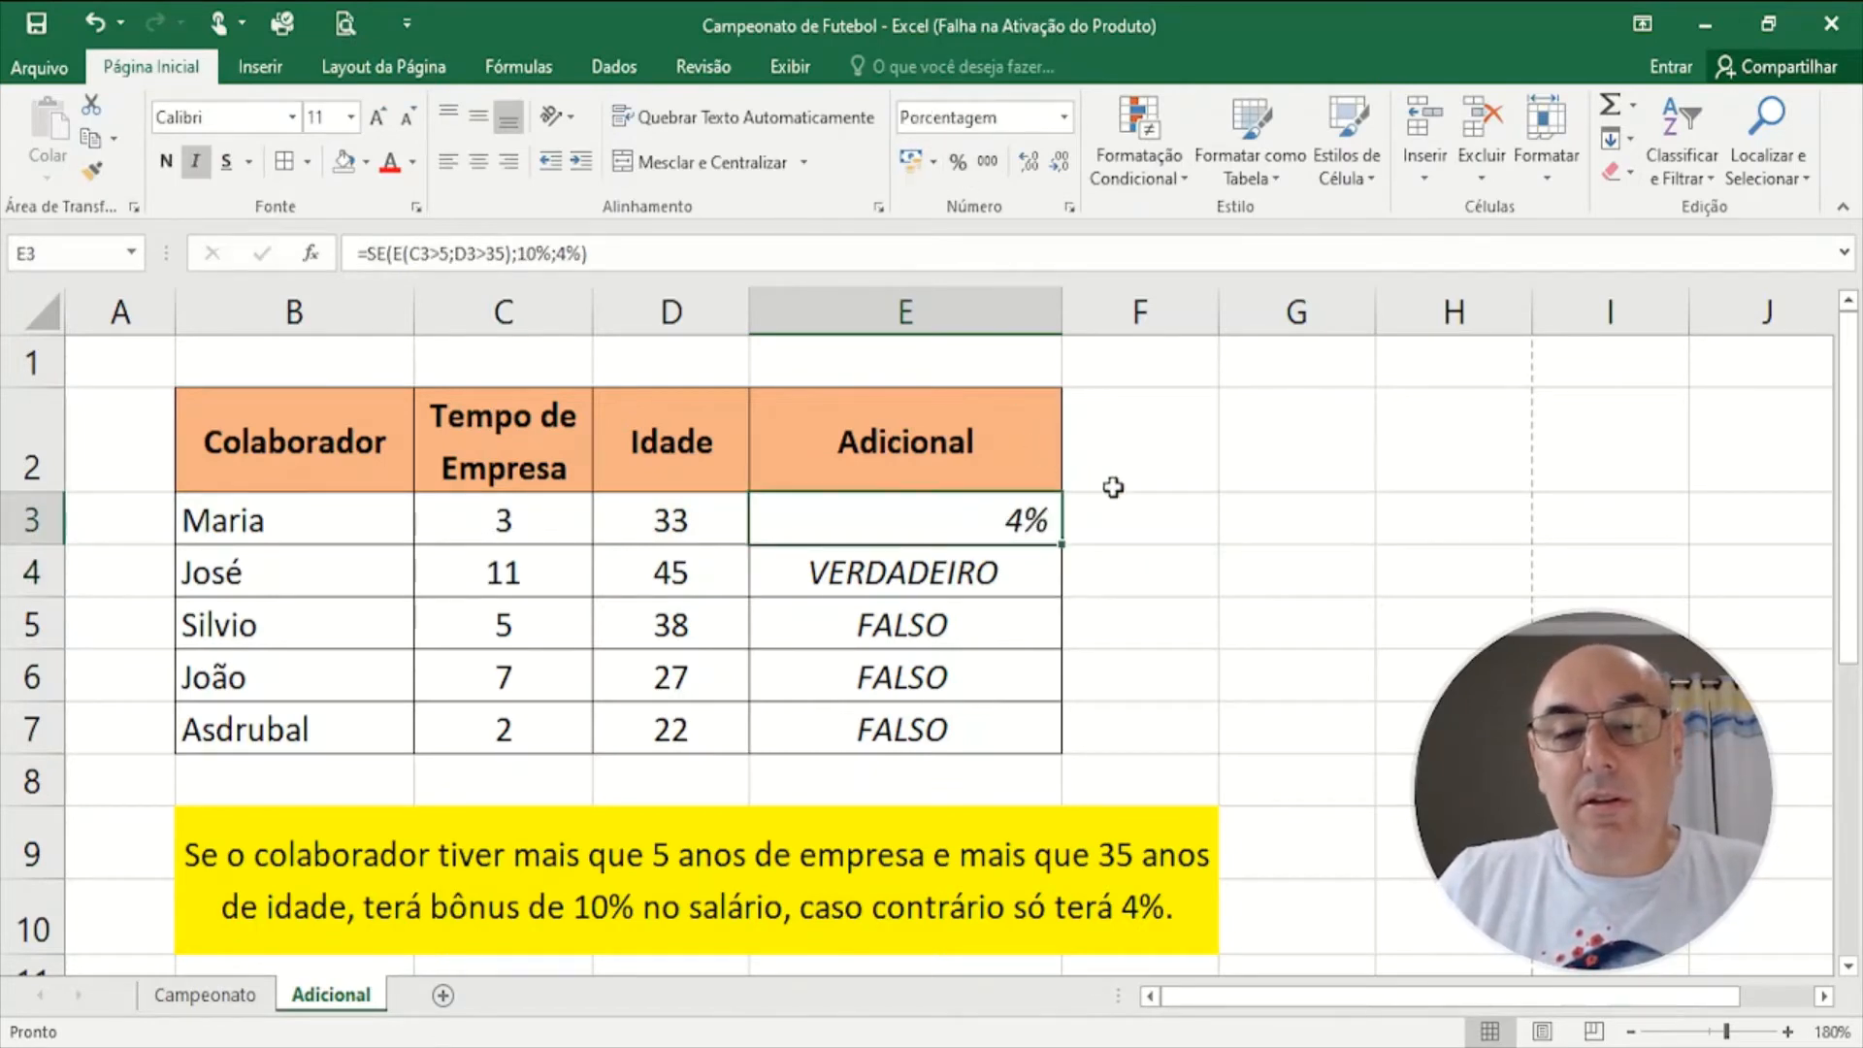
pyautogui.click(476, 164)
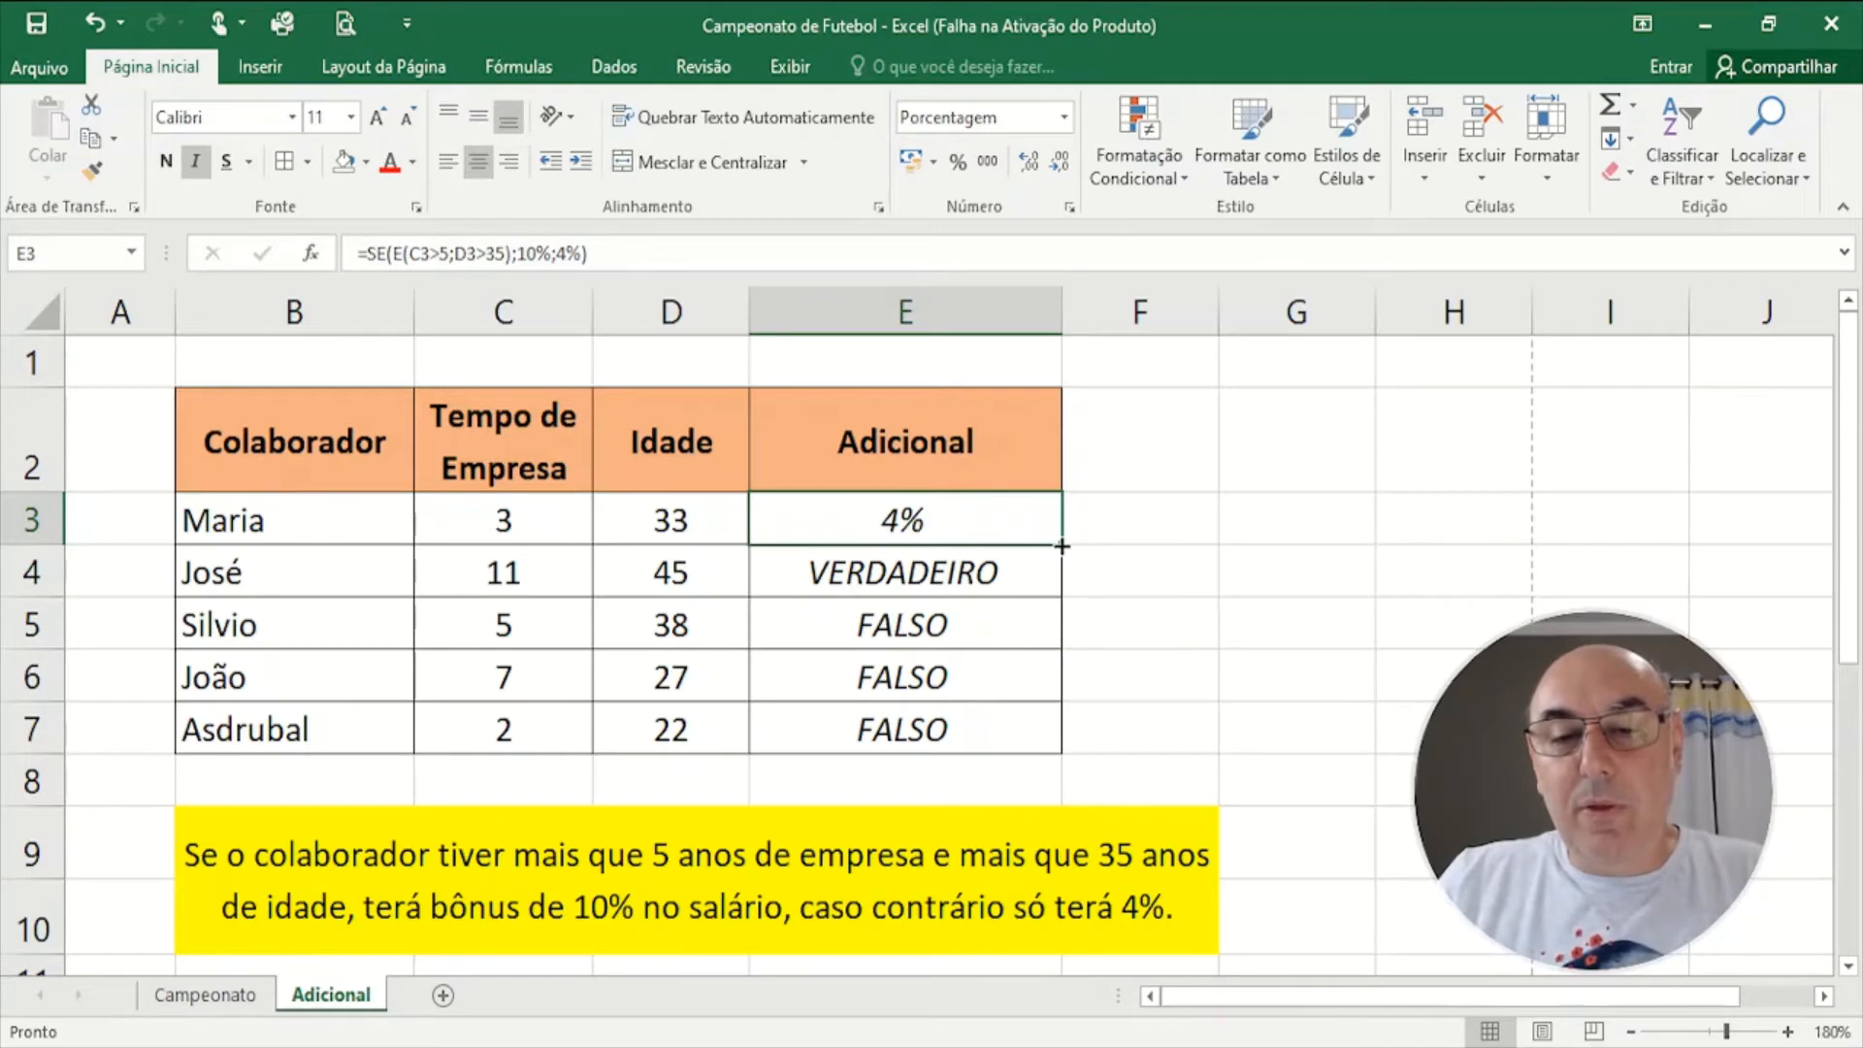
pyautogui.moveTo(1061, 546); pyautogui.dragTo(1030, 747)
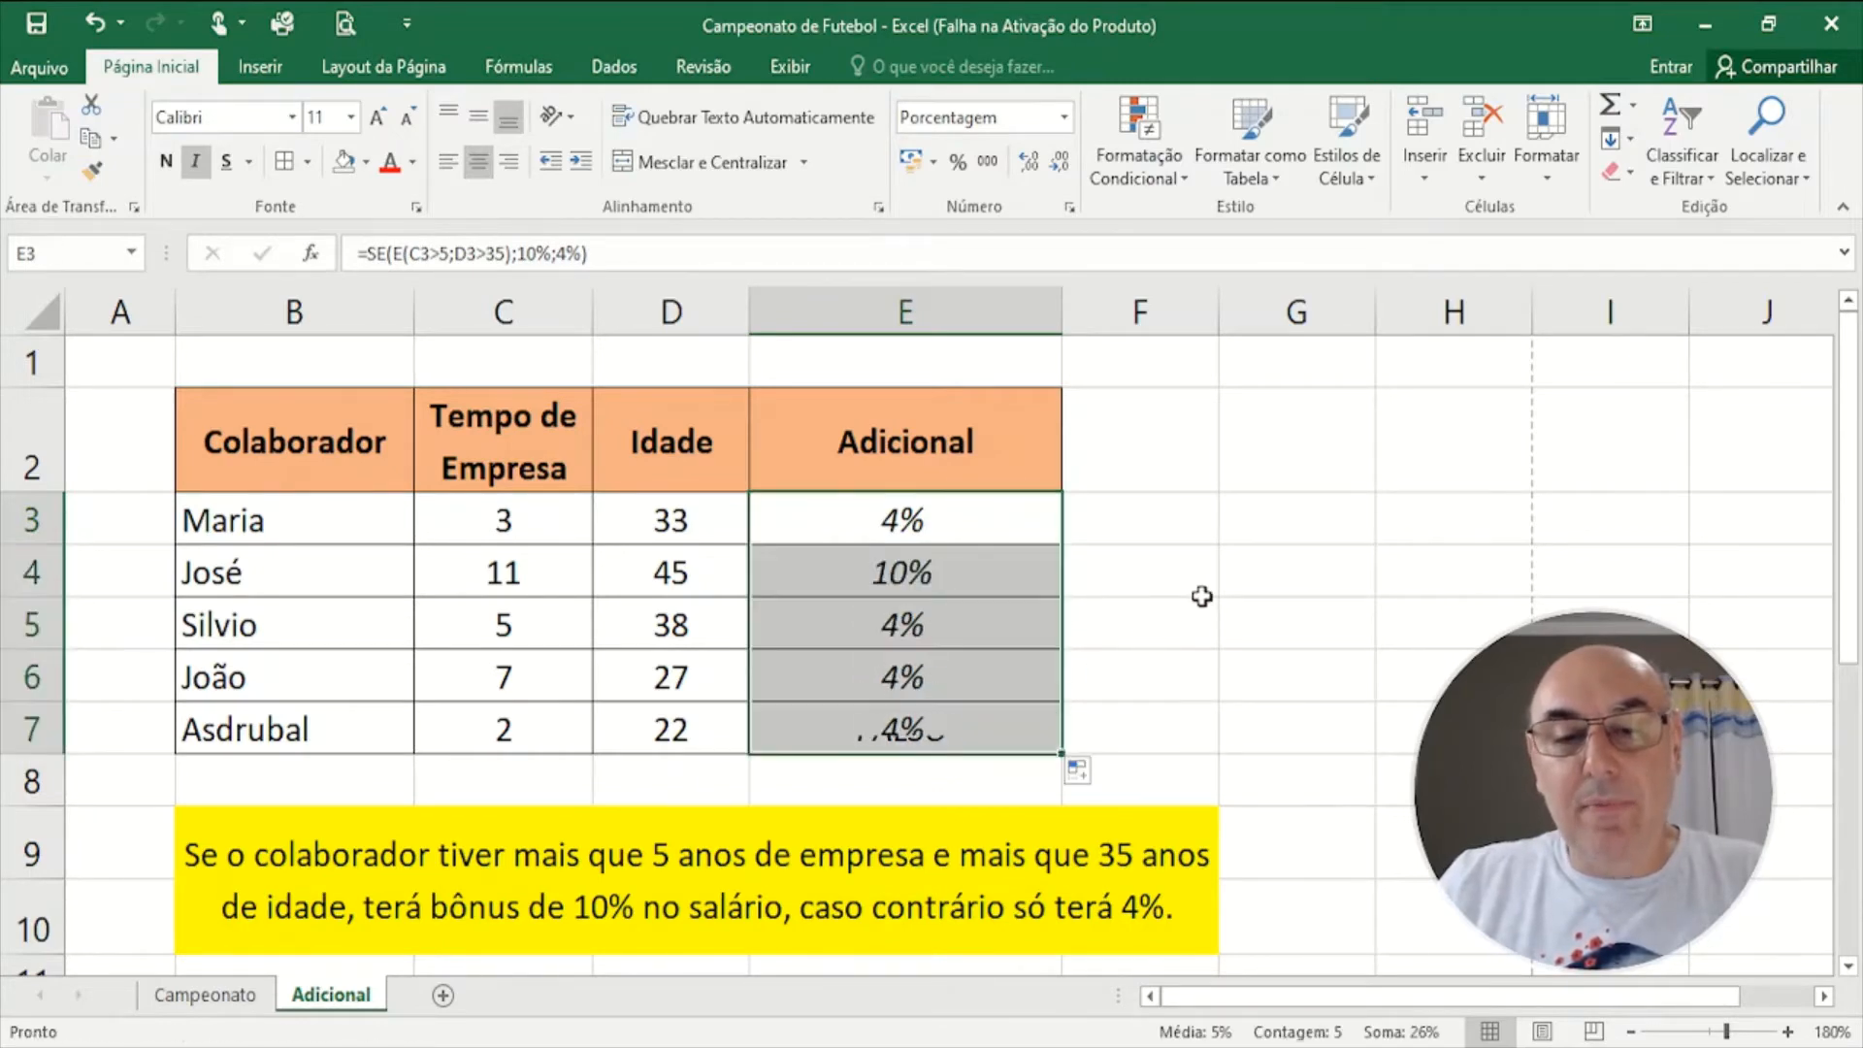
# - Replace the conjunction joining the company-time and age conditions in the yellow rule note (B9) with "ou"
pyautogui.click(1203, 591)
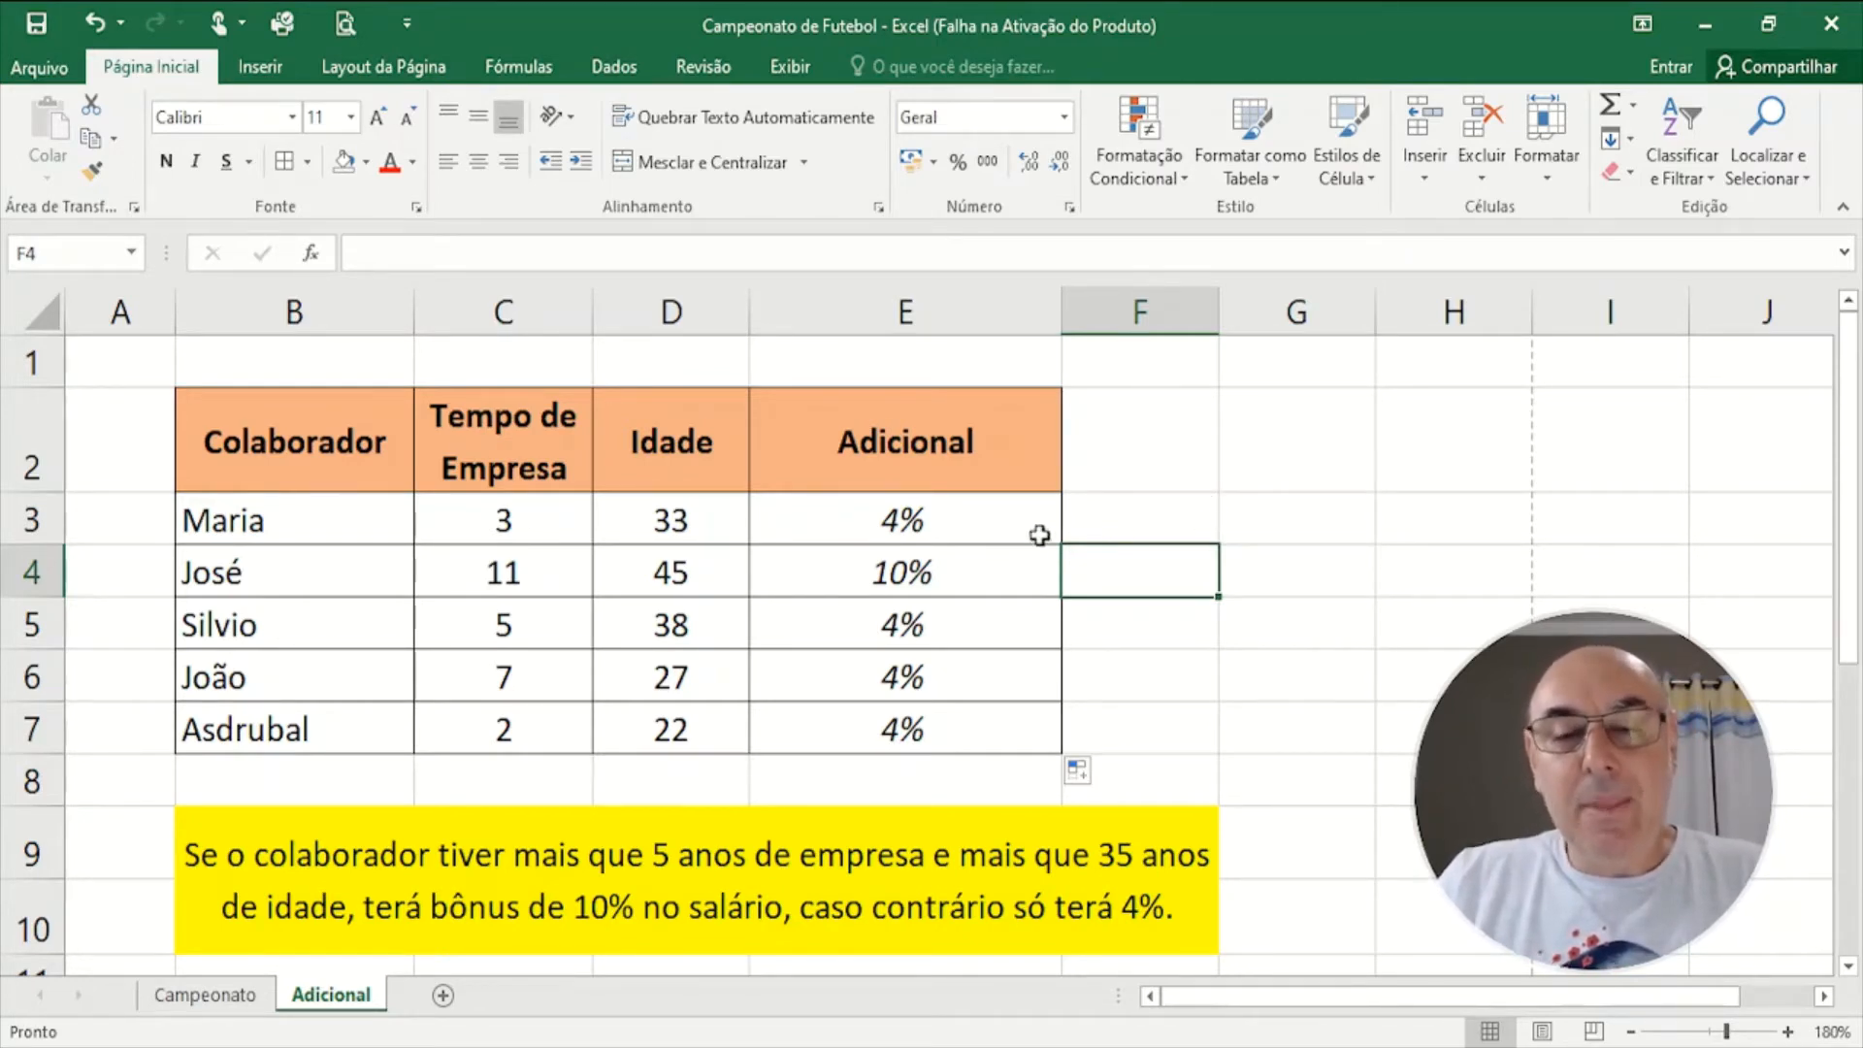
pyautogui.click(954, 860)
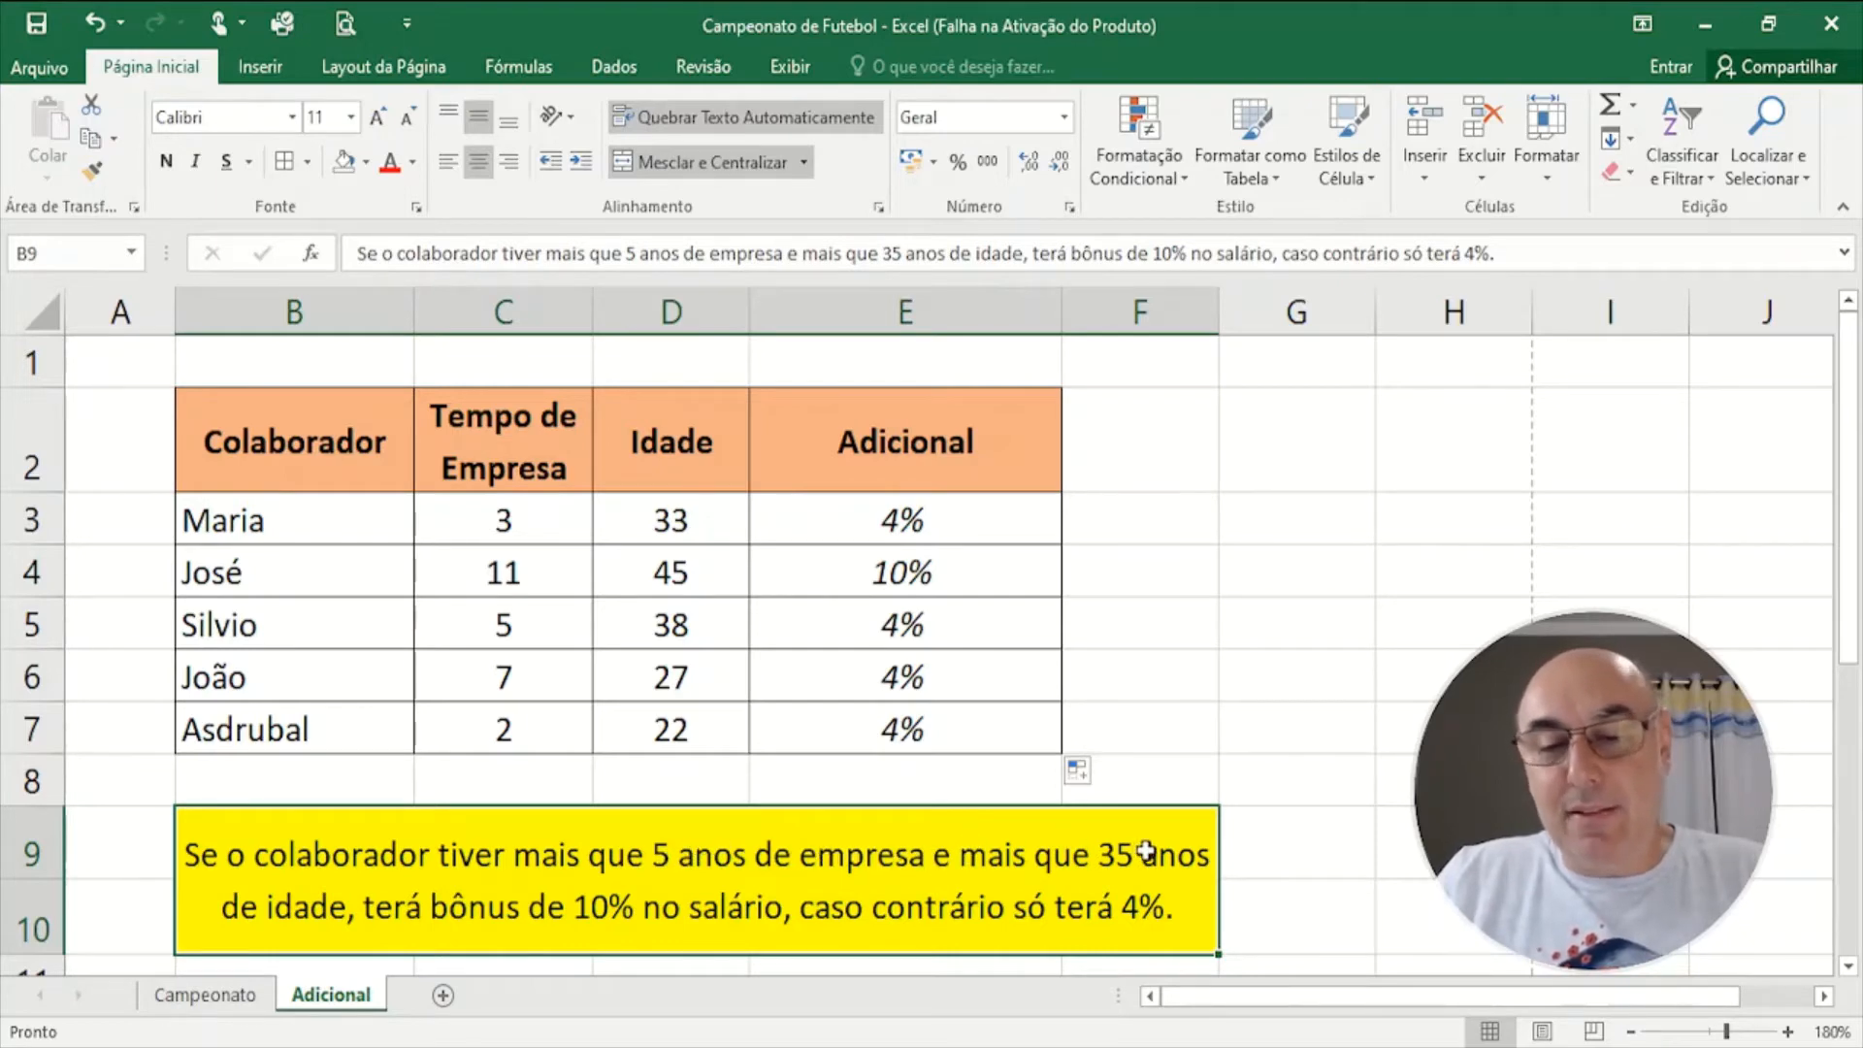
pyautogui.doubleClick(934, 856)
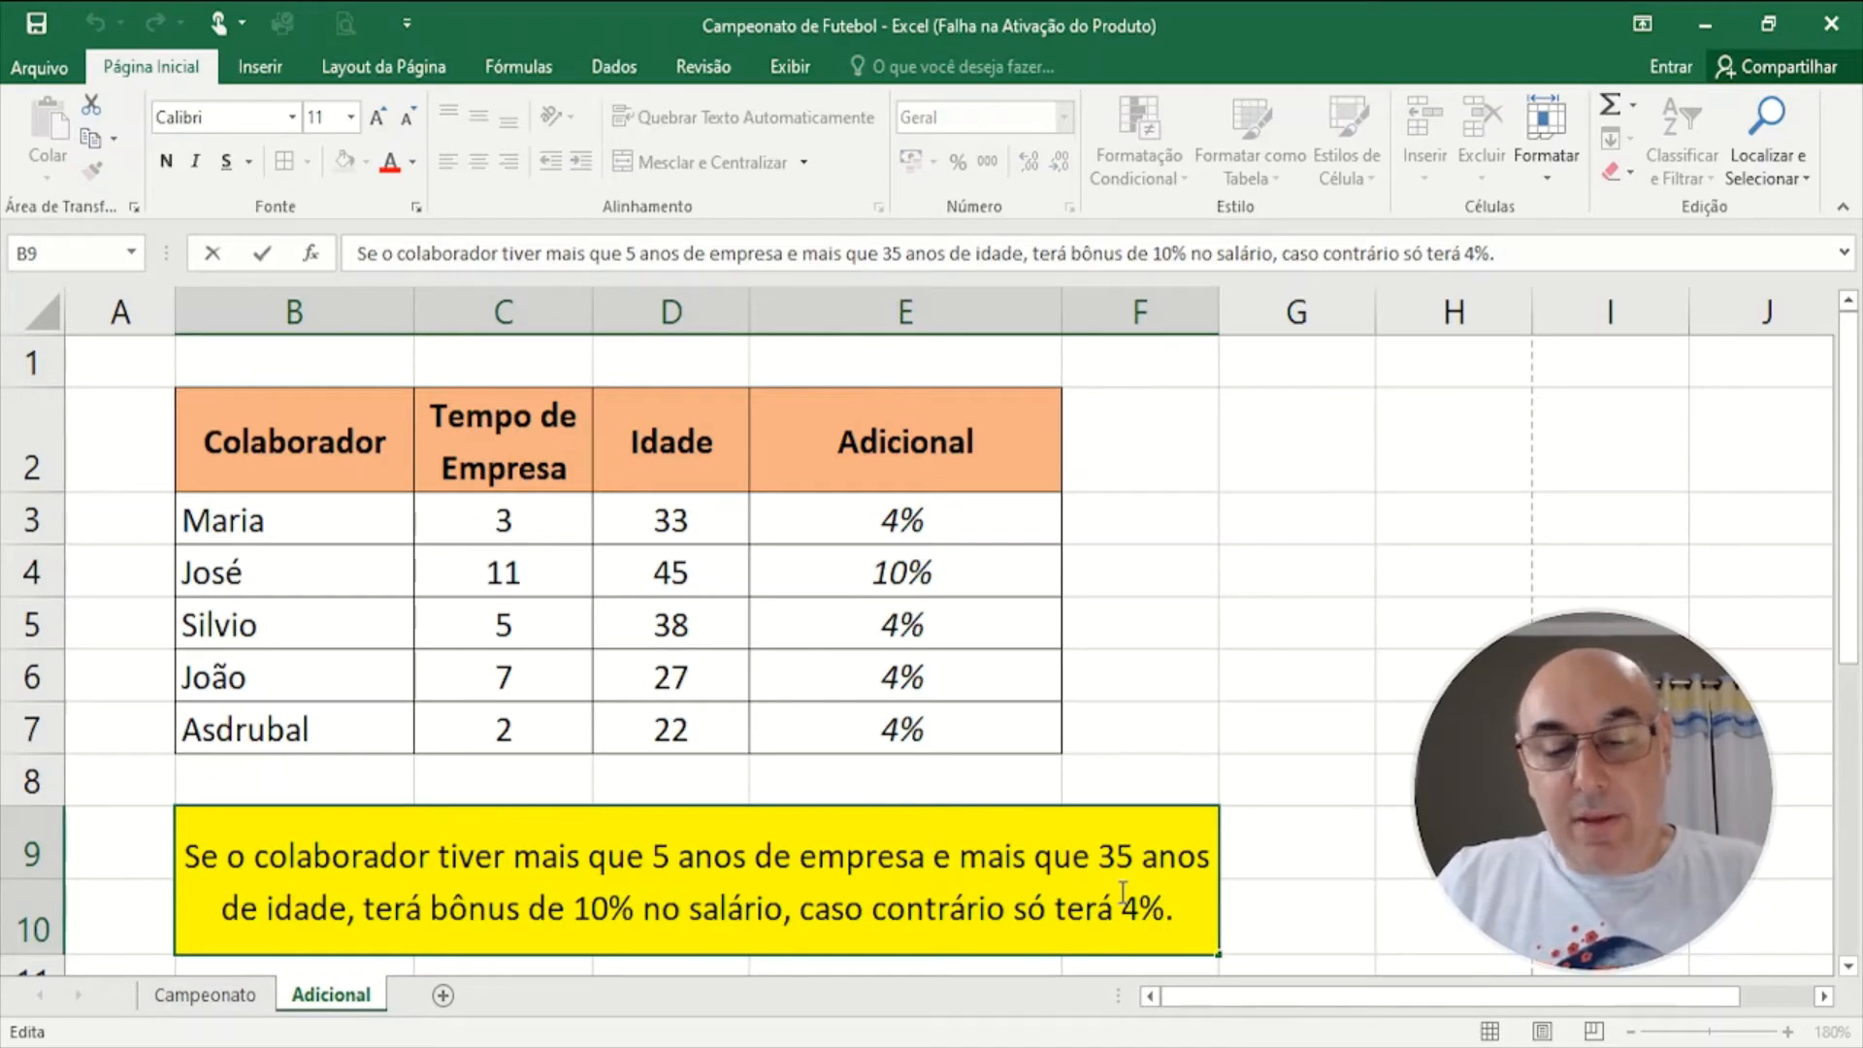
pyautogui.write('ou')
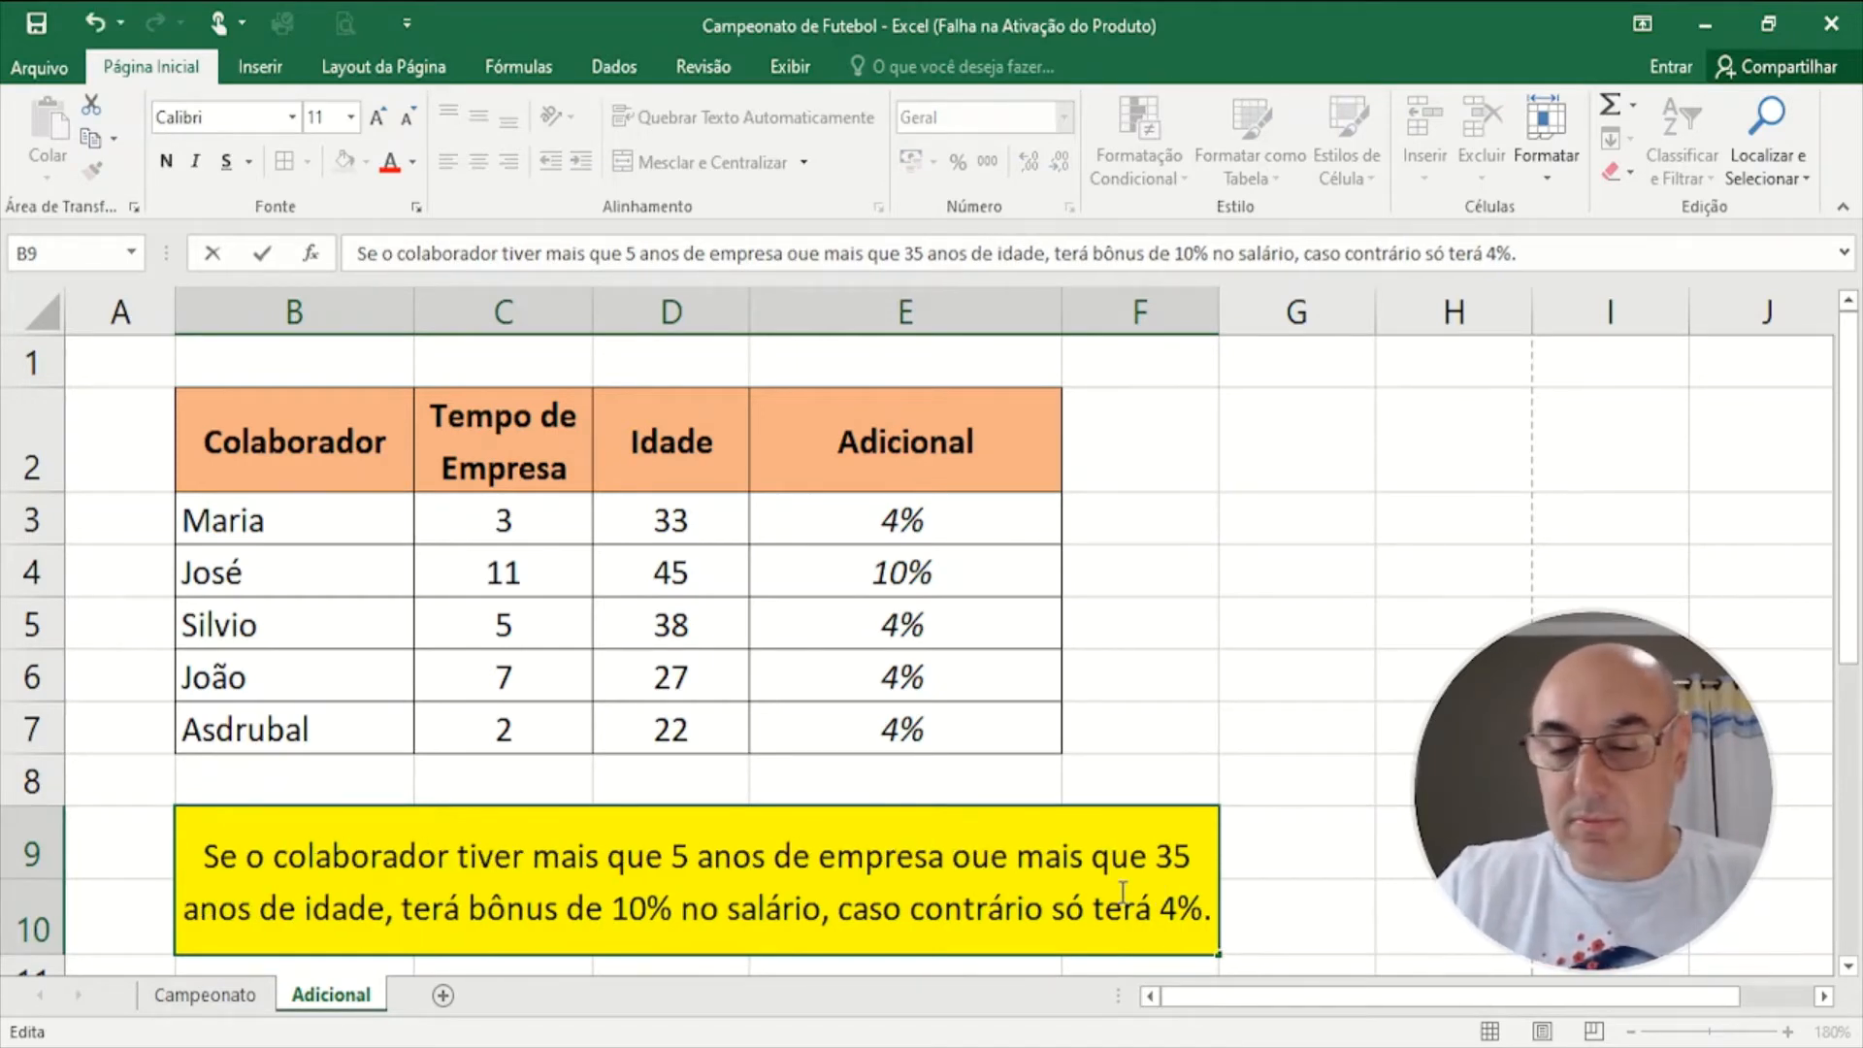
pyautogui.press('Delete')
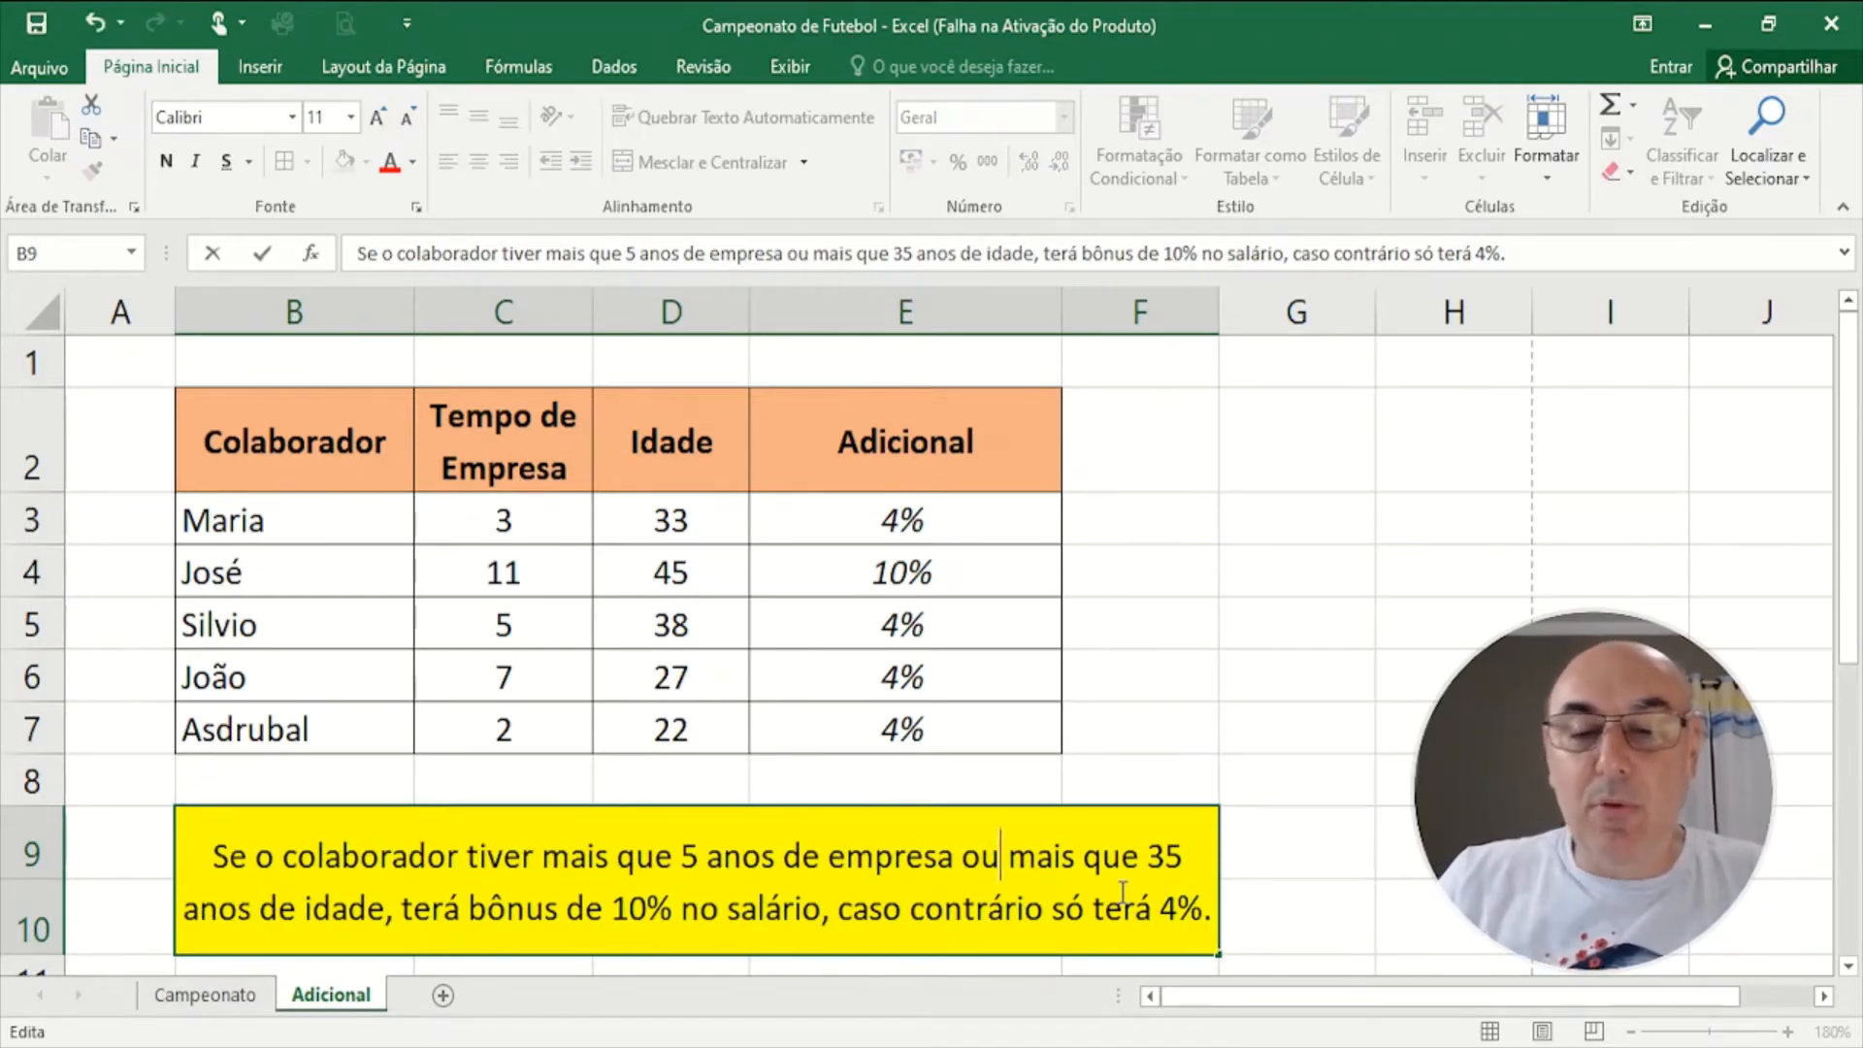
pyautogui.click(1297, 535)
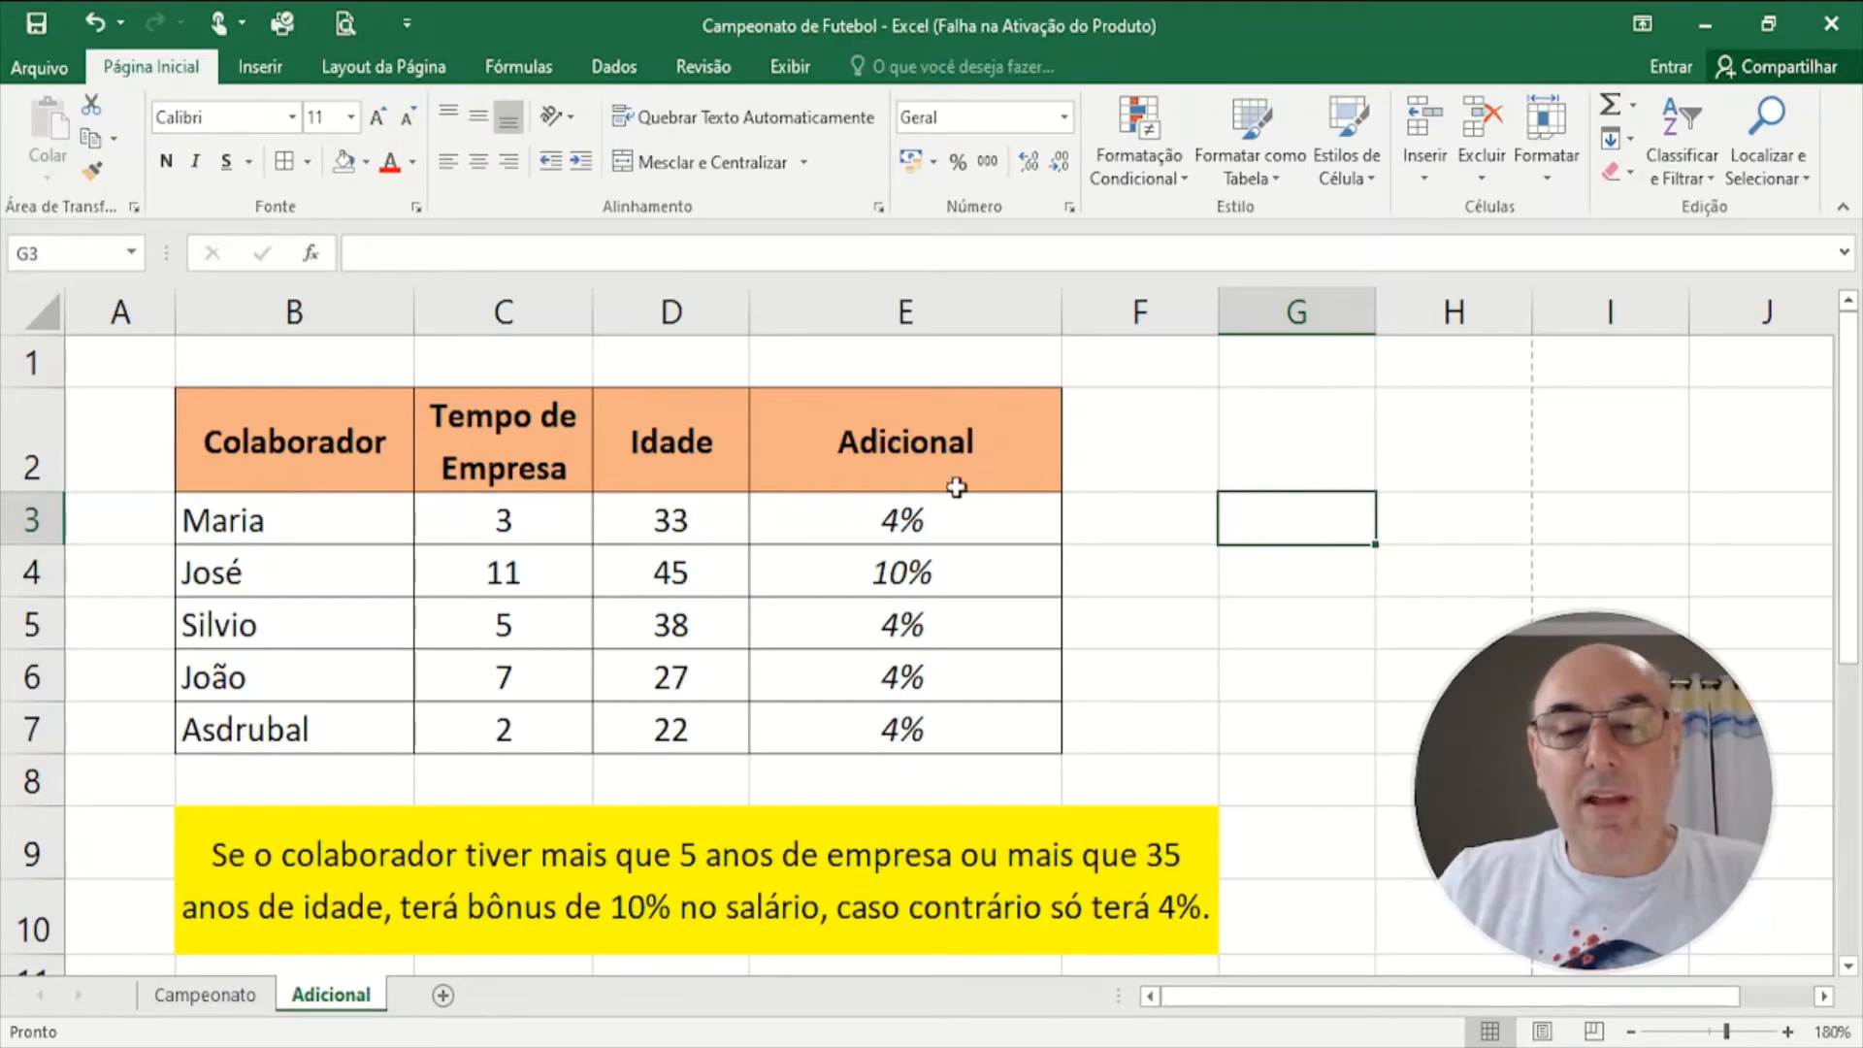
# - Replace the E function inside the E3 formula with OU: =SE(OU(C3>5;D3>35);10%;4%)
pyautogui.doubleClick(902, 522)
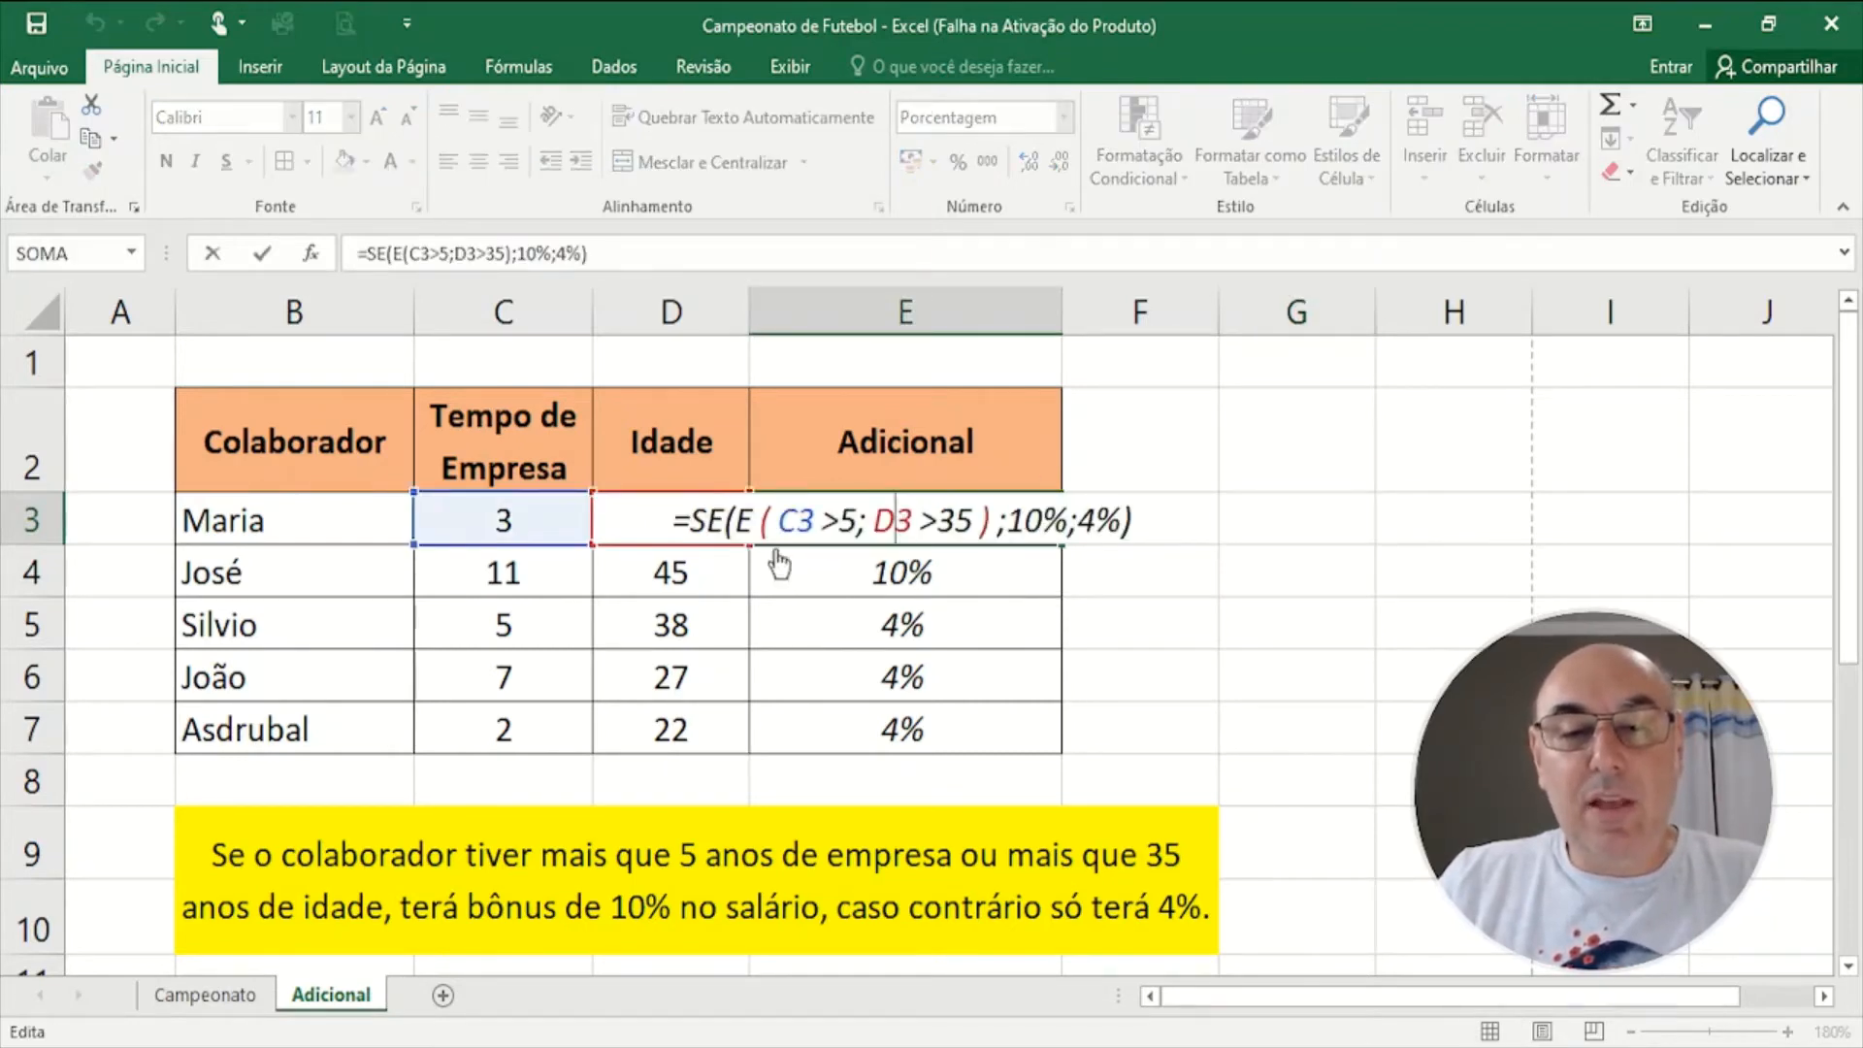
pyautogui.doubleClick(741, 524)
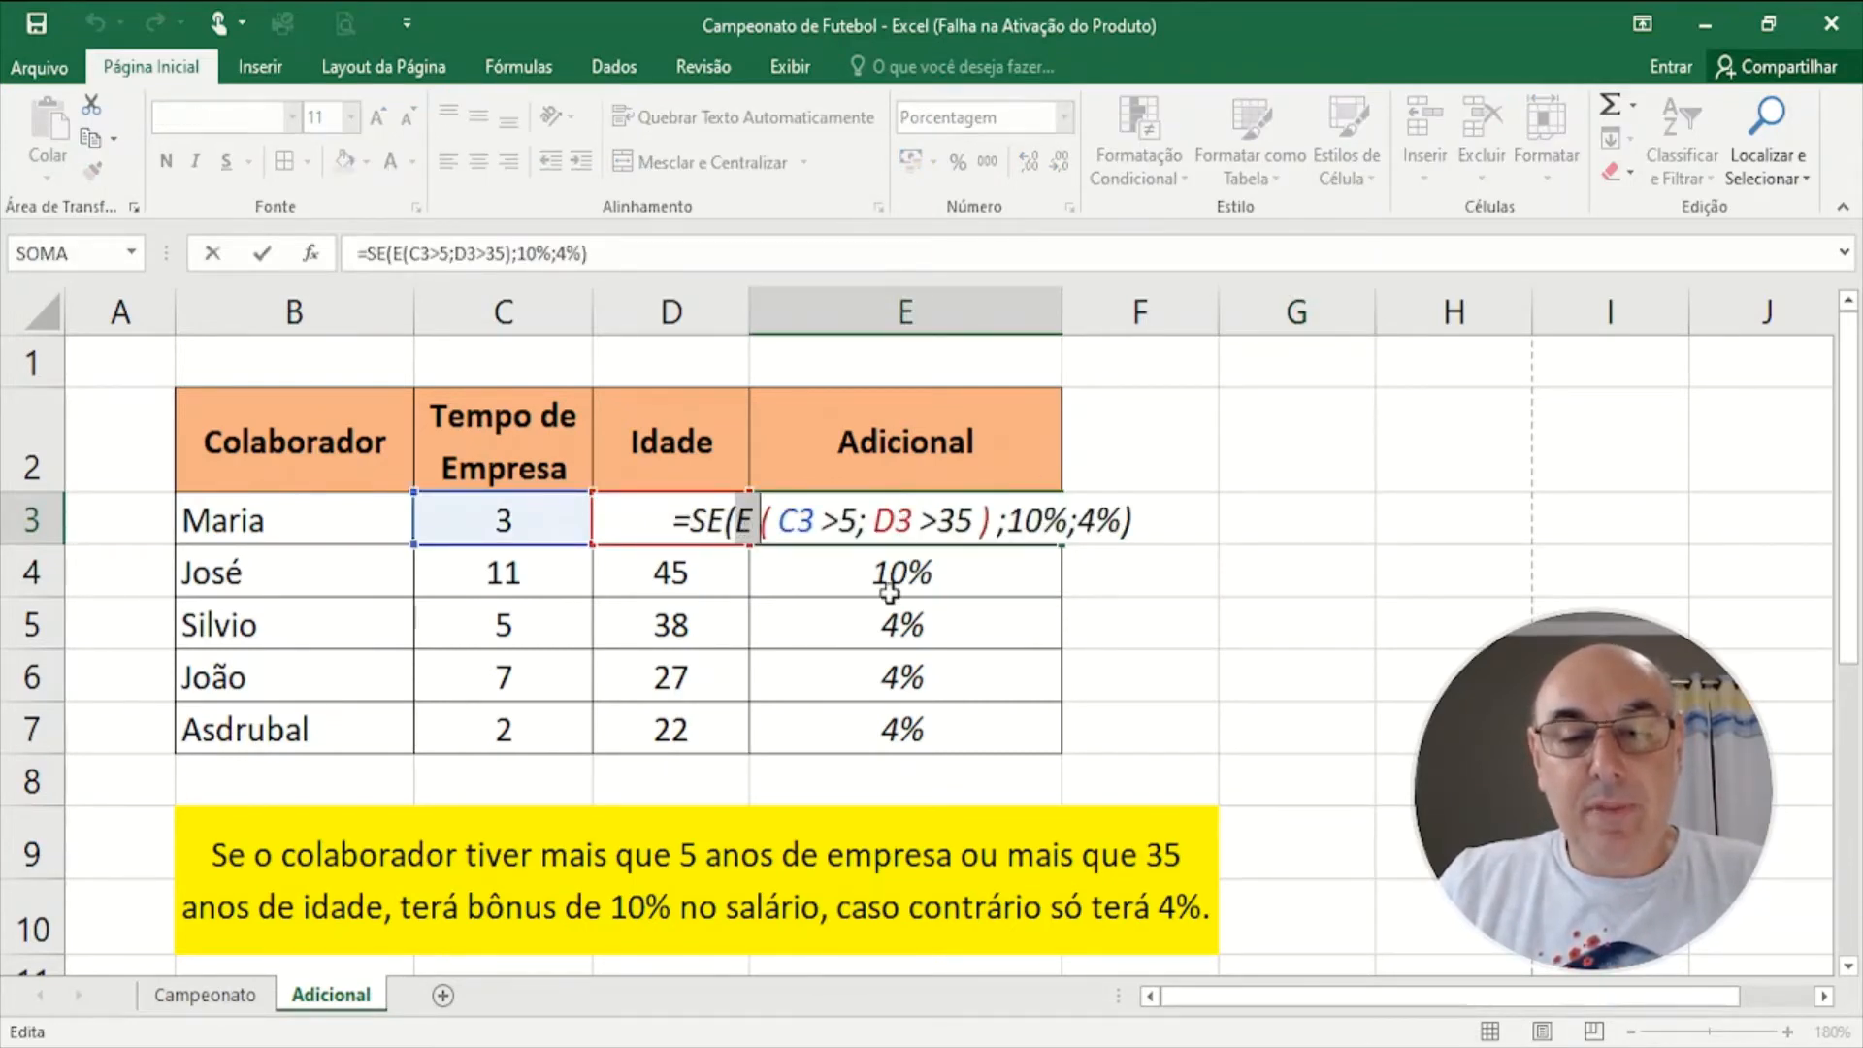
pyautogui.write('ou')
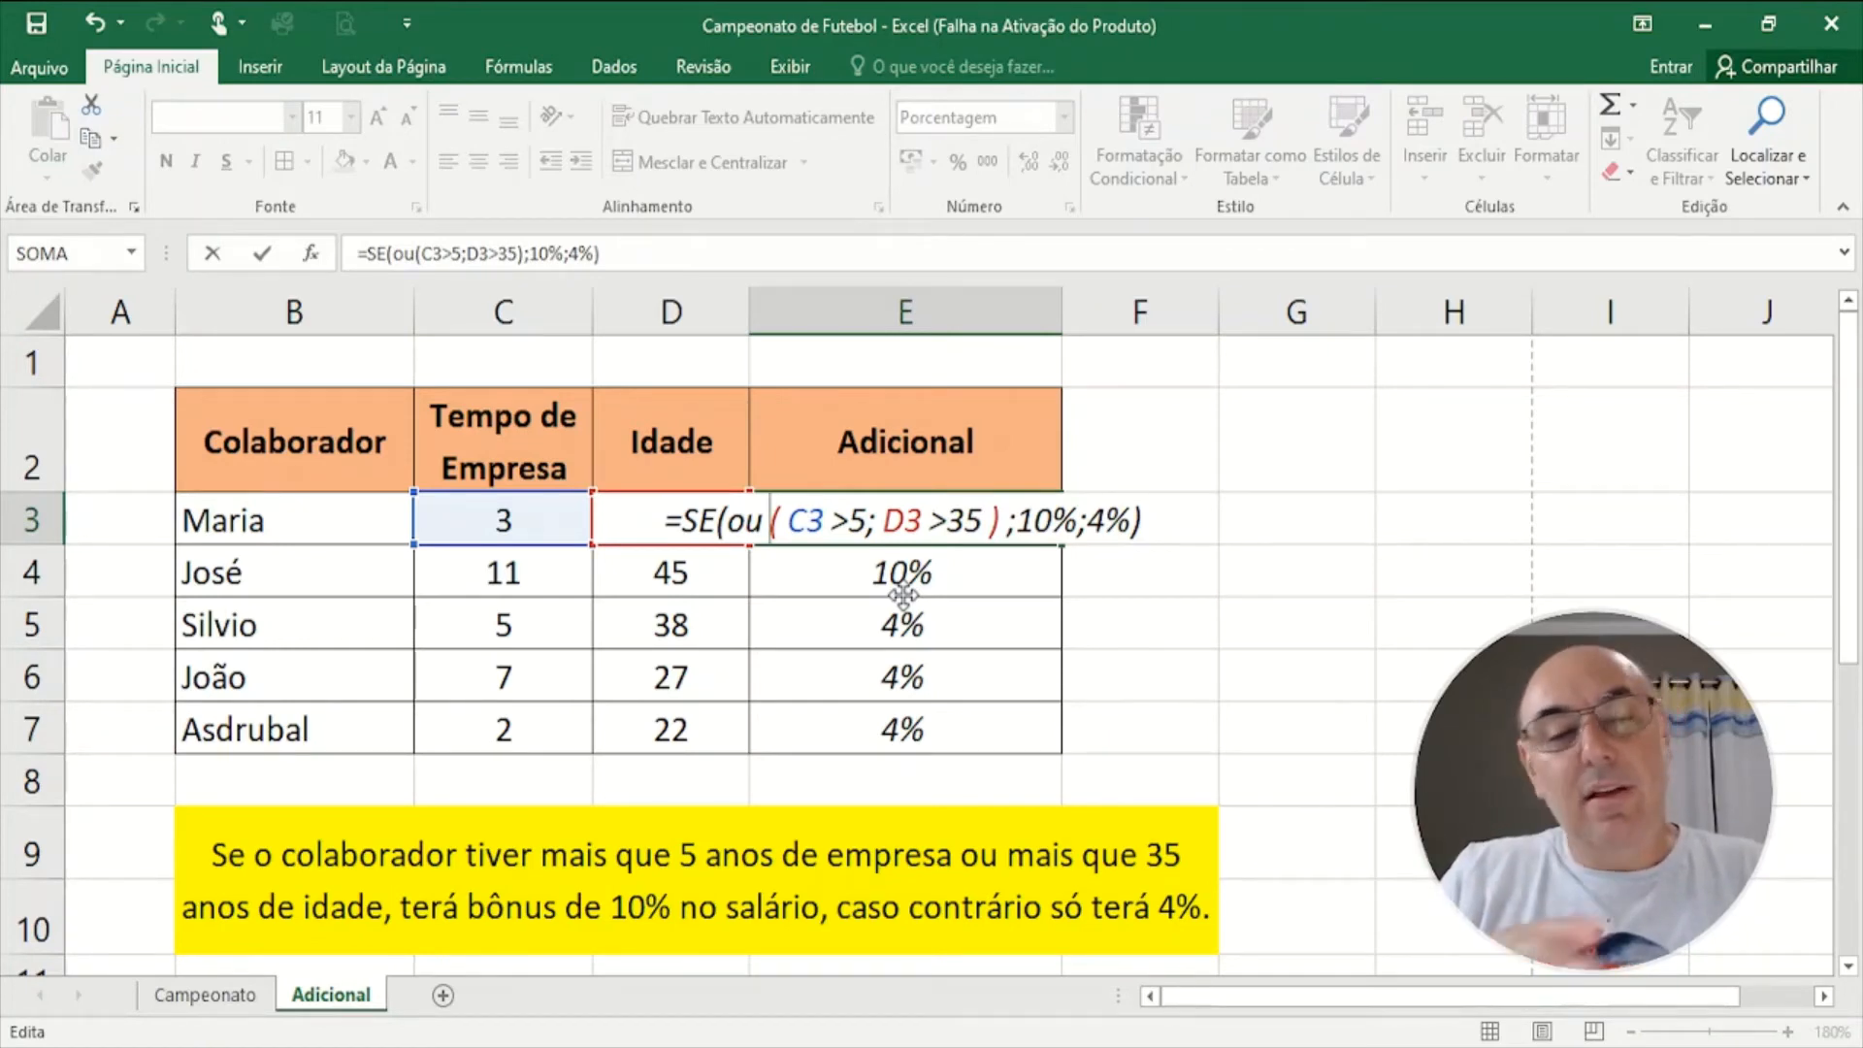
pyautogui.press('Return')
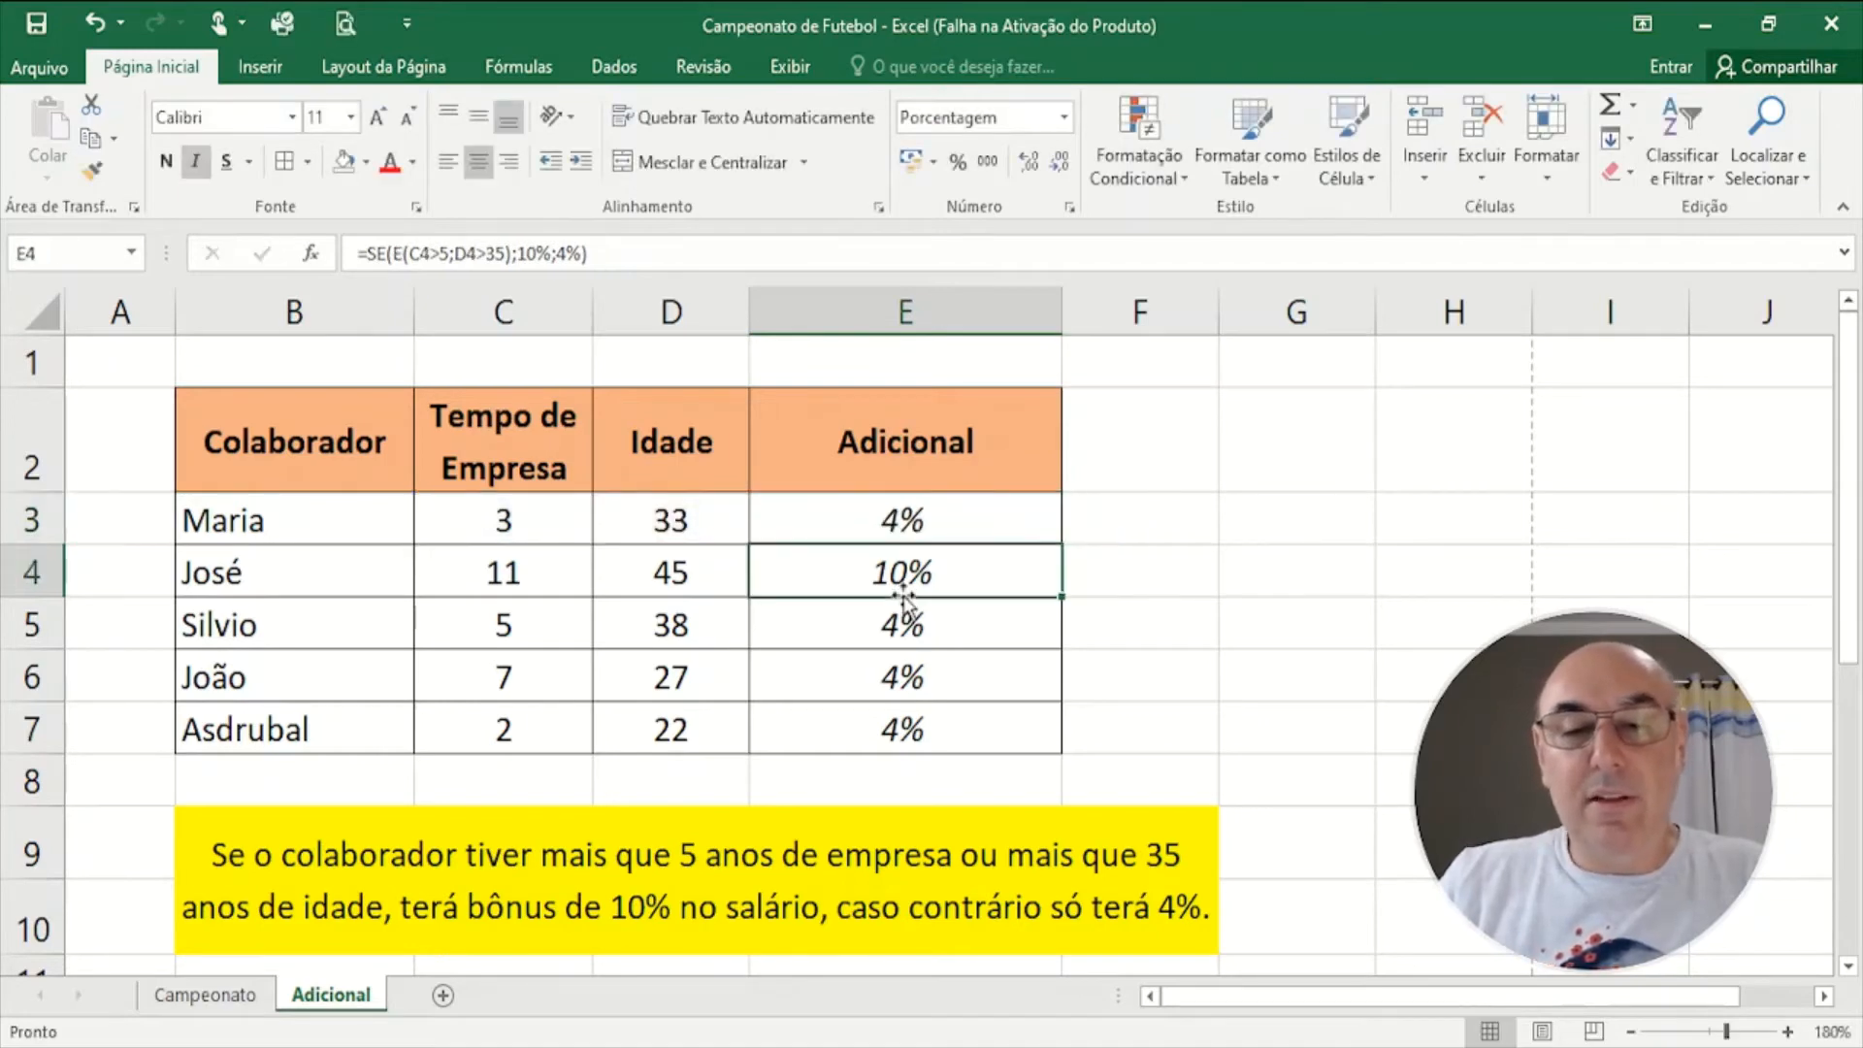
# - Fill the updated SE and OU formula from E3 down through E7
pyautogui.click(892, 524)
pyautogui.moveTo(1063, 550); pyautogui.dragTo(1060, 755)
pyautogui.click(1239, 553)
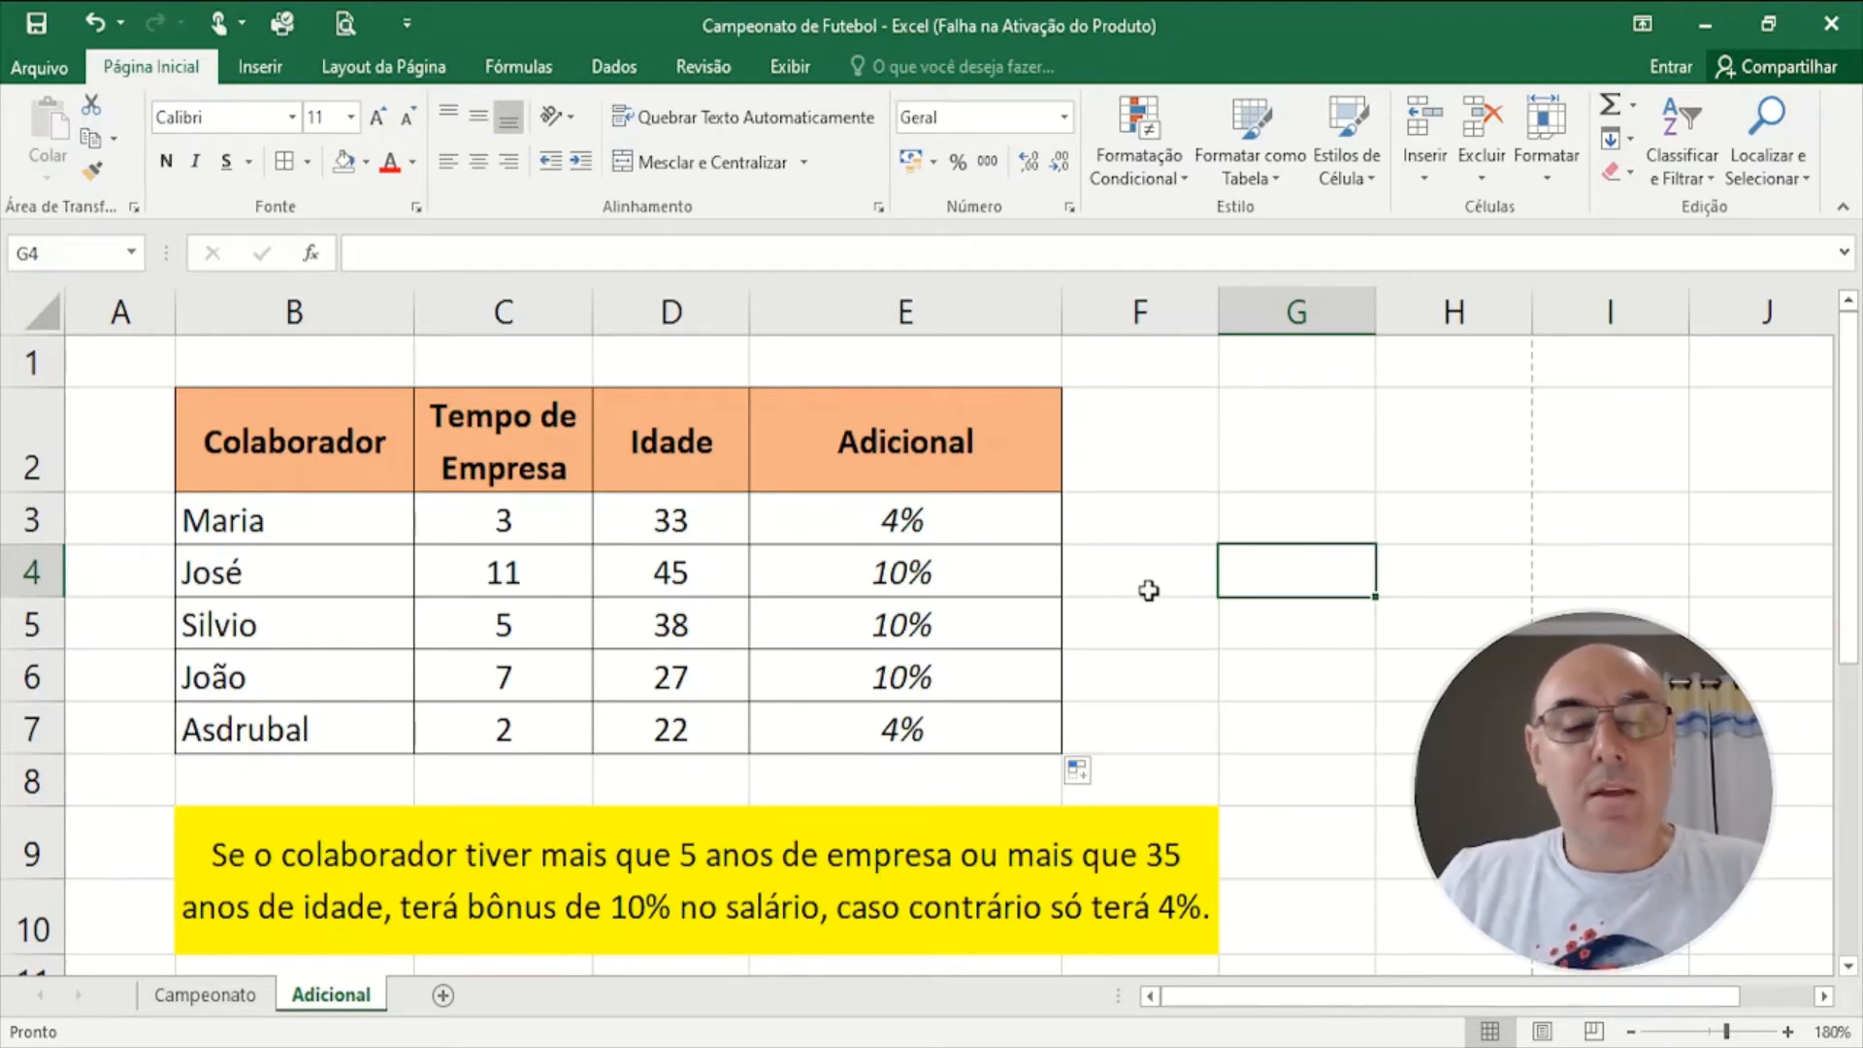
# - On the Campeonato sheet, start an E formula in F4 with the wins condition C4>=$I$3, using an absolute criterion reference
pyautogui.click(233, 1005)
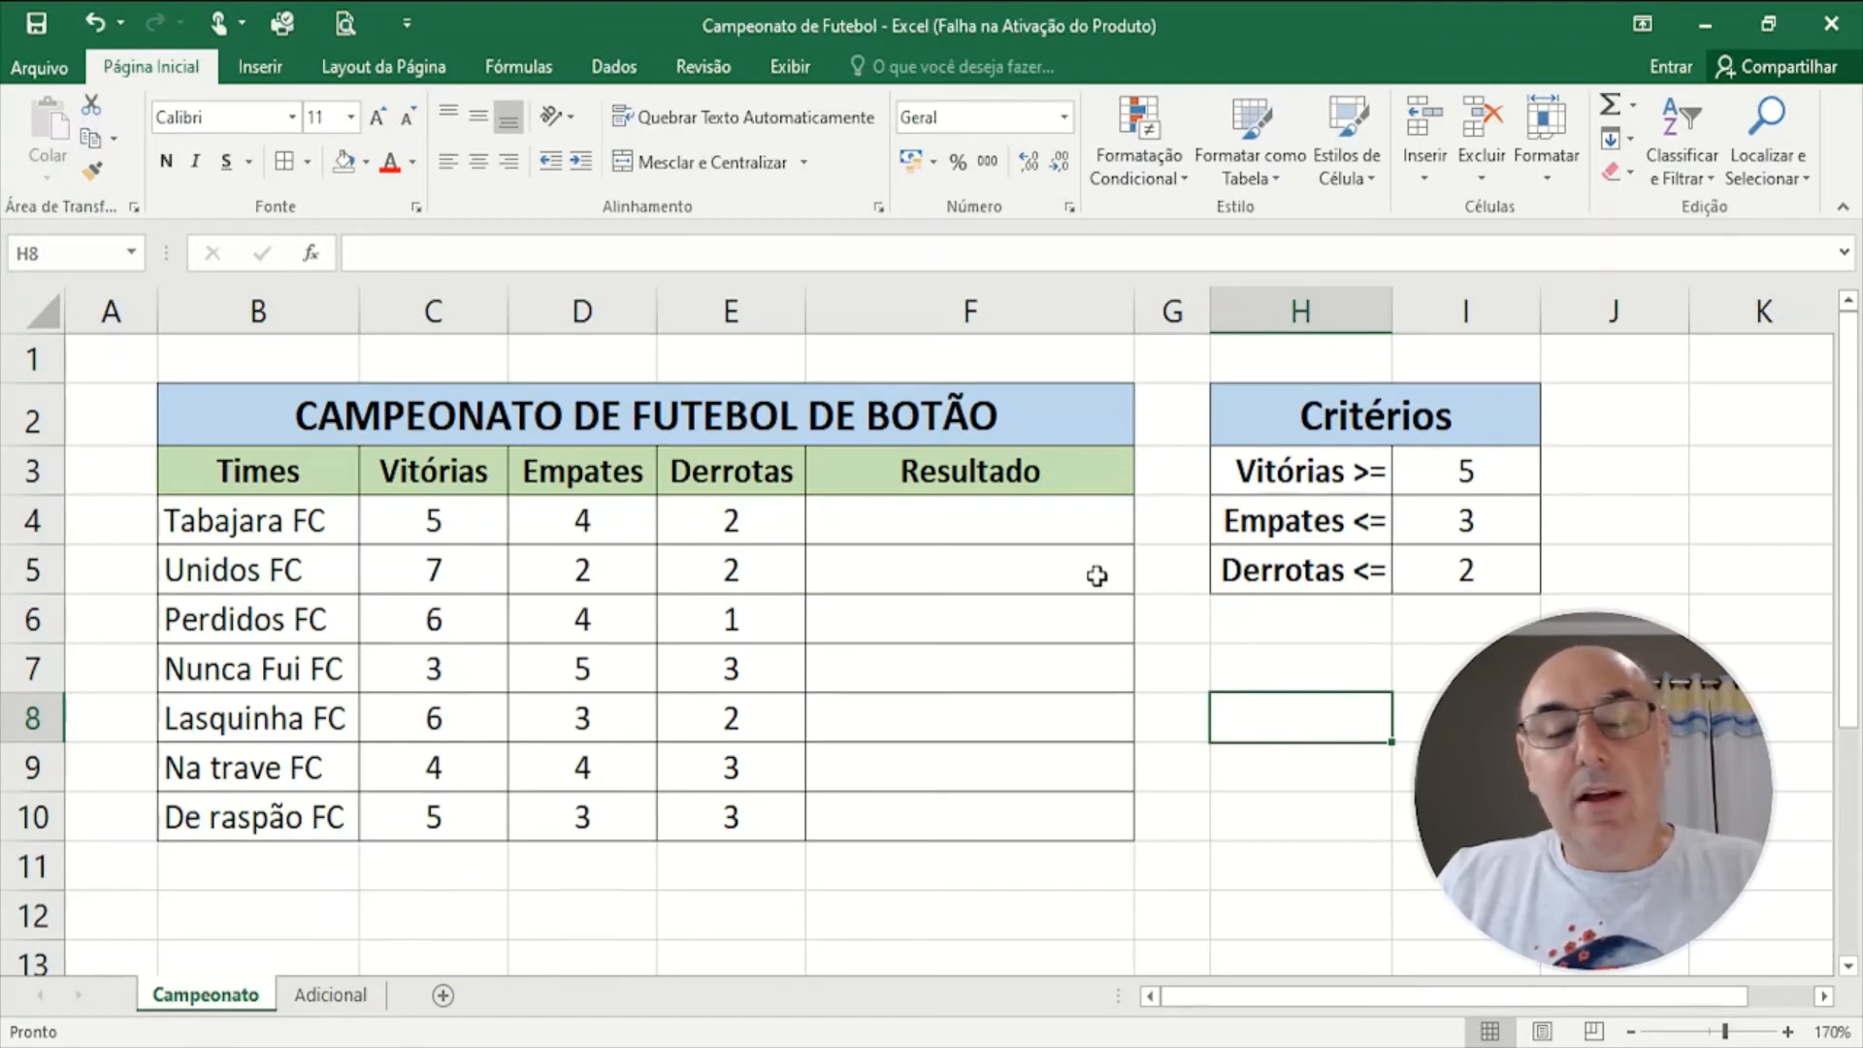
pyautogui.click(958, 530)
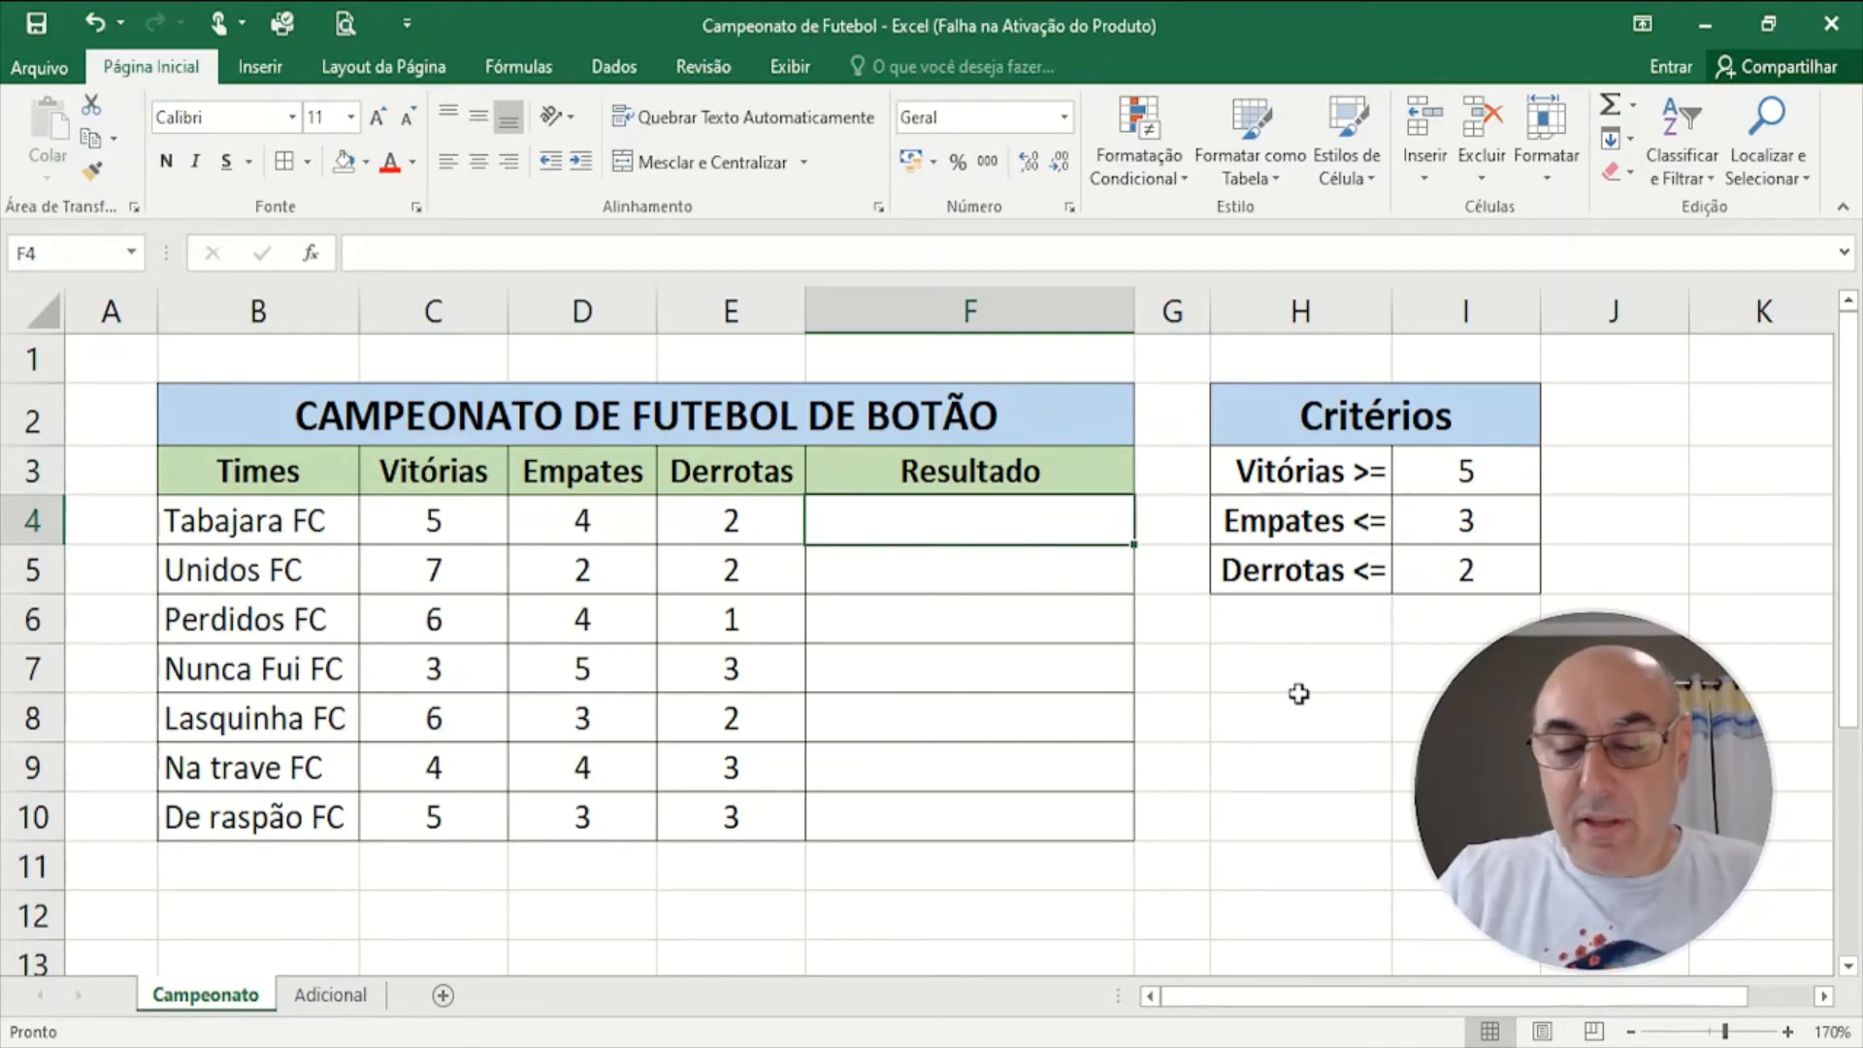
pyautogui.write('=')
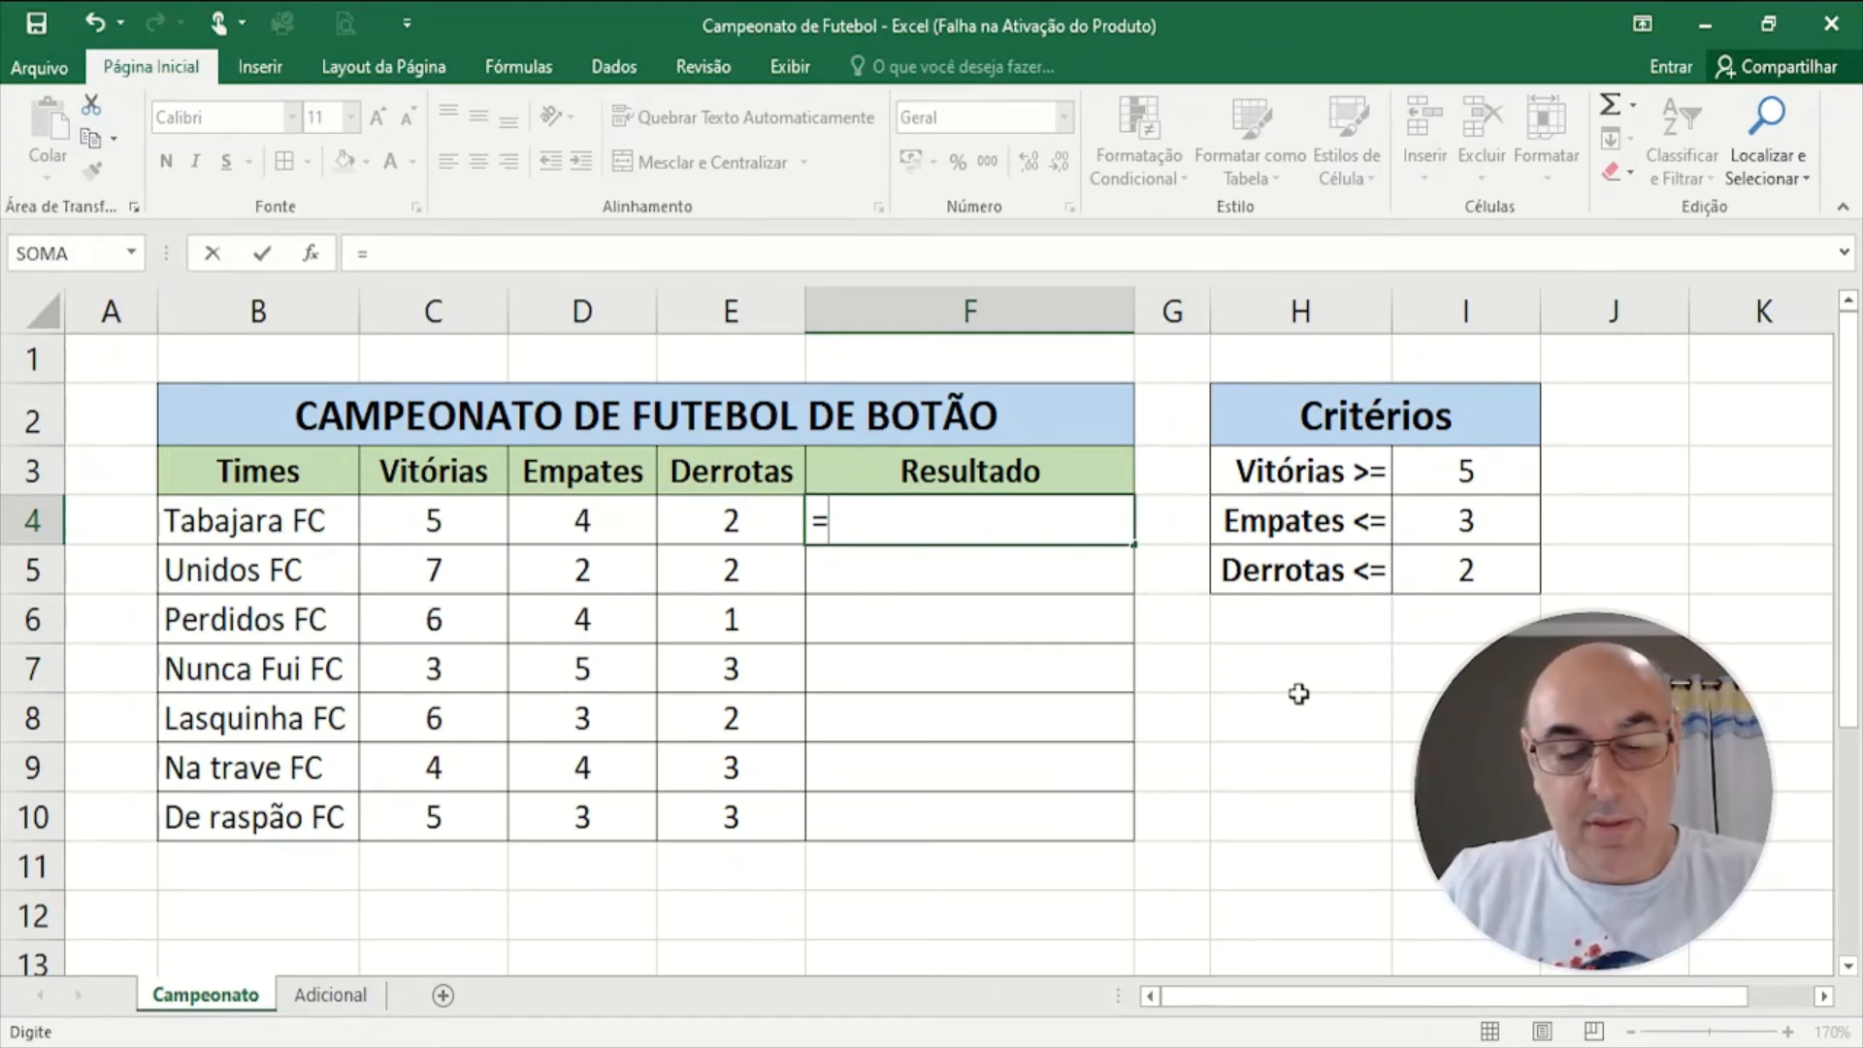
pyautogui.write('E(')
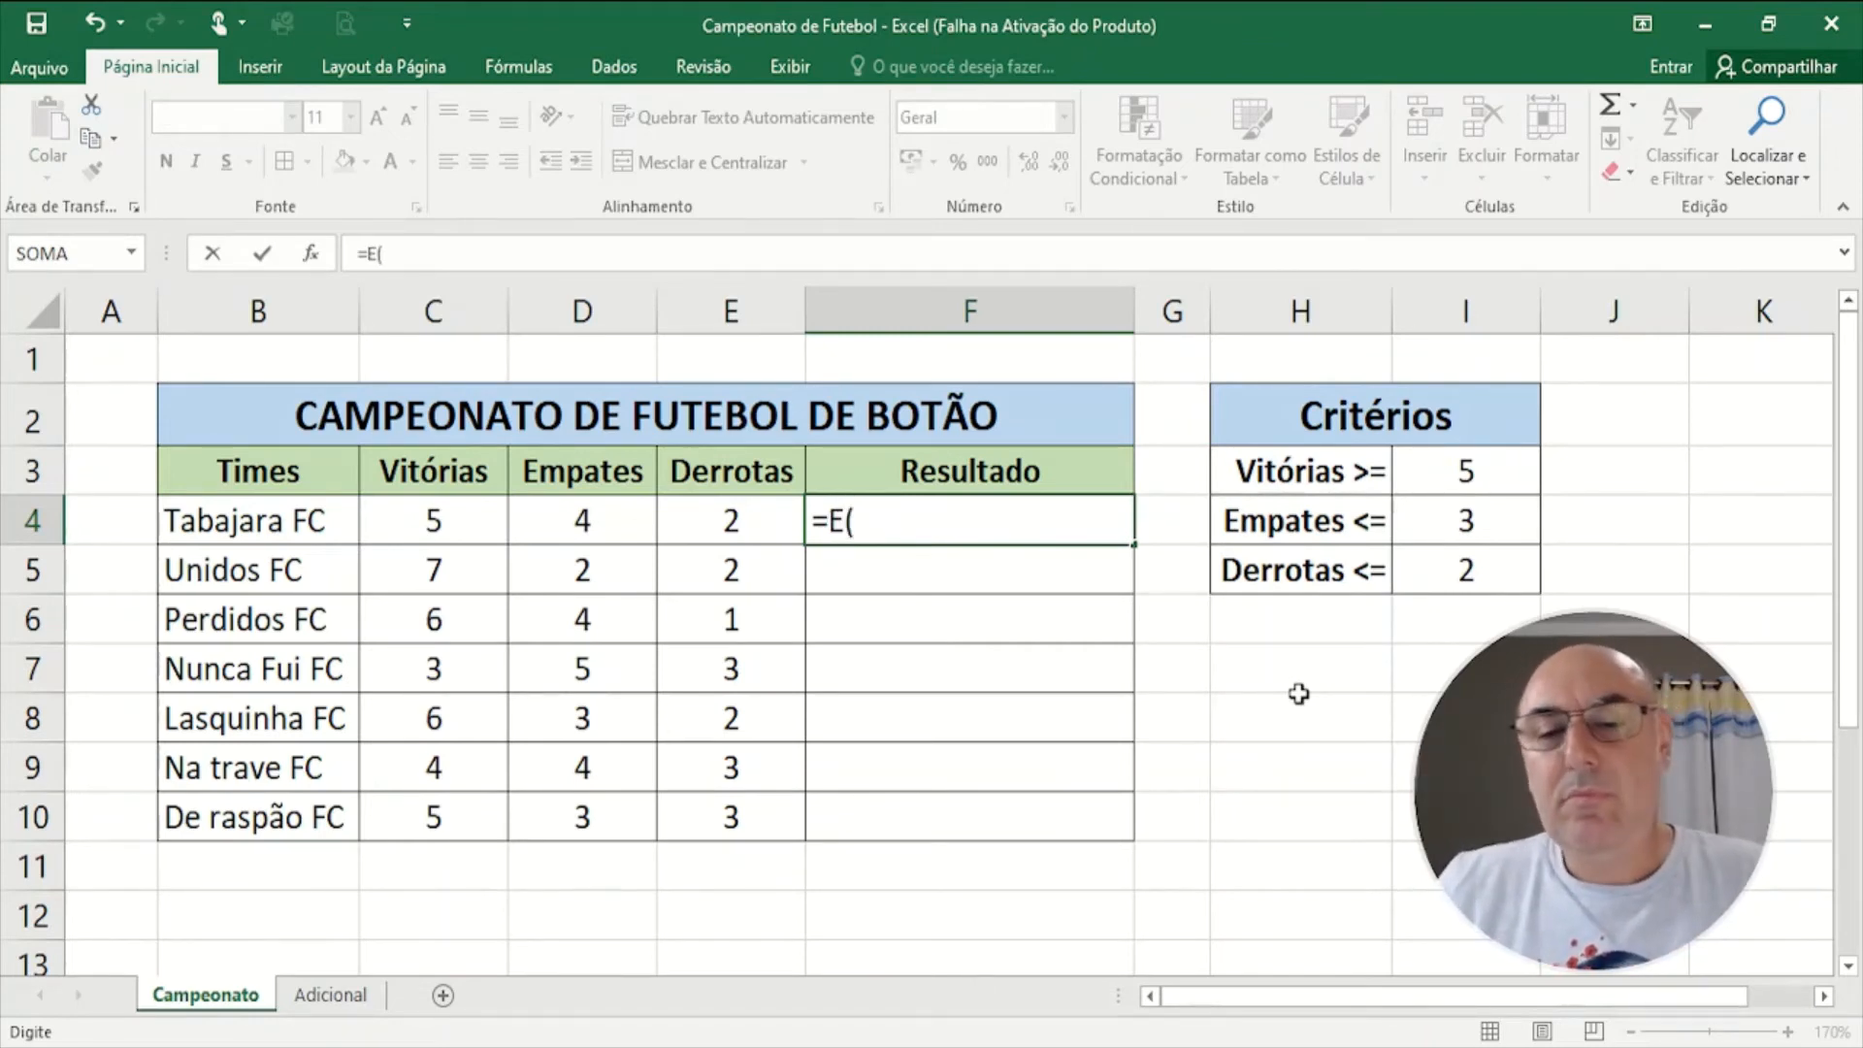
pyautogui.click(427, 507)
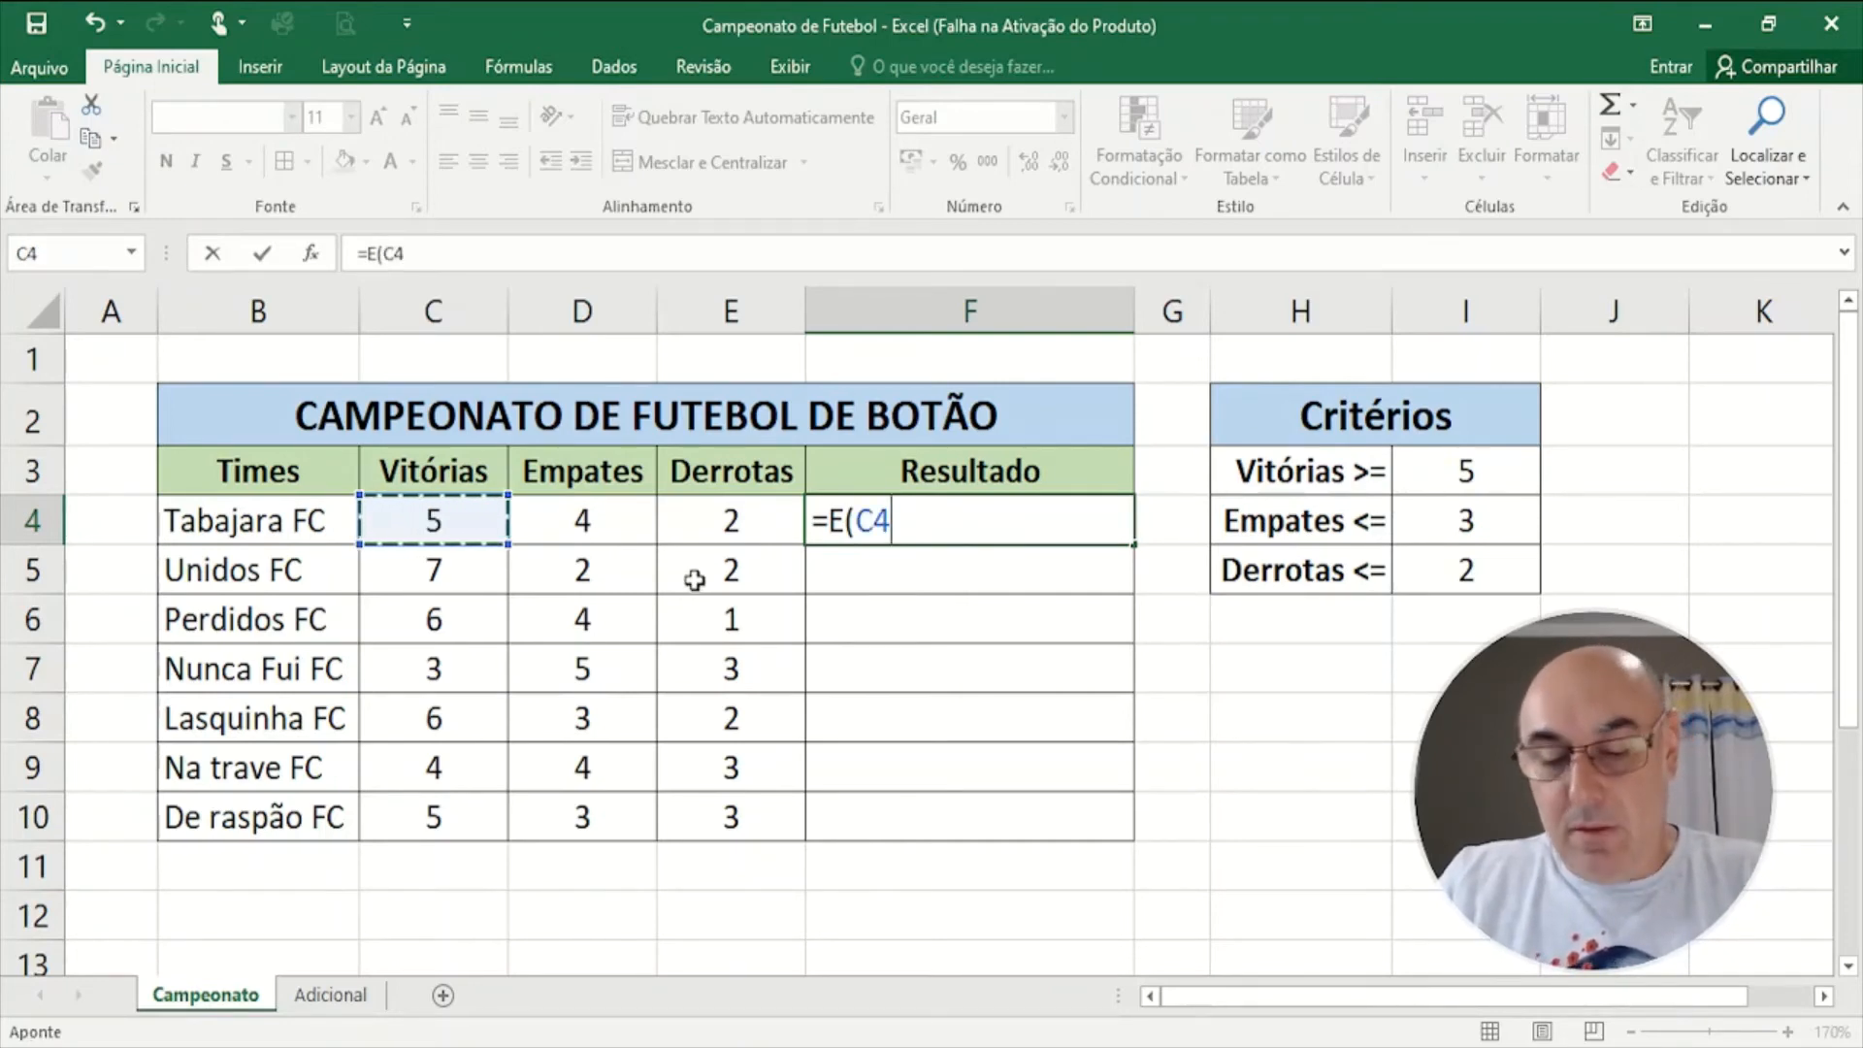
pyautogui.write('>=')
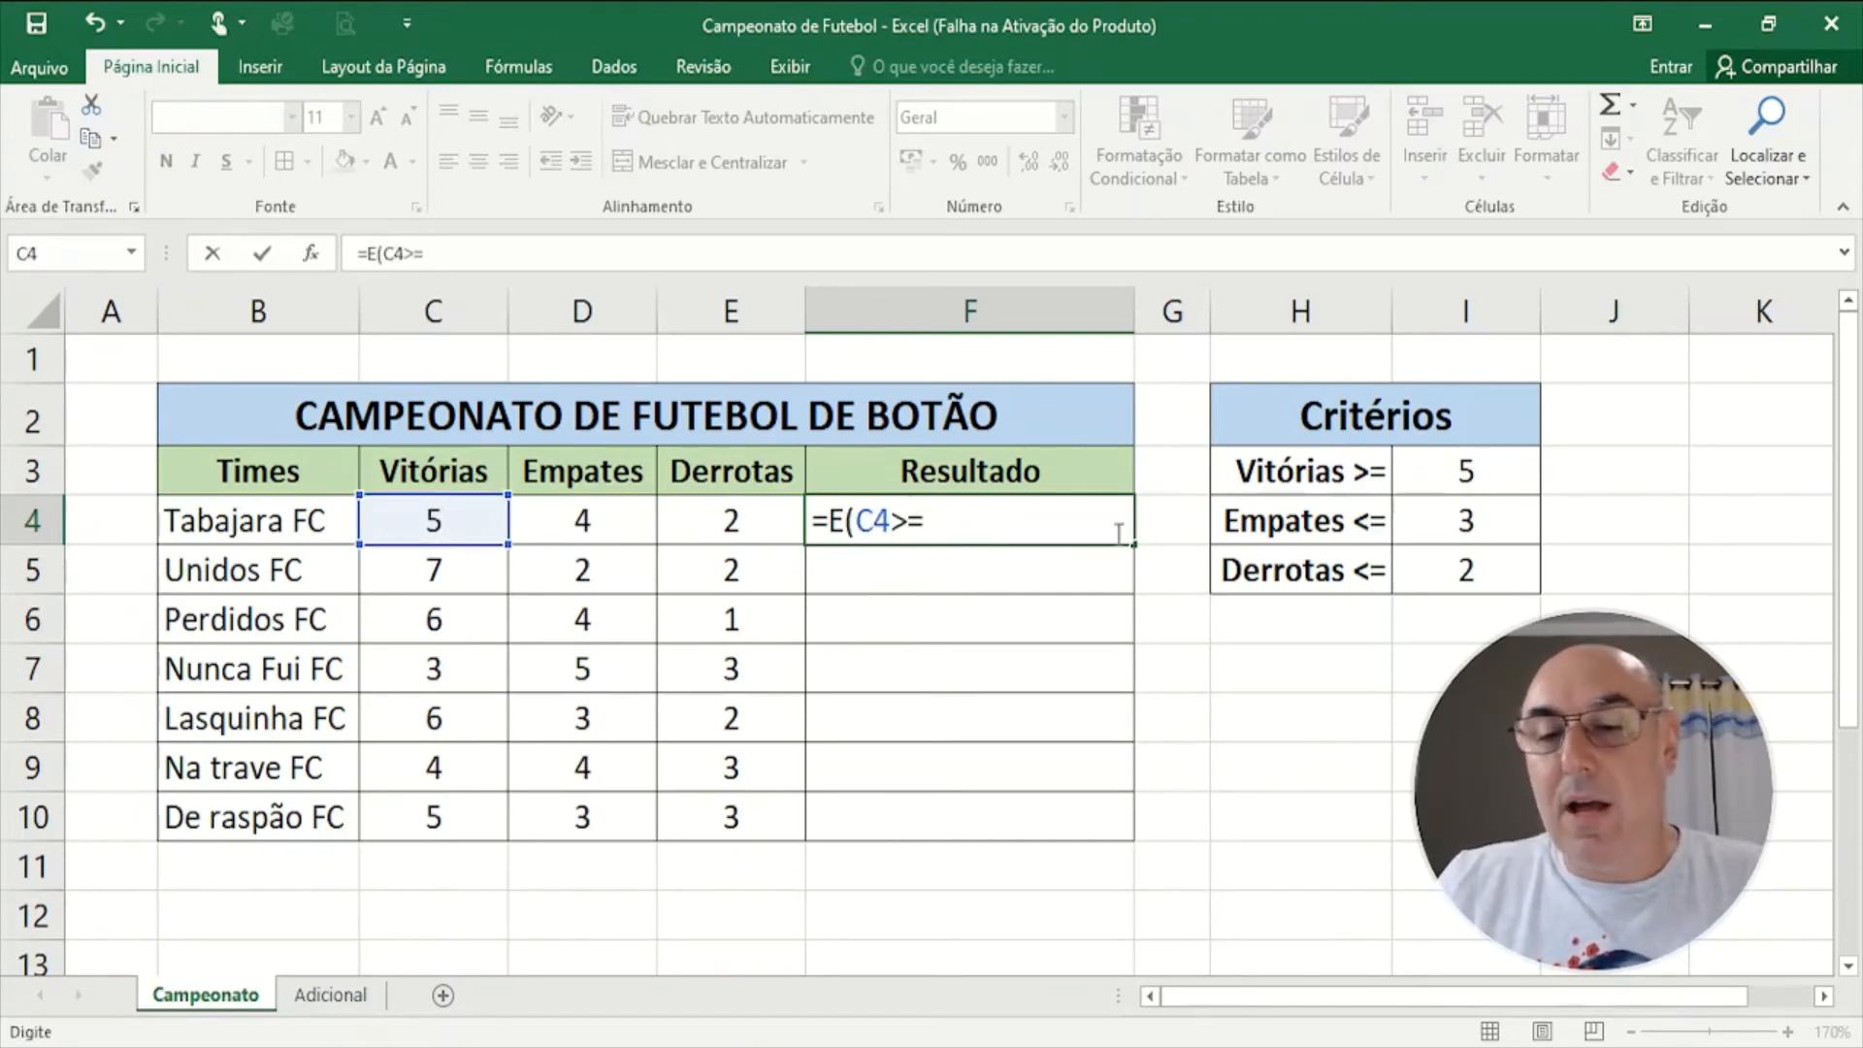
pyautogui.click(1462, 463)
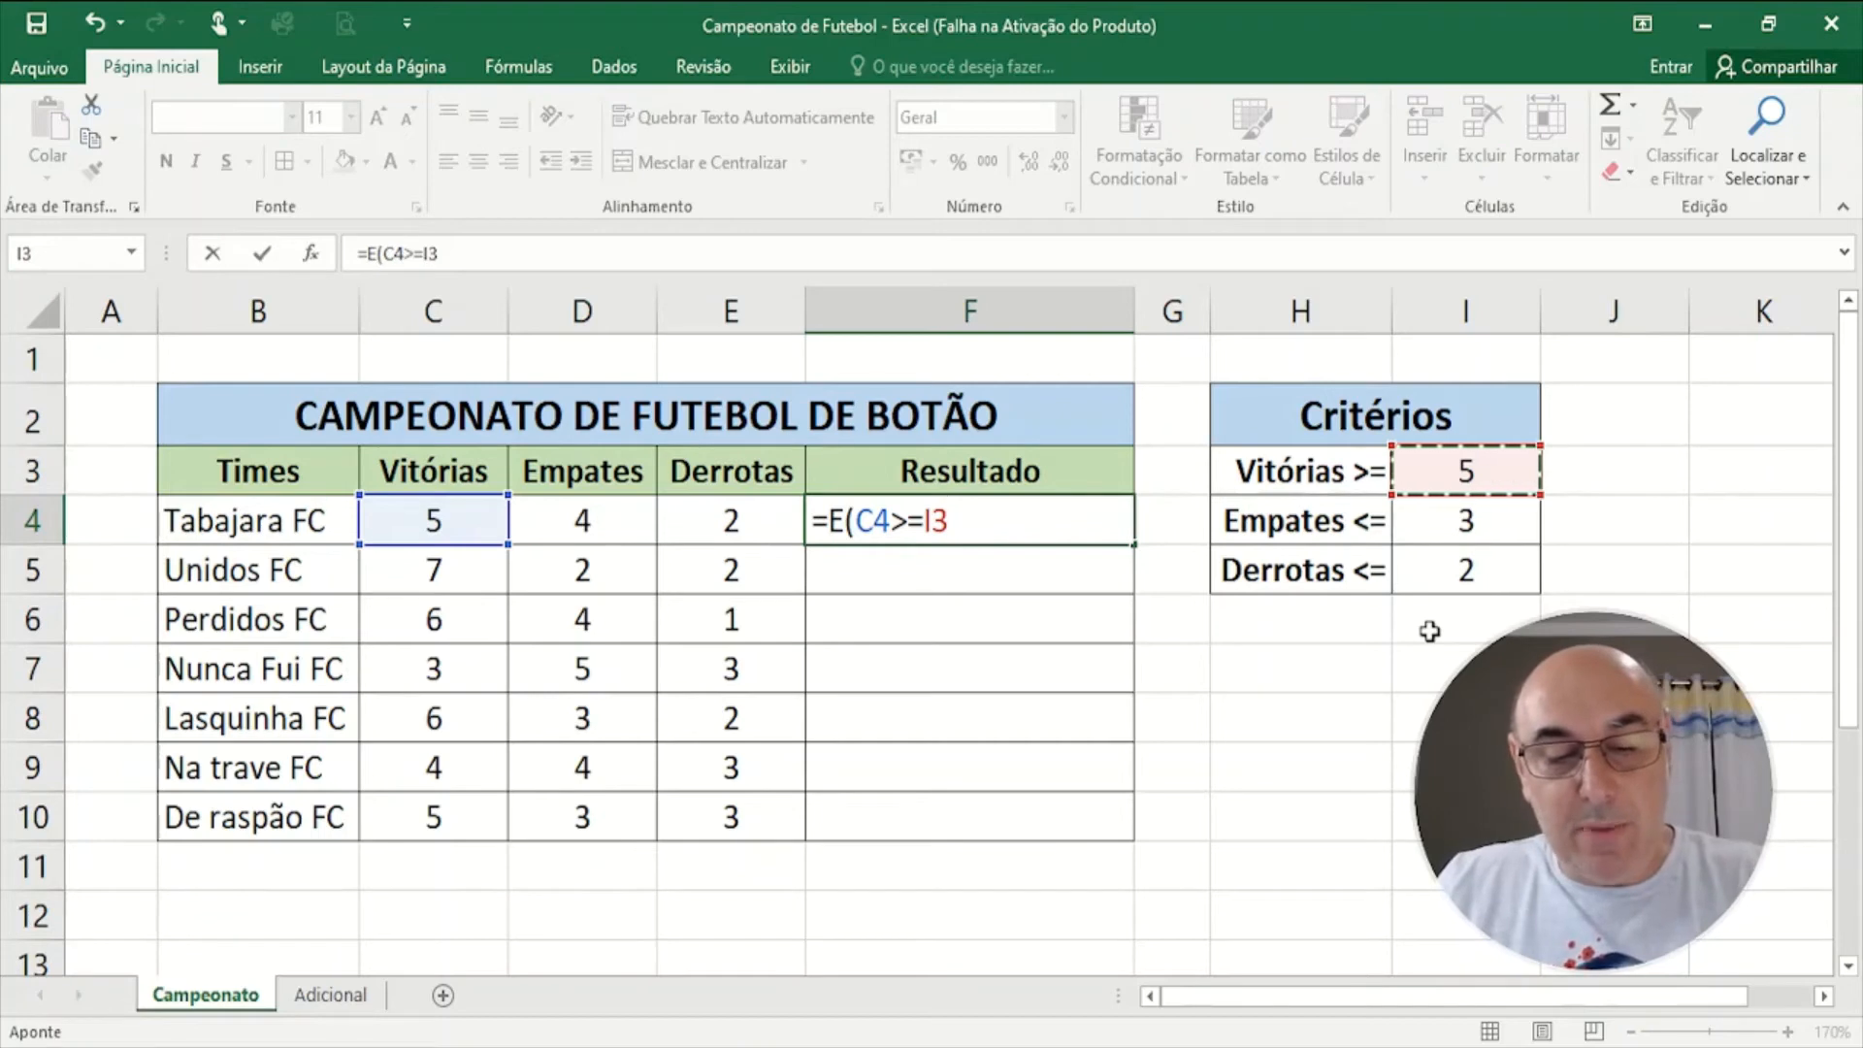
pyautogui.press('F4')
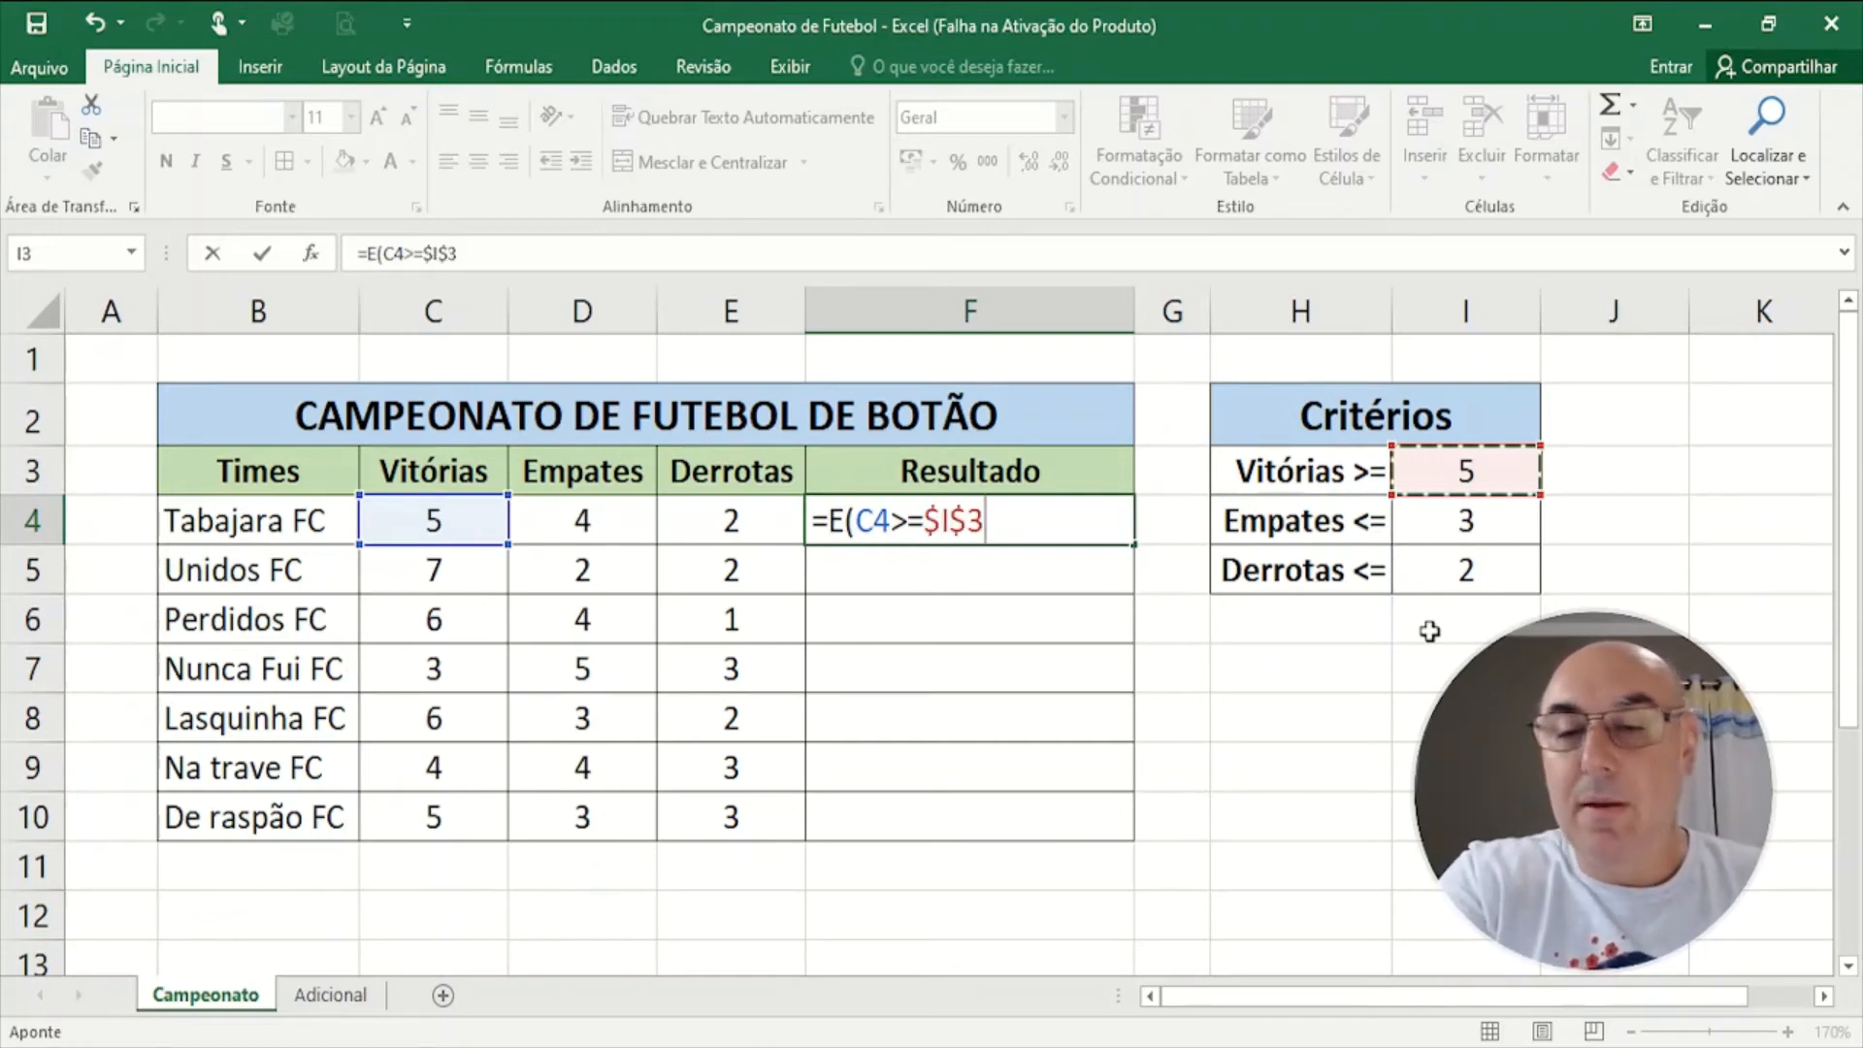
pyautogui.write(';')
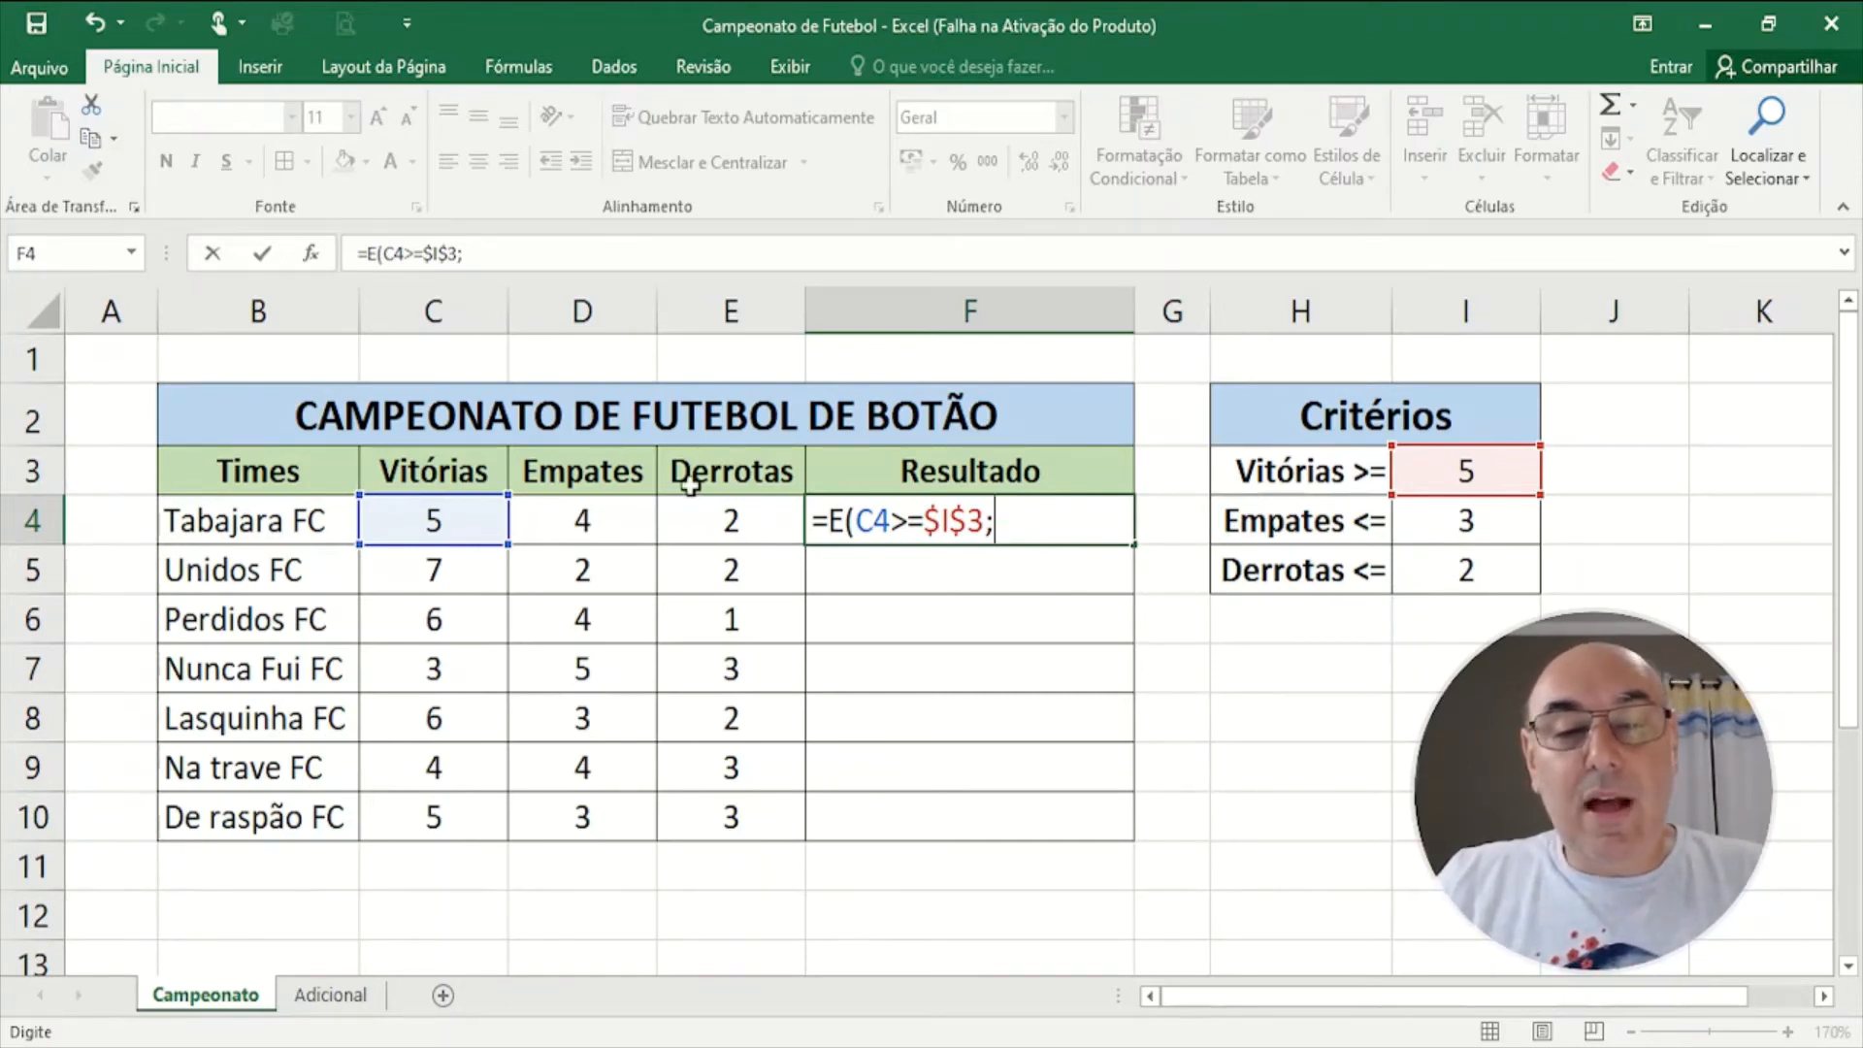
# - Add the draws condition D4<=$I$4 to the F4 formula, with the criterion reference absolute
pyautogui.click(608, 519)
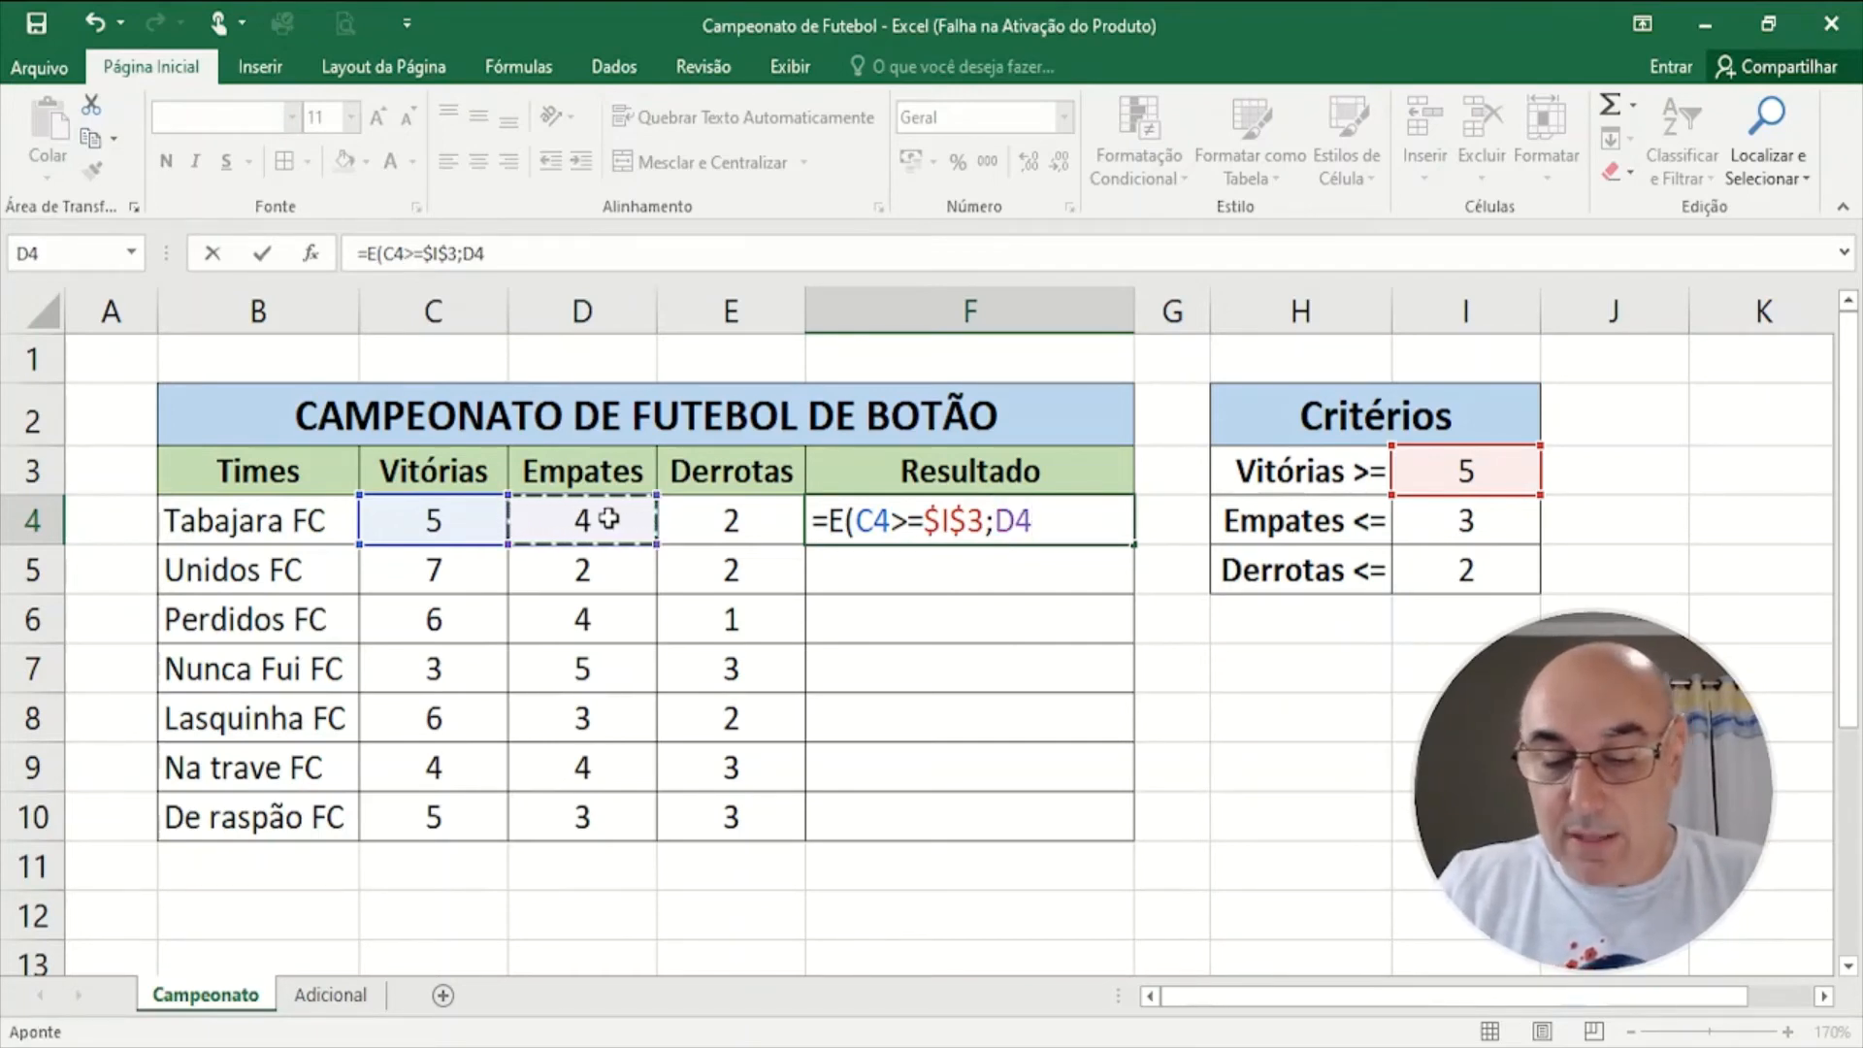
pyautogui.write('<=')
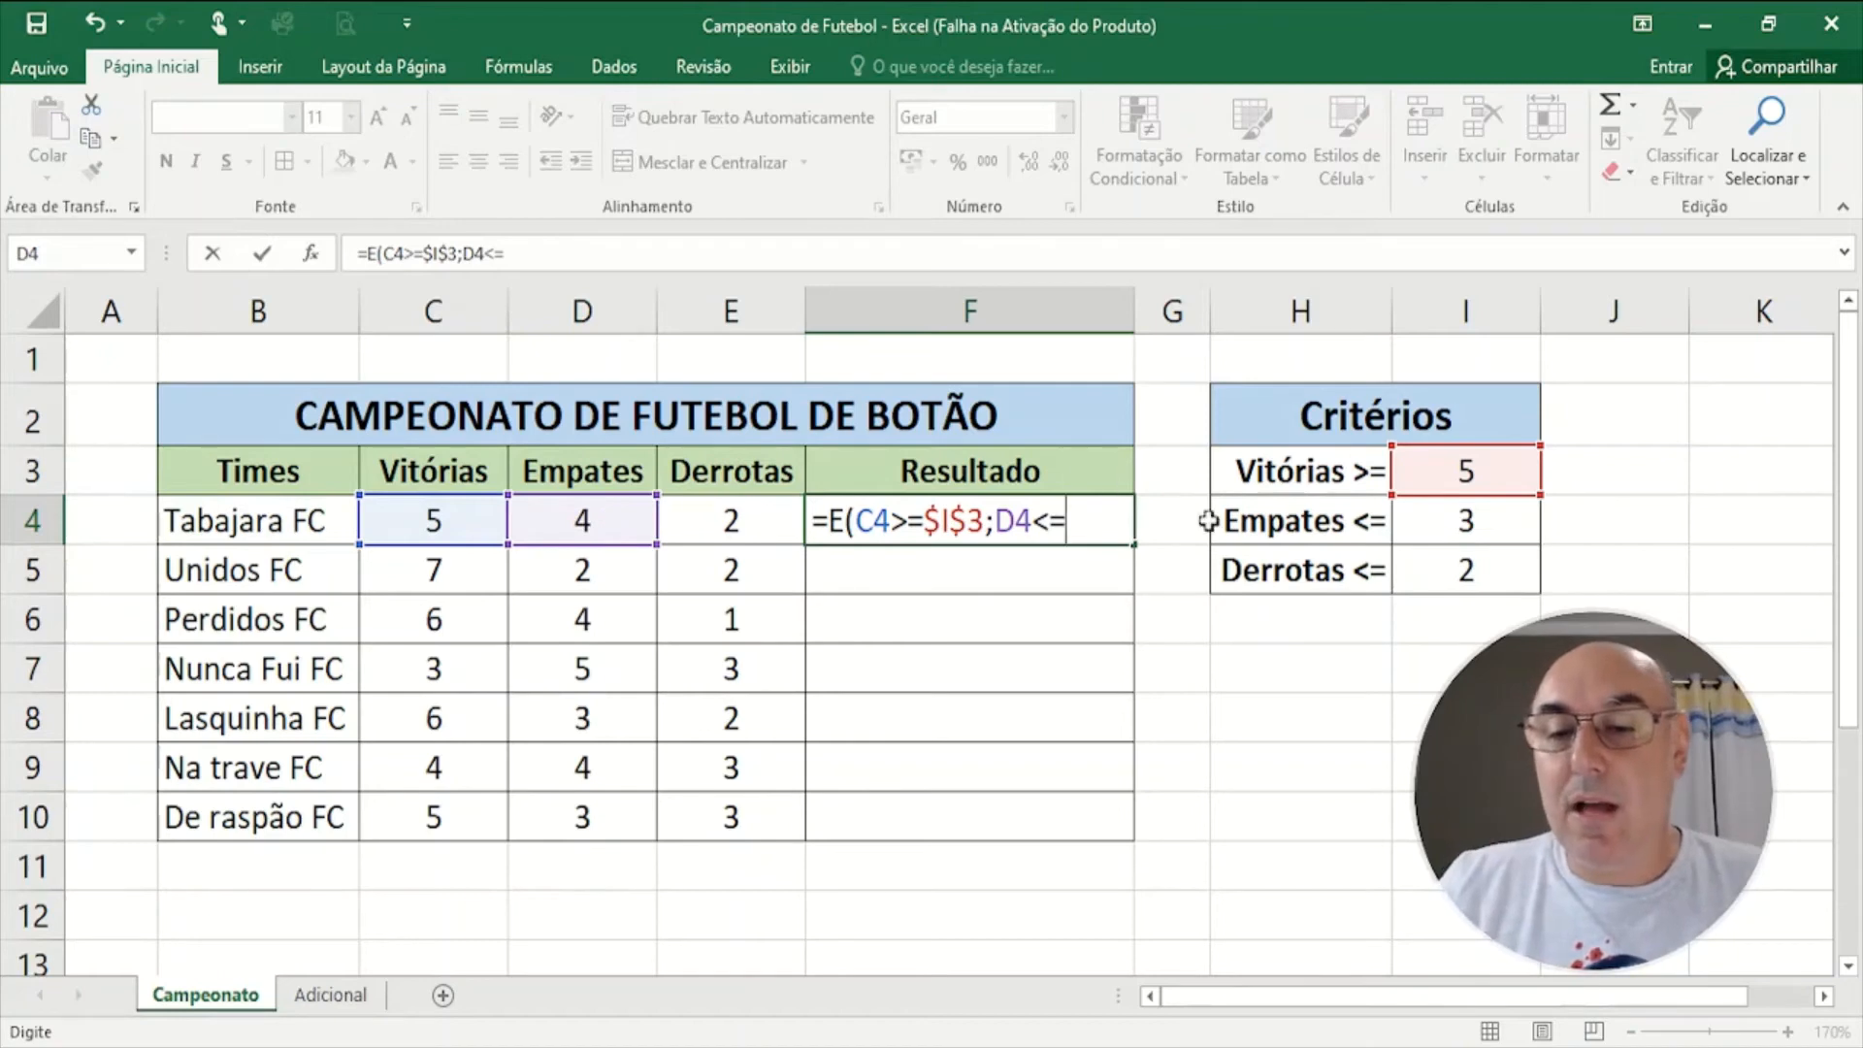
pyautogui.click(1474, 526)
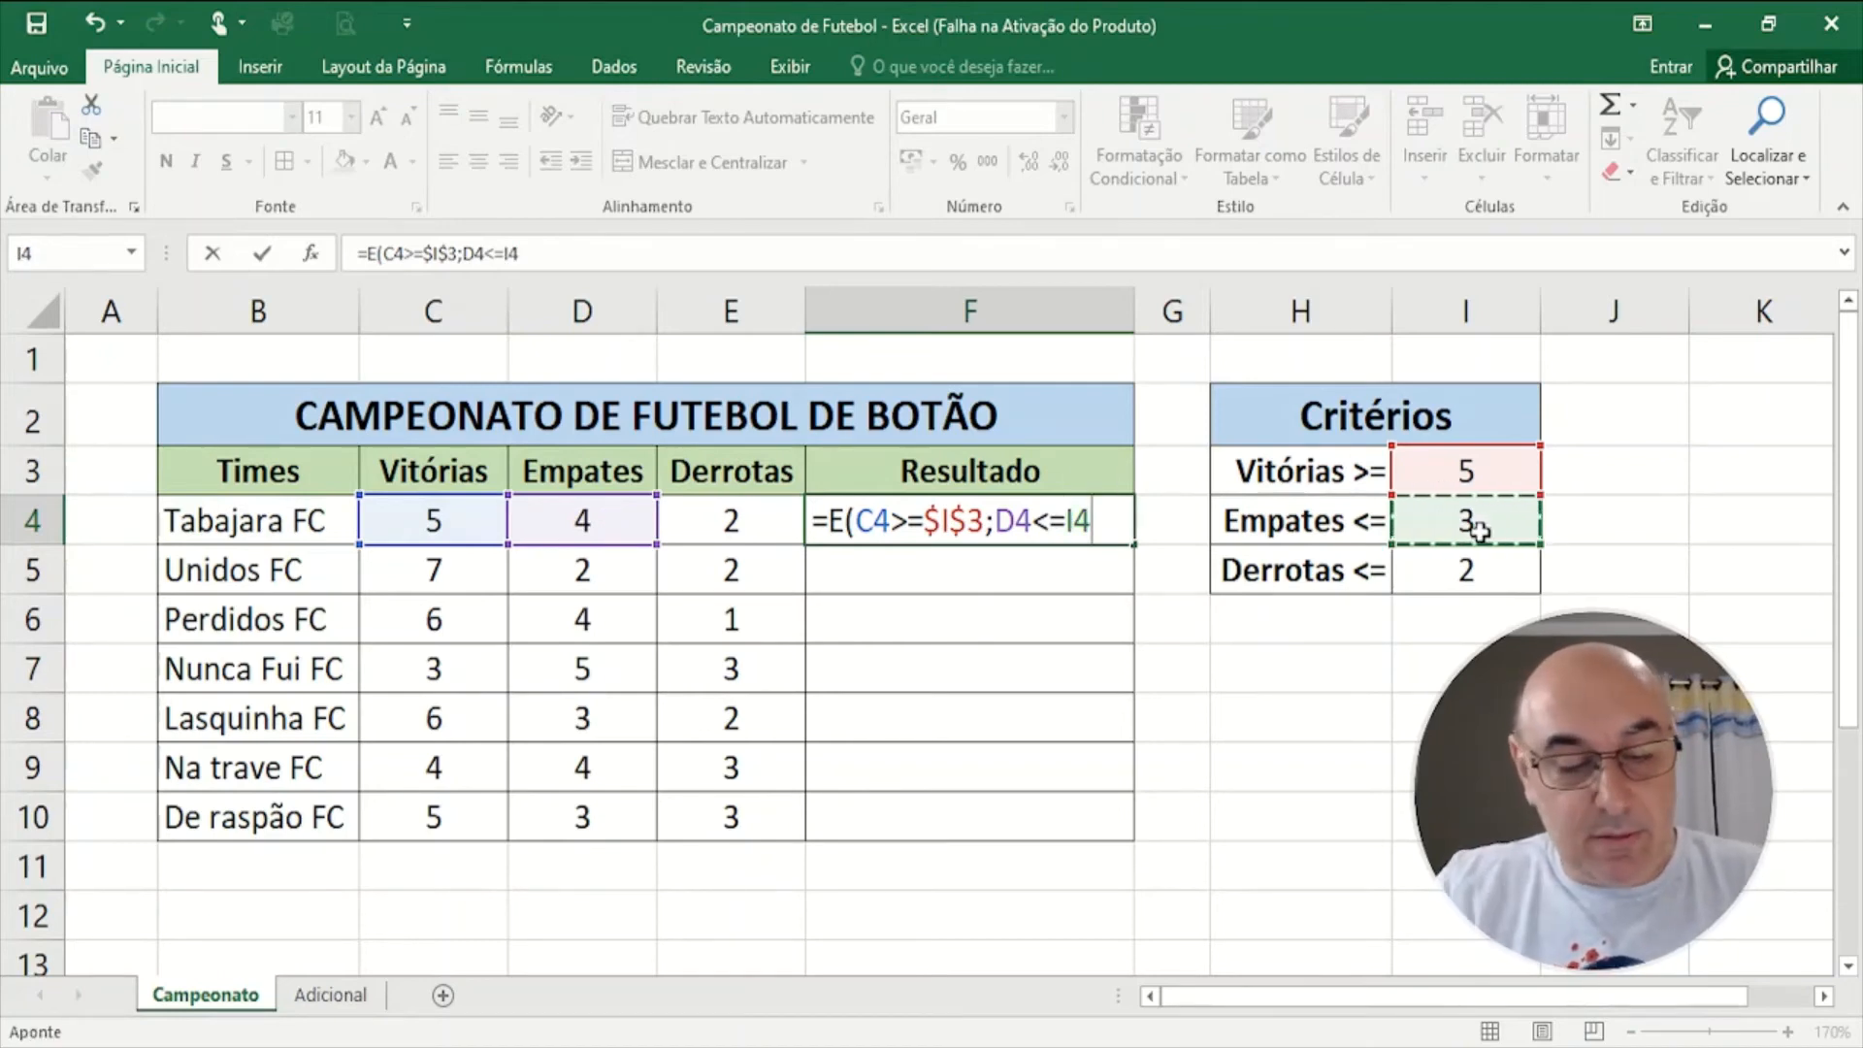
pyautogui.press('F4')
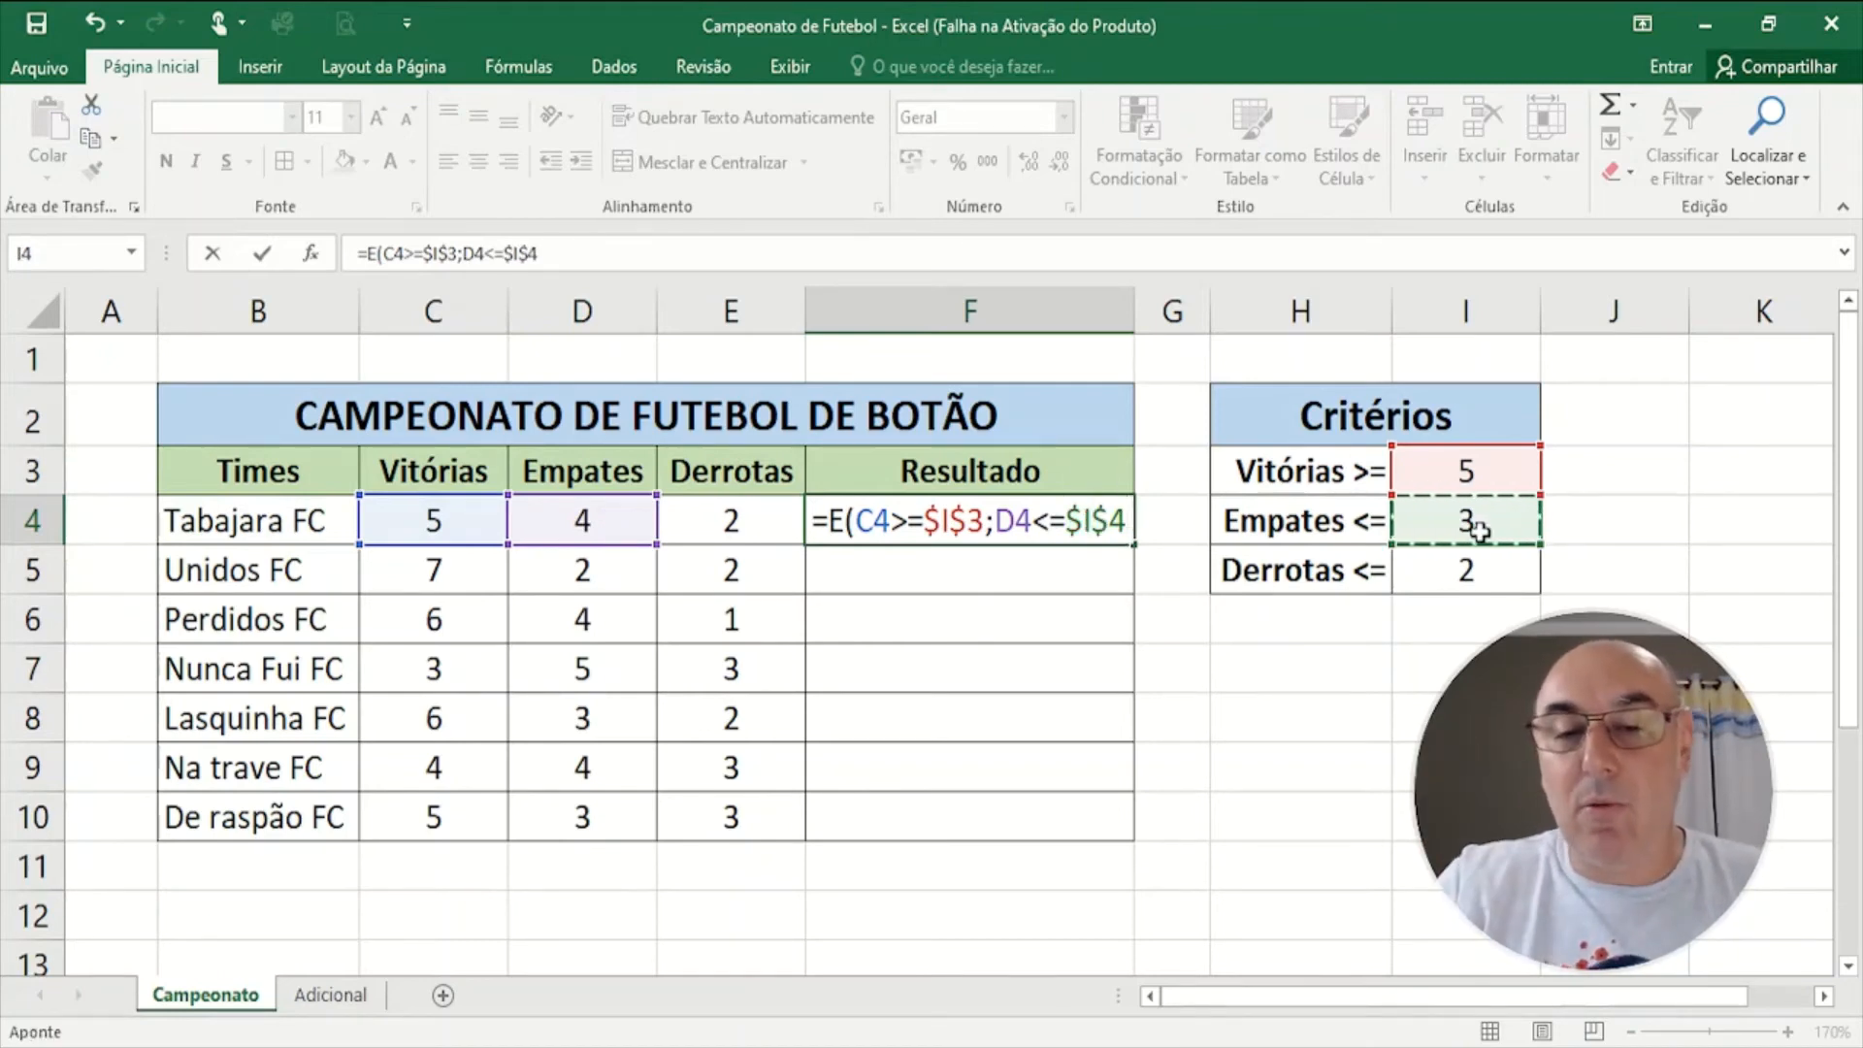
pyautogui.write(';')
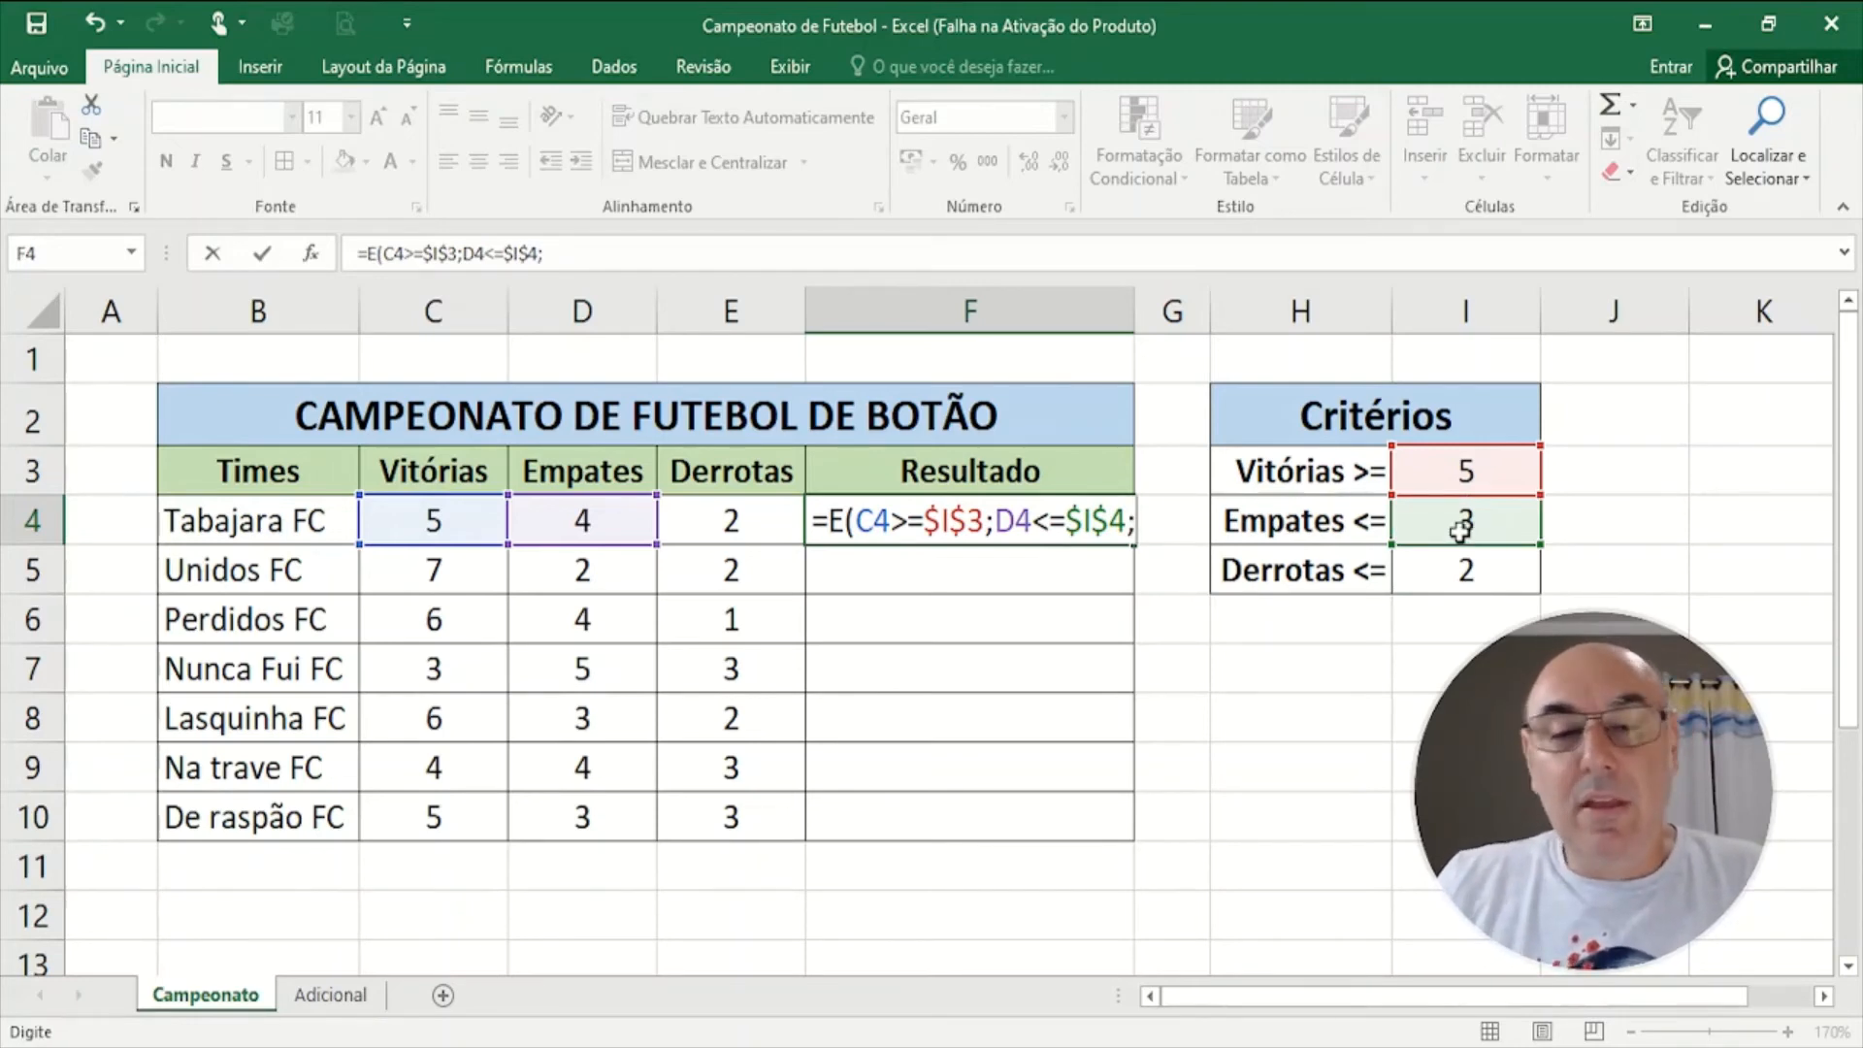
# - Add the losses condition E4<=$I$5 and complete the F4 formula as =E(C4>=$I$3;D4<=$I$4;E4<=$I$5)
pyautogui.click(762, 521)
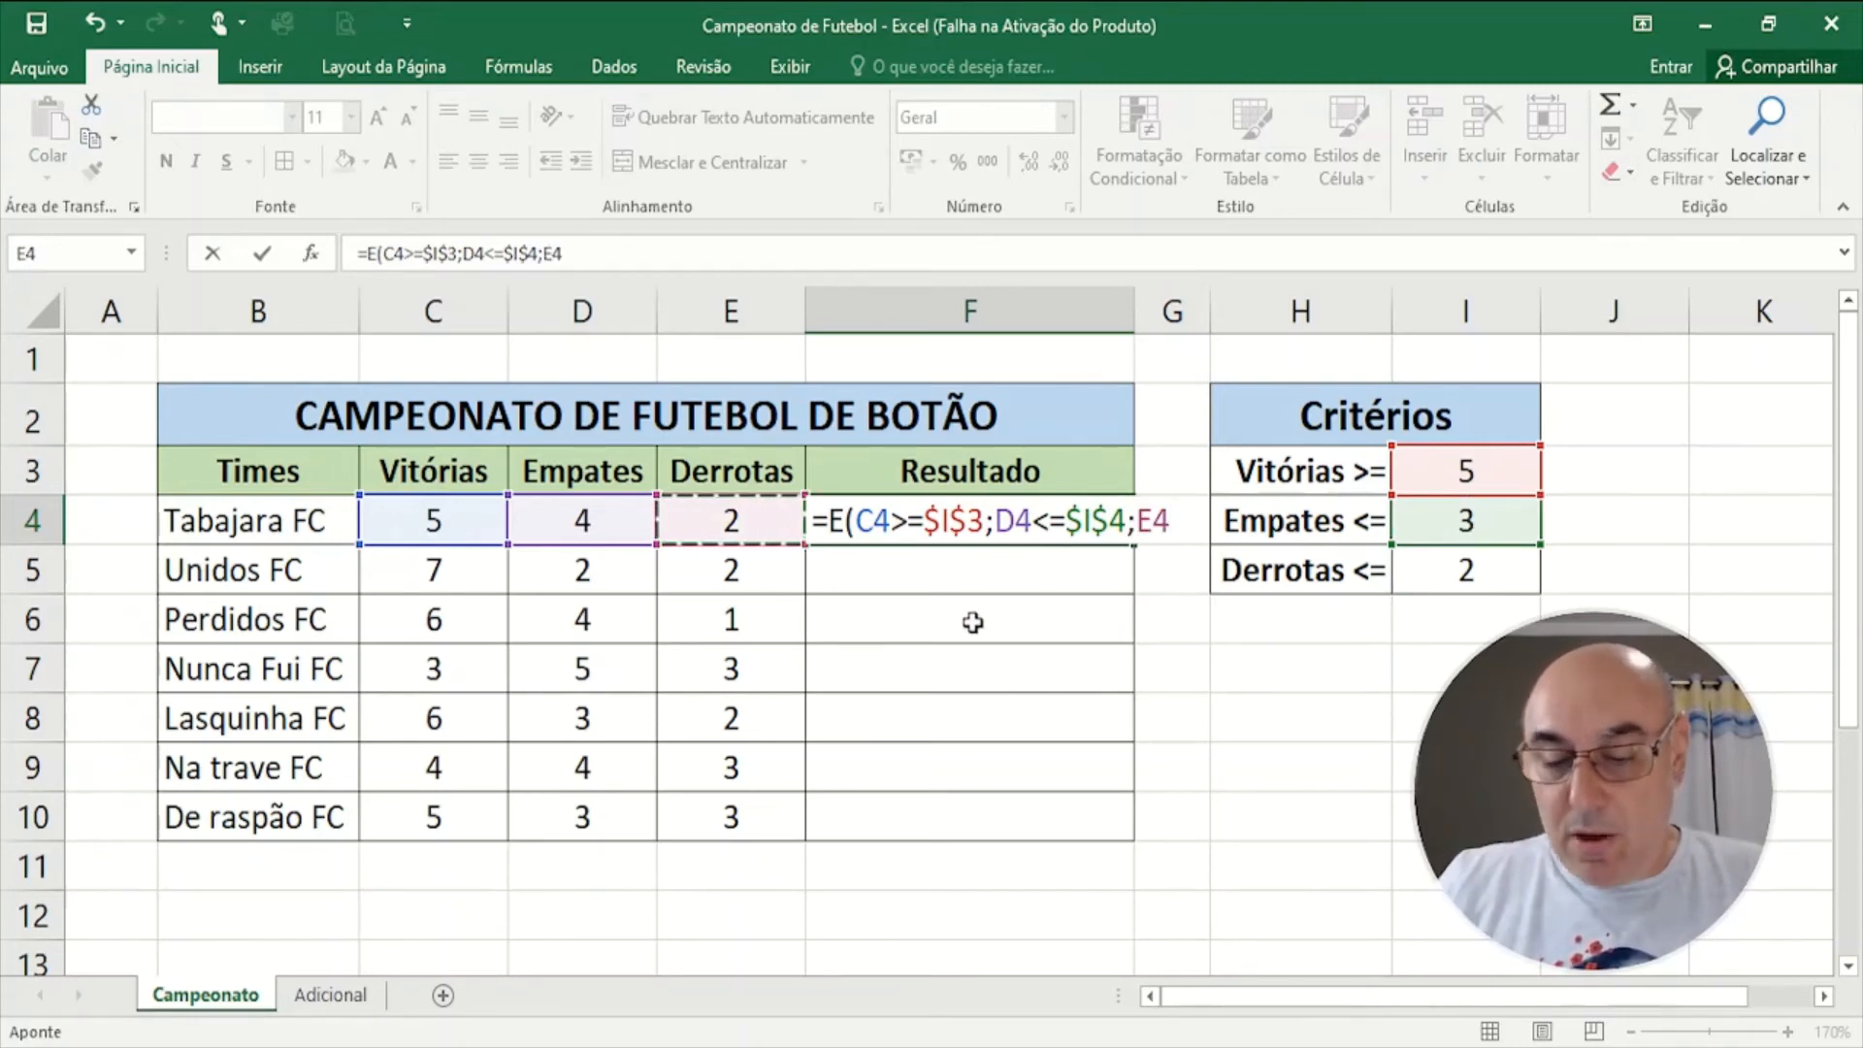
pyautogui.write('<=')
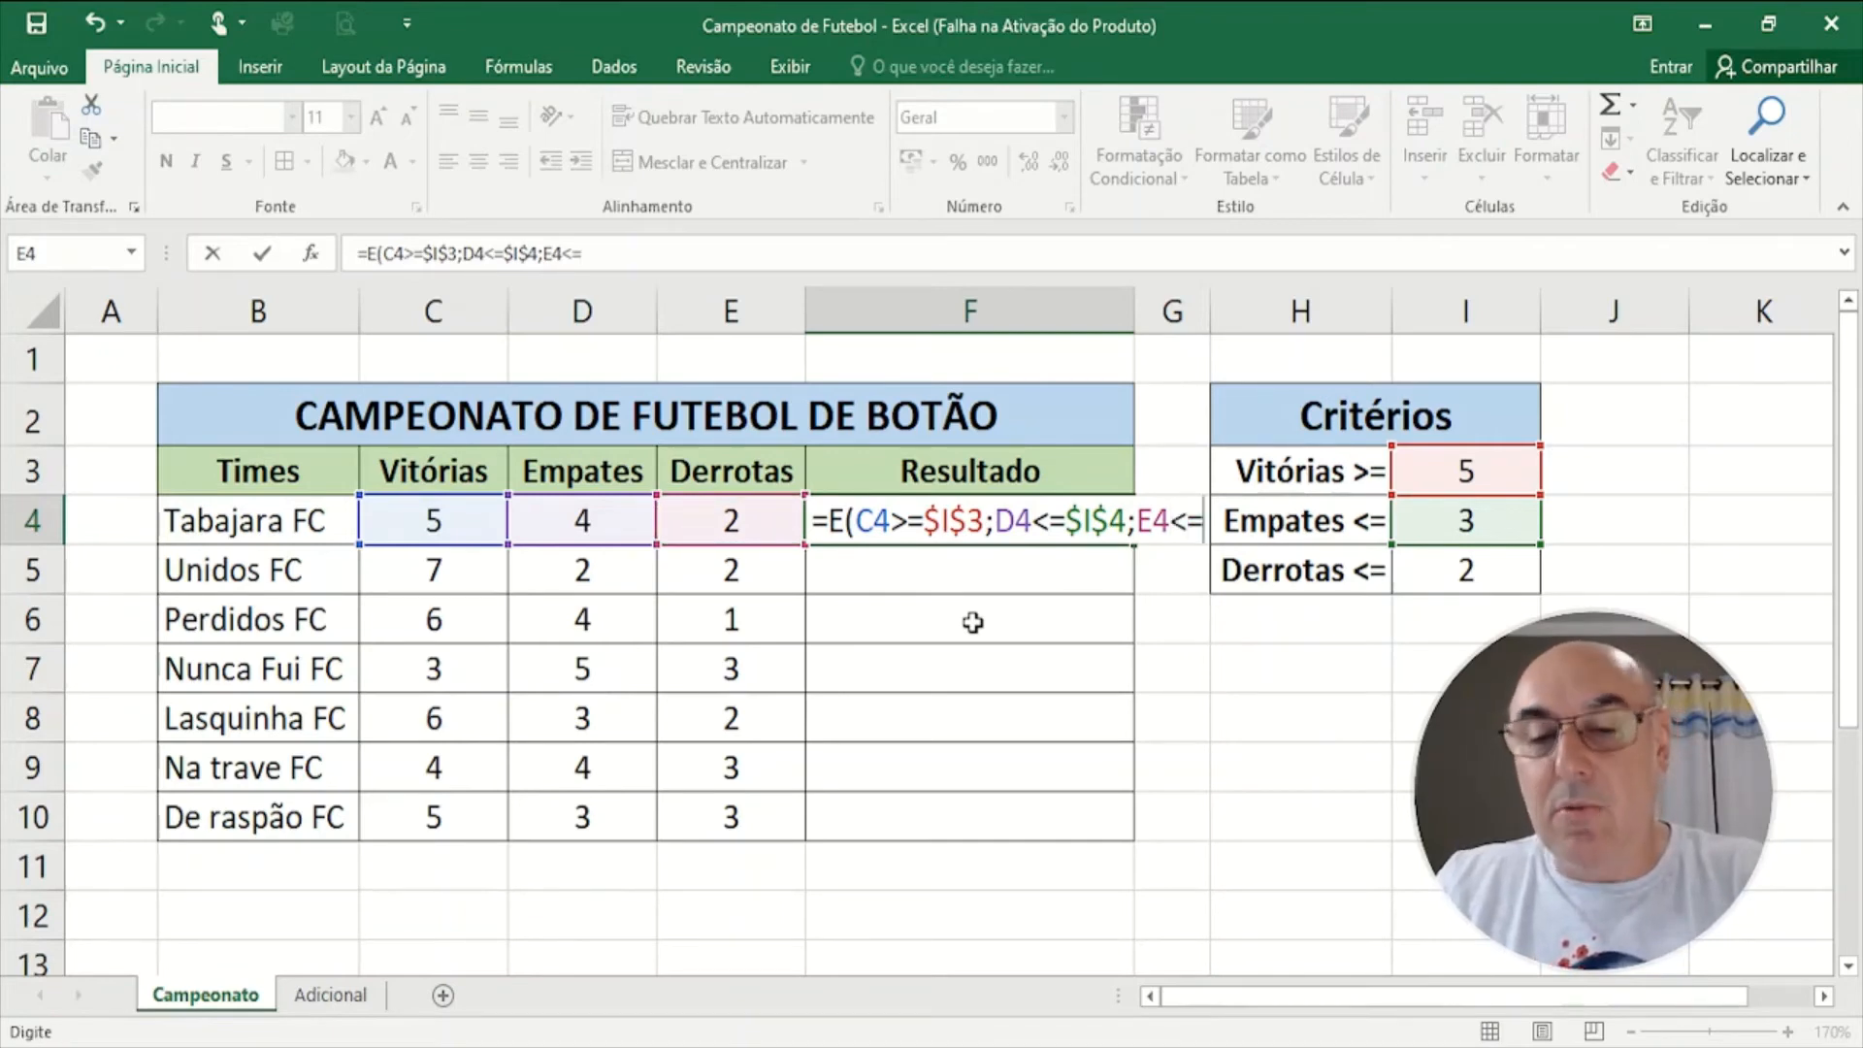
pyautogui.click(1525, 574)
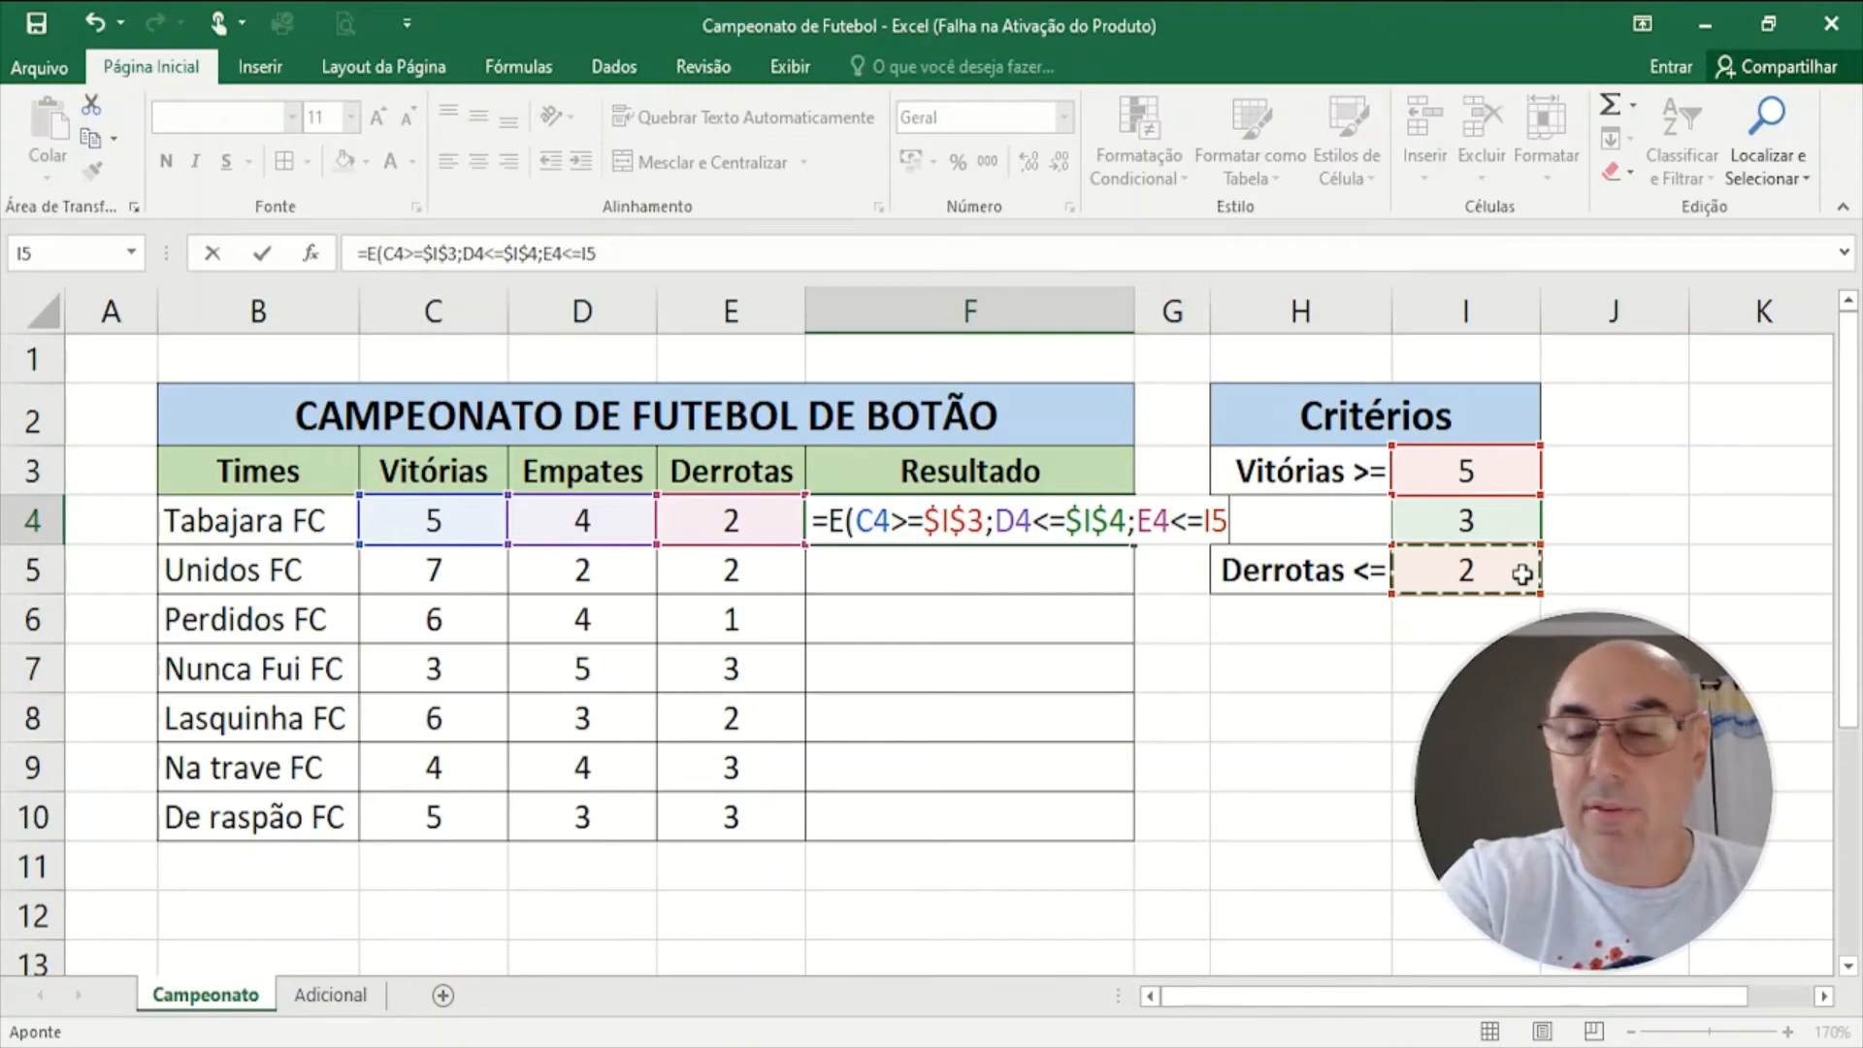
pyautogui.press('F4')
pyautogui.write(')')
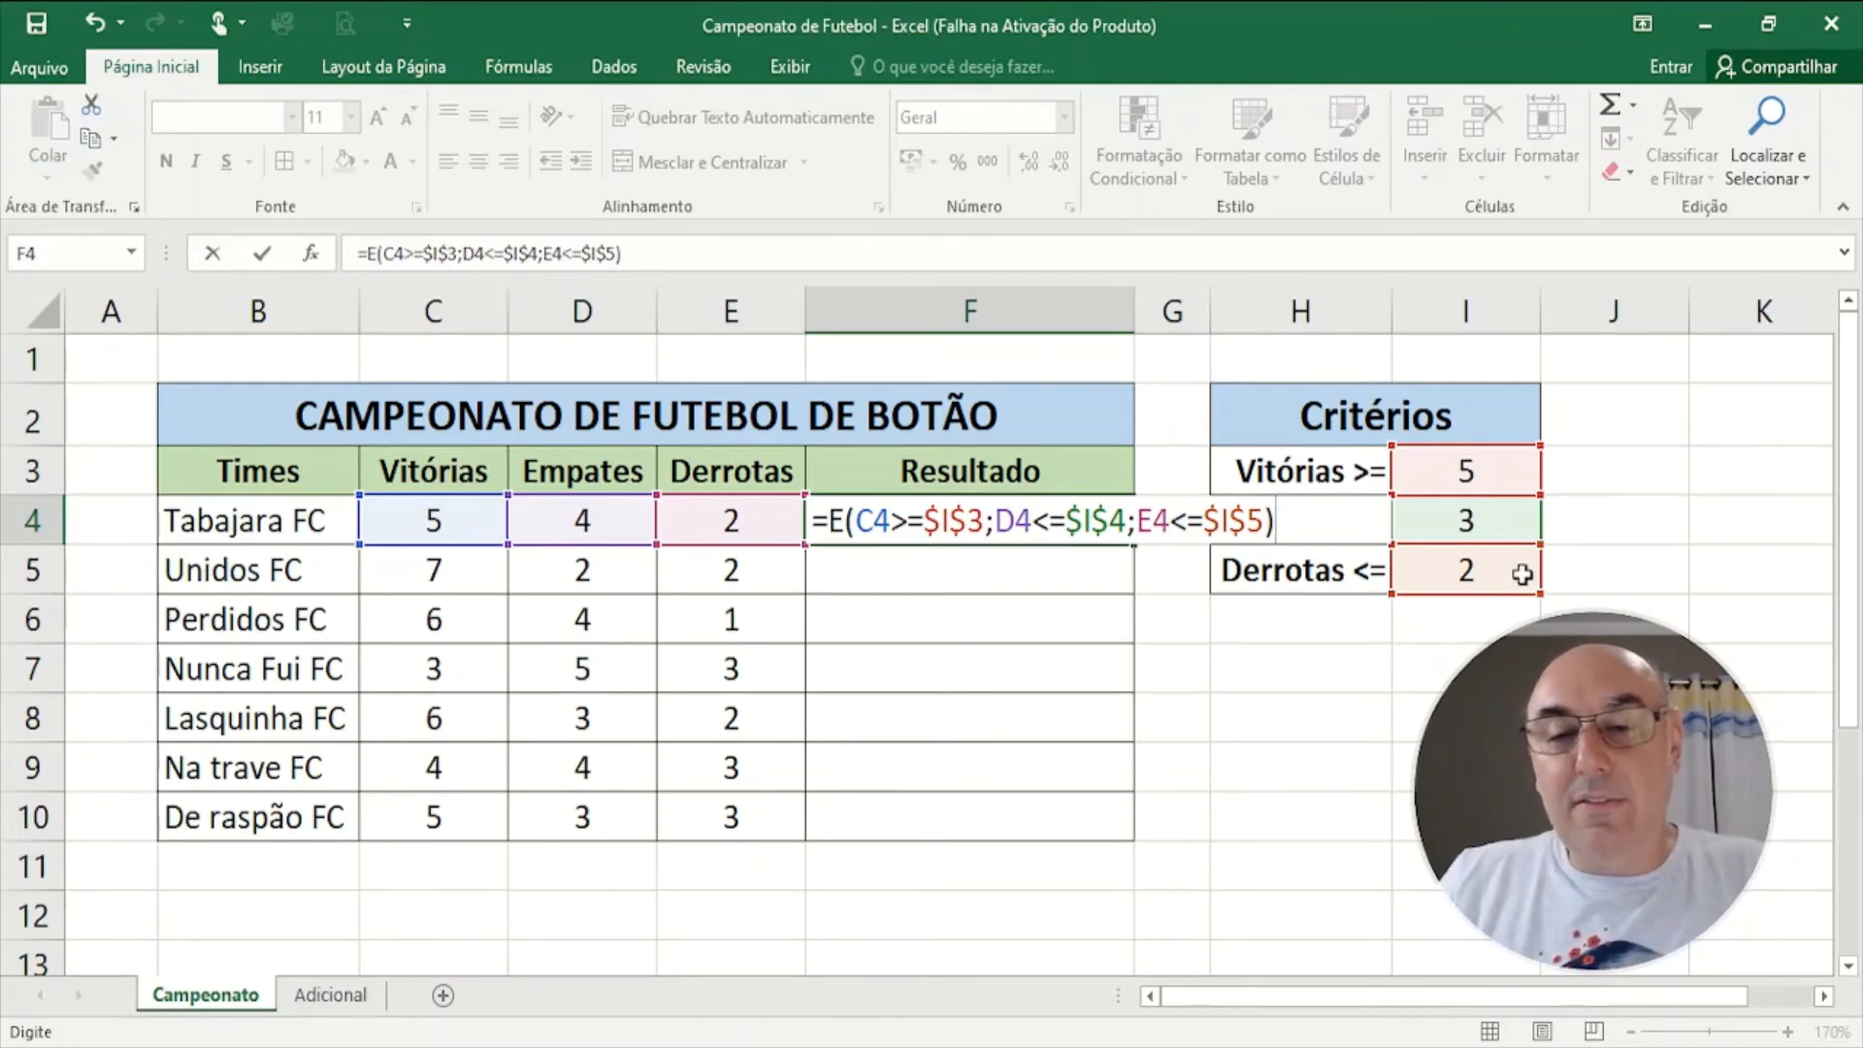
pyautogui.press('Return')
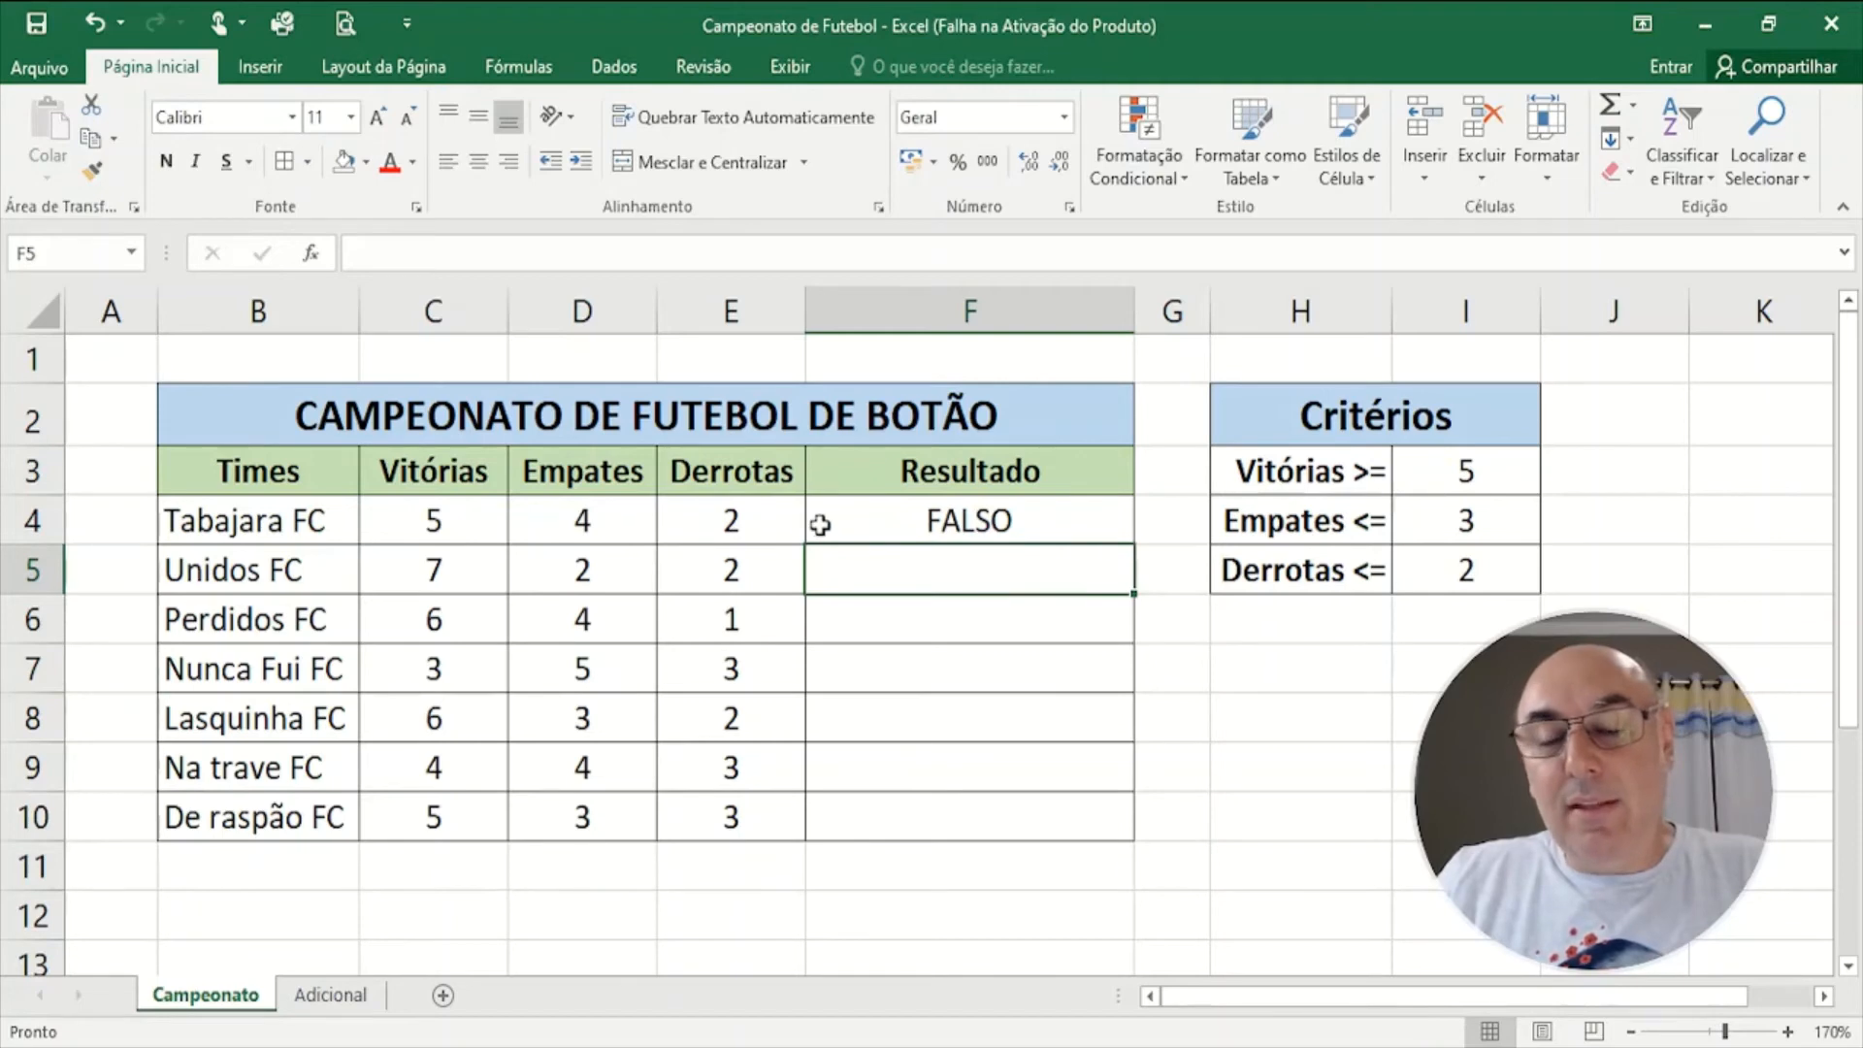
# - Fill the E formula from F4 down through F10 in the Resultado column
pyautogui.click(933, 527)
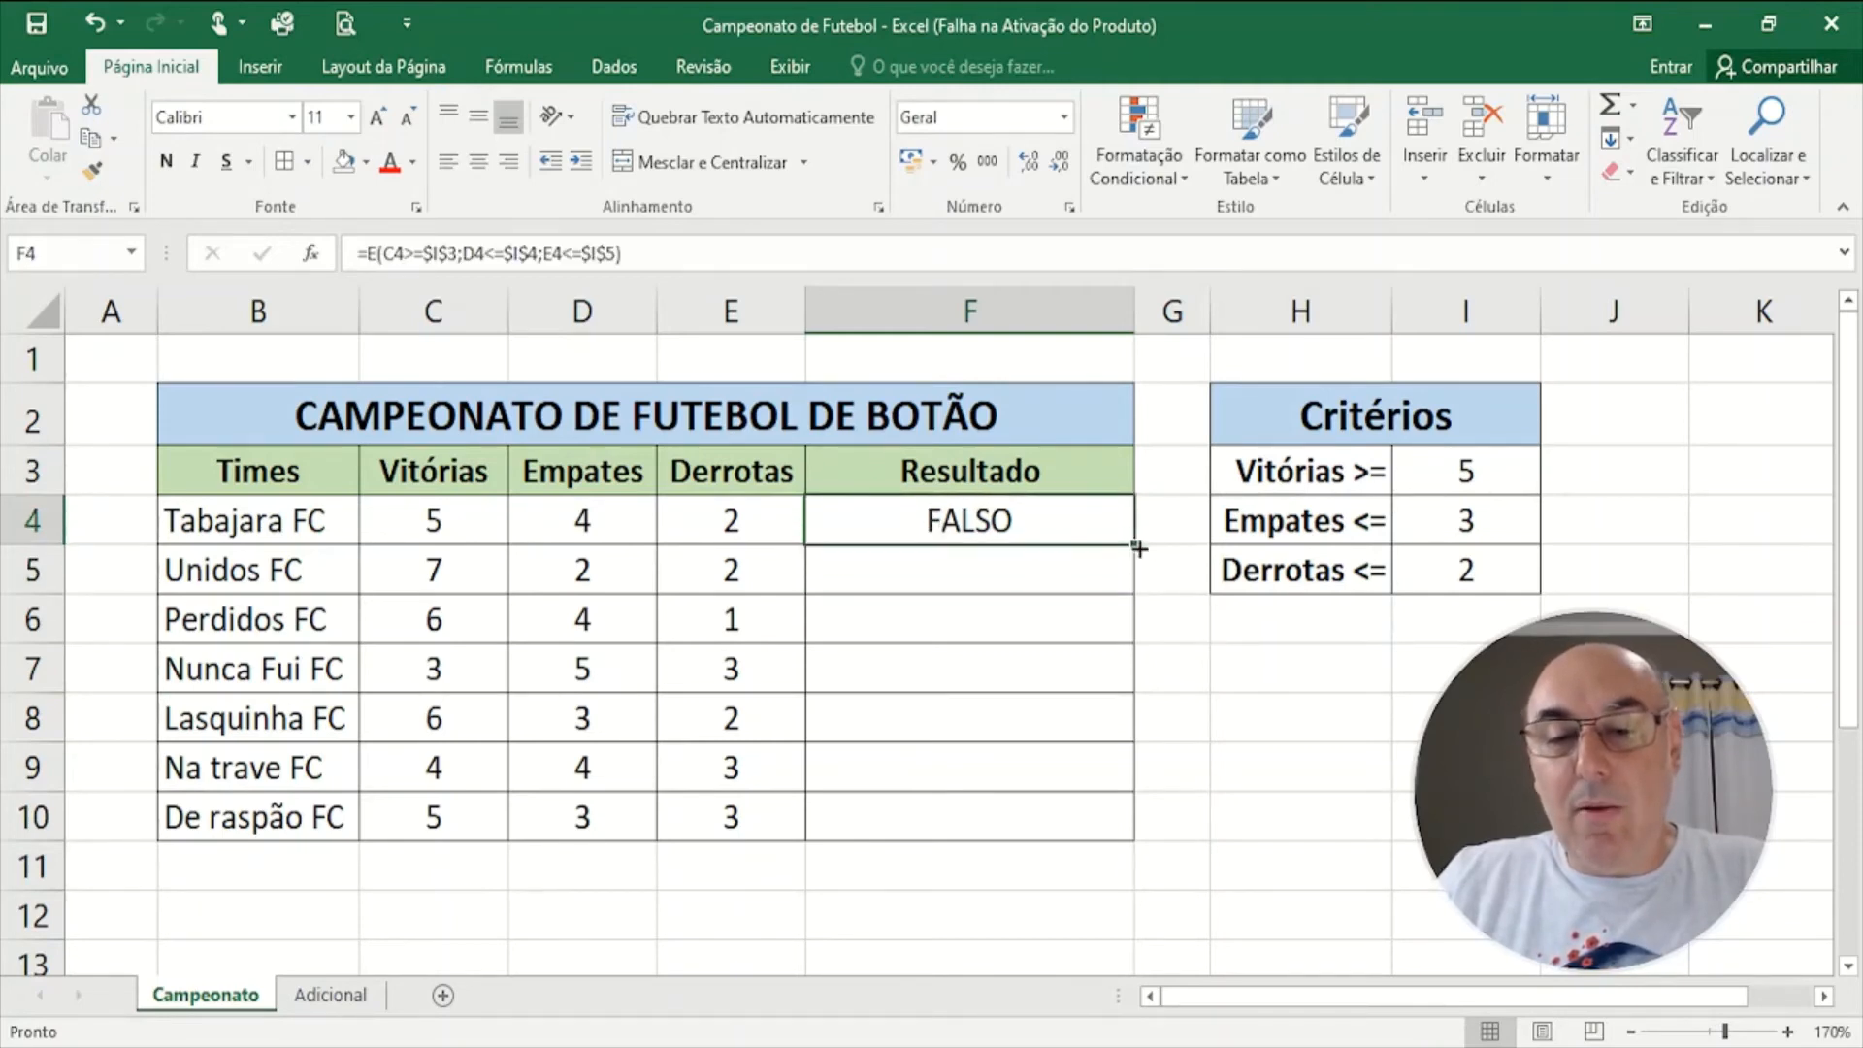
pyautogui.moveTo(1135, 545); pyautogui.dragTo(1132, 841)
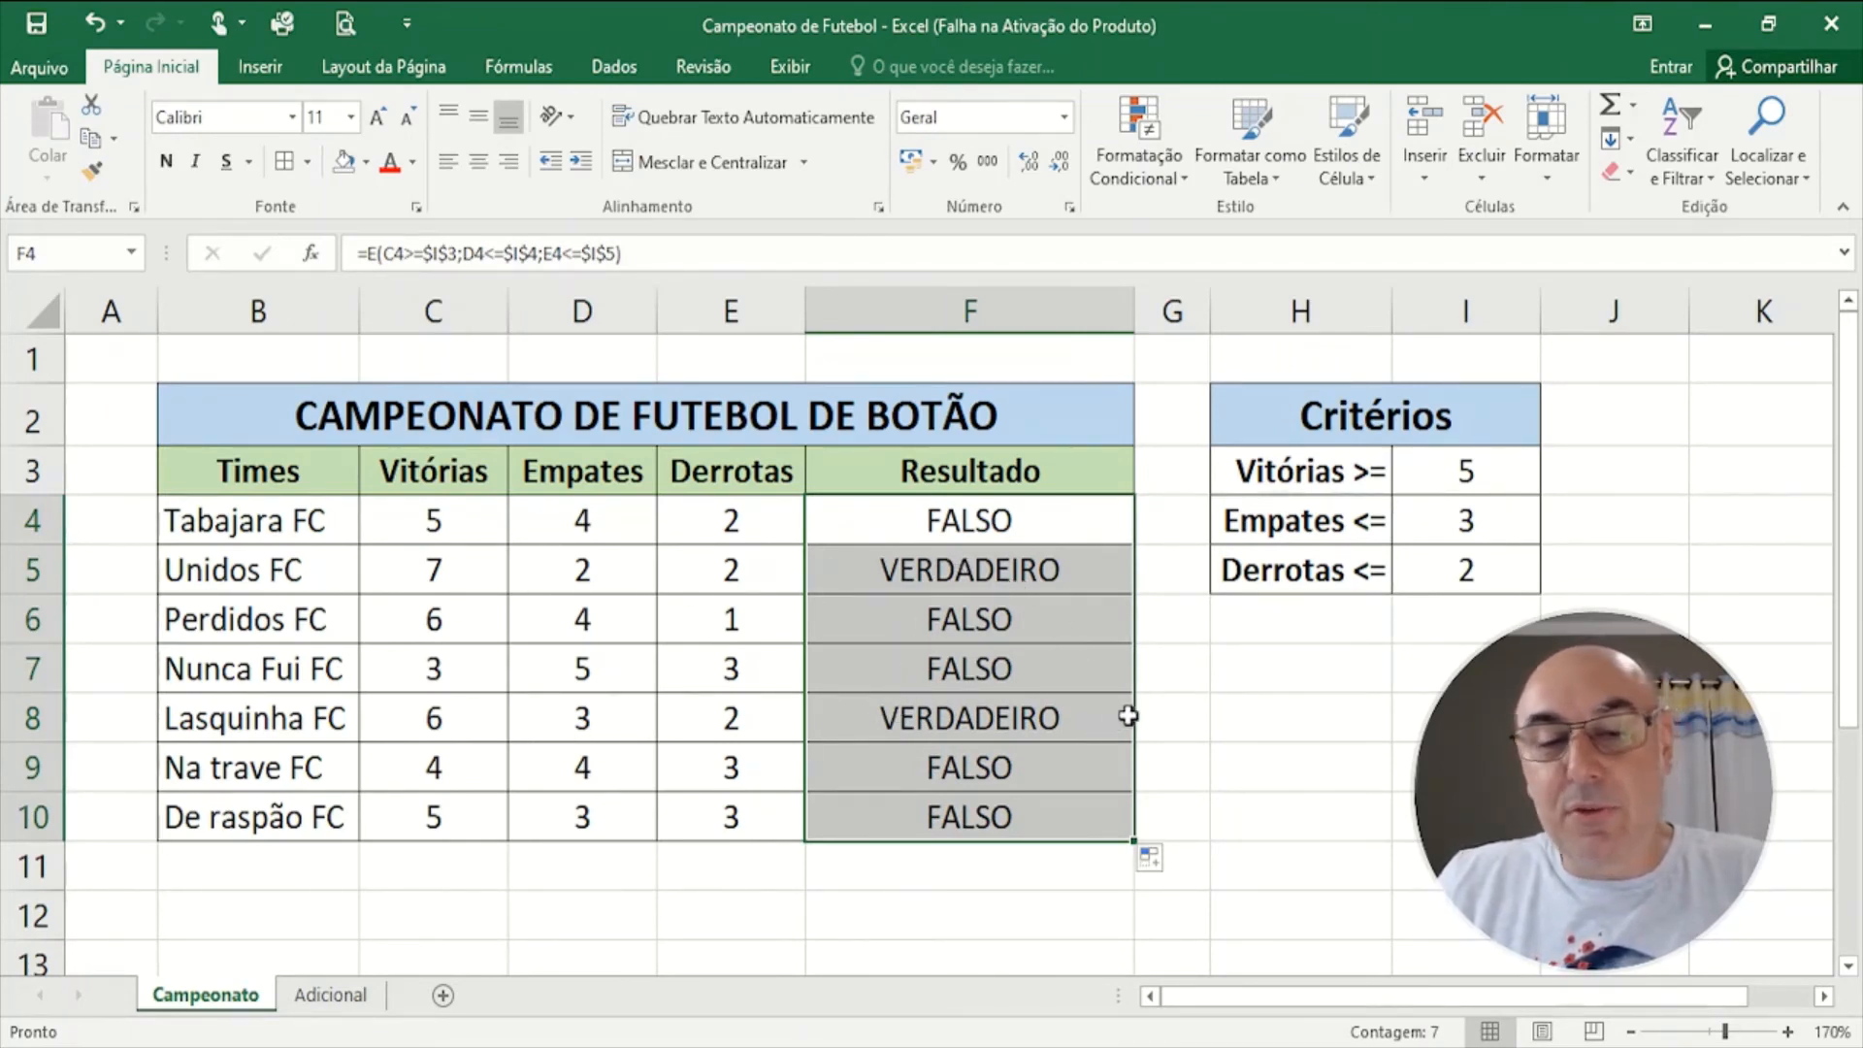
pyautogui.click(1220, 714)
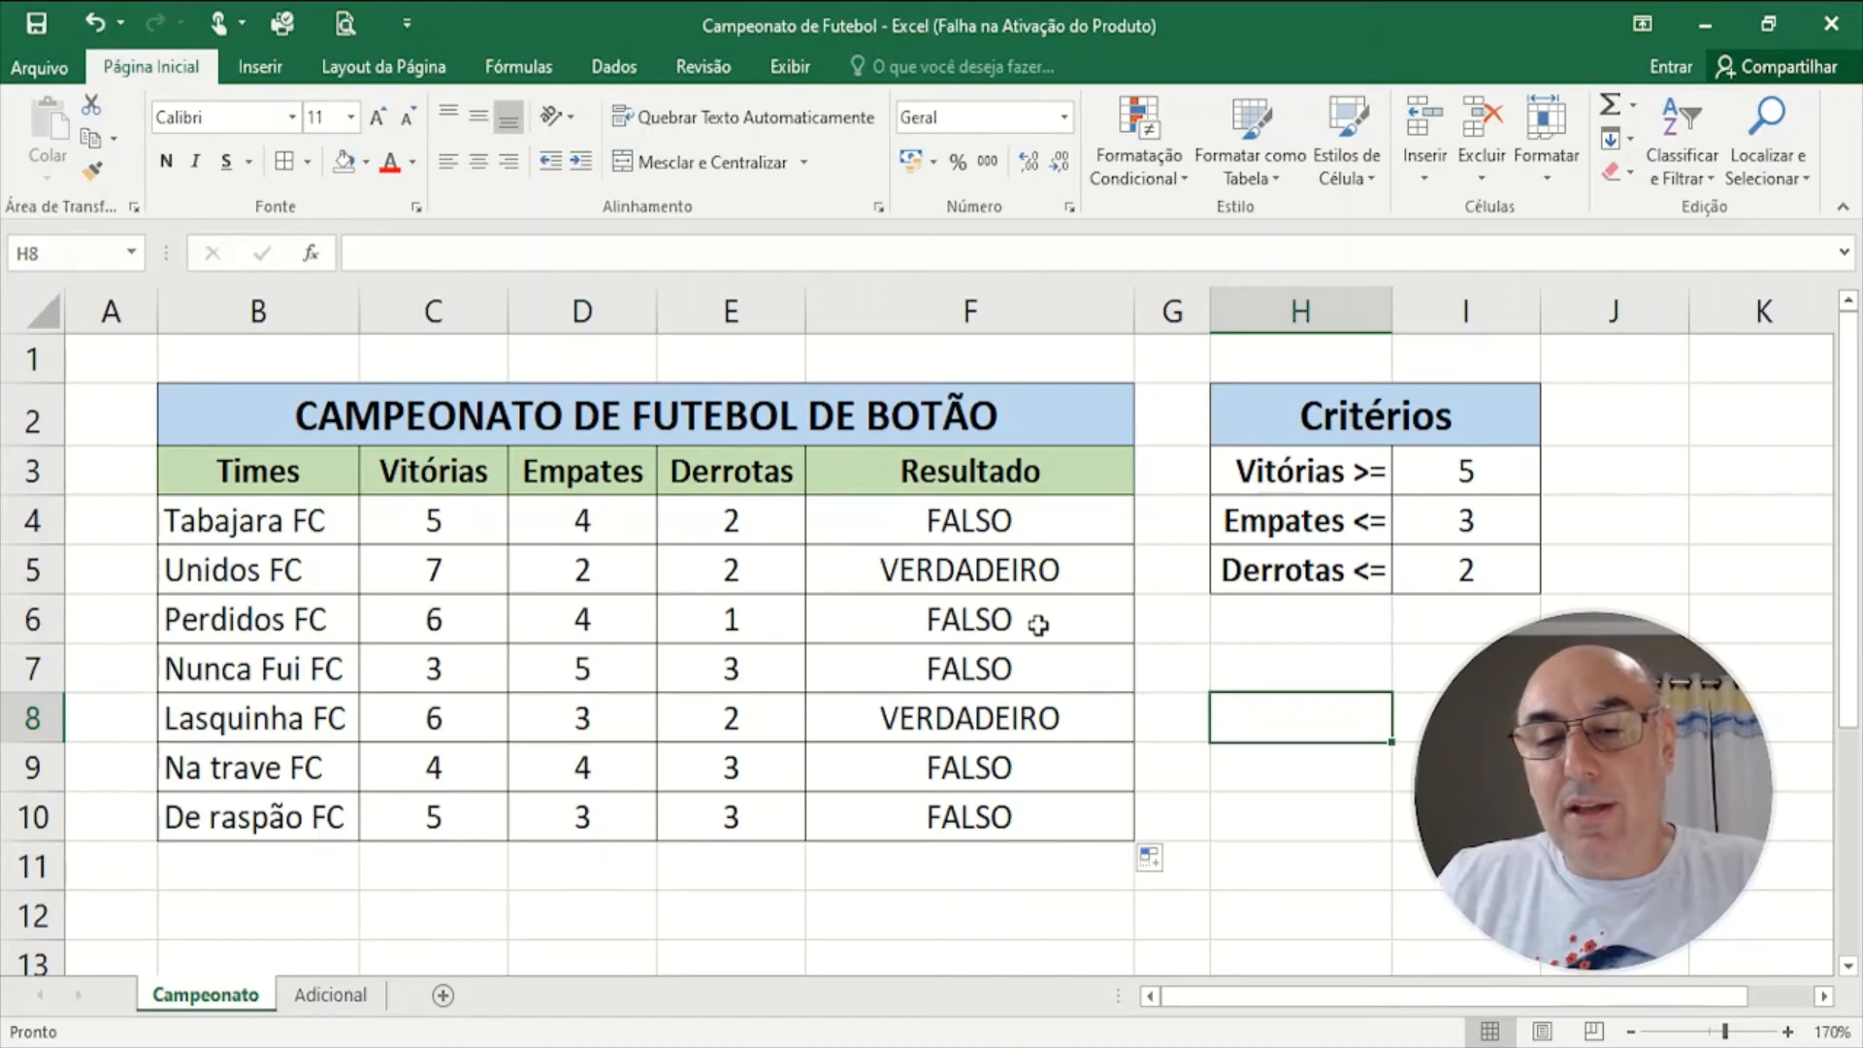
# - Replace the E function in F4 with OU, keeping the same three conditions, and fill the formula down through F10
pyautogui.doubleClick(984, 521)
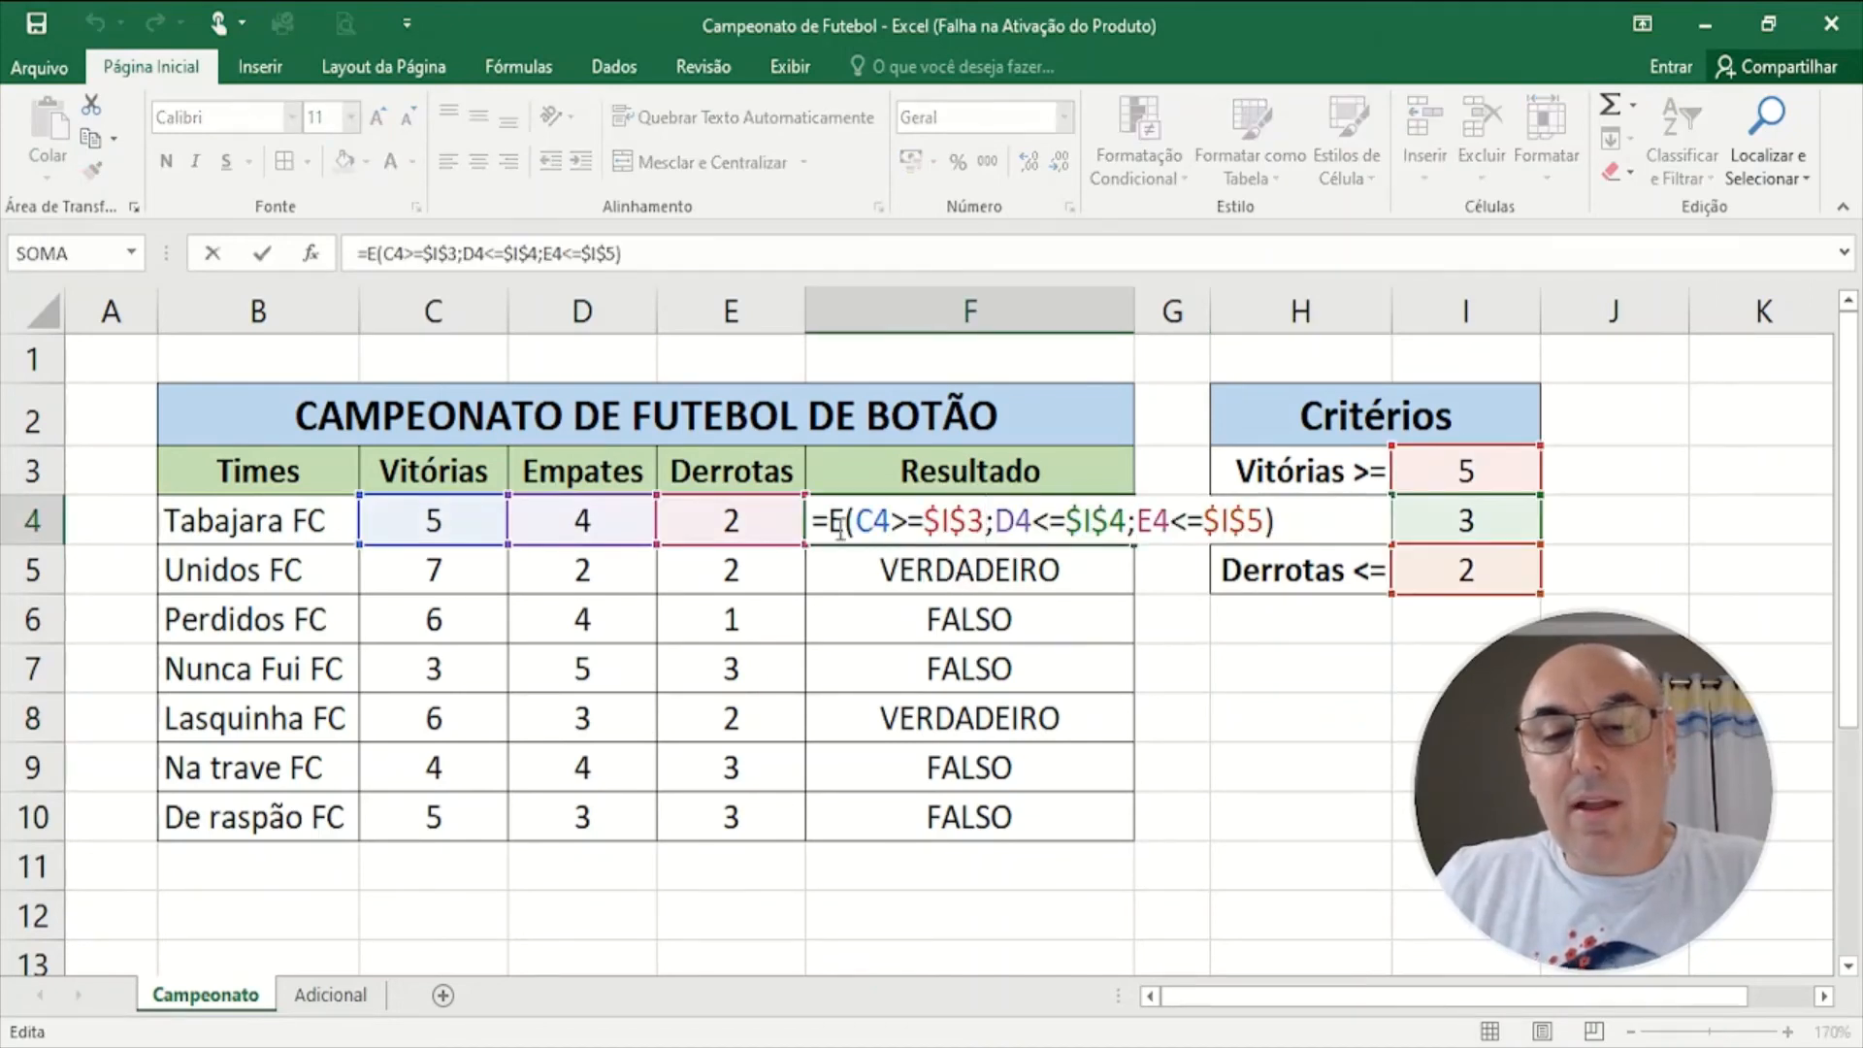
pyautogui.doubleClick(836, 525)
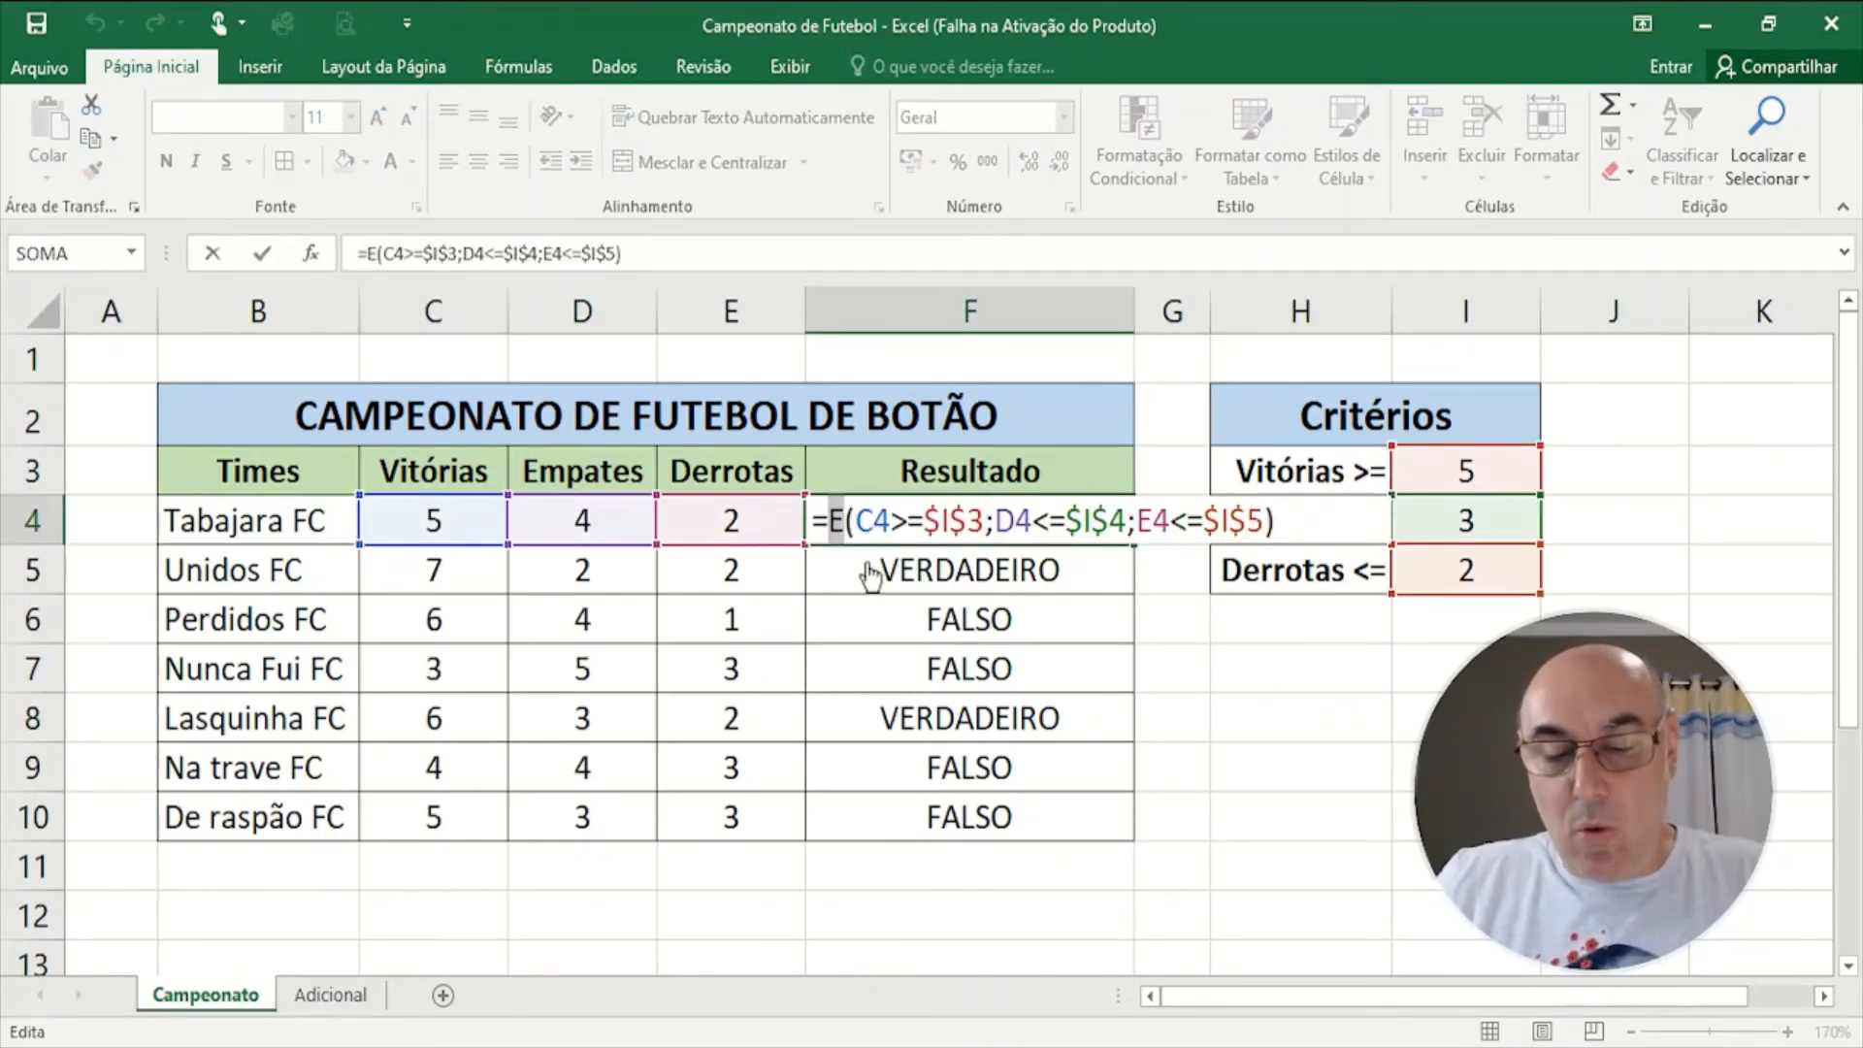
pyautogui.write('ou')
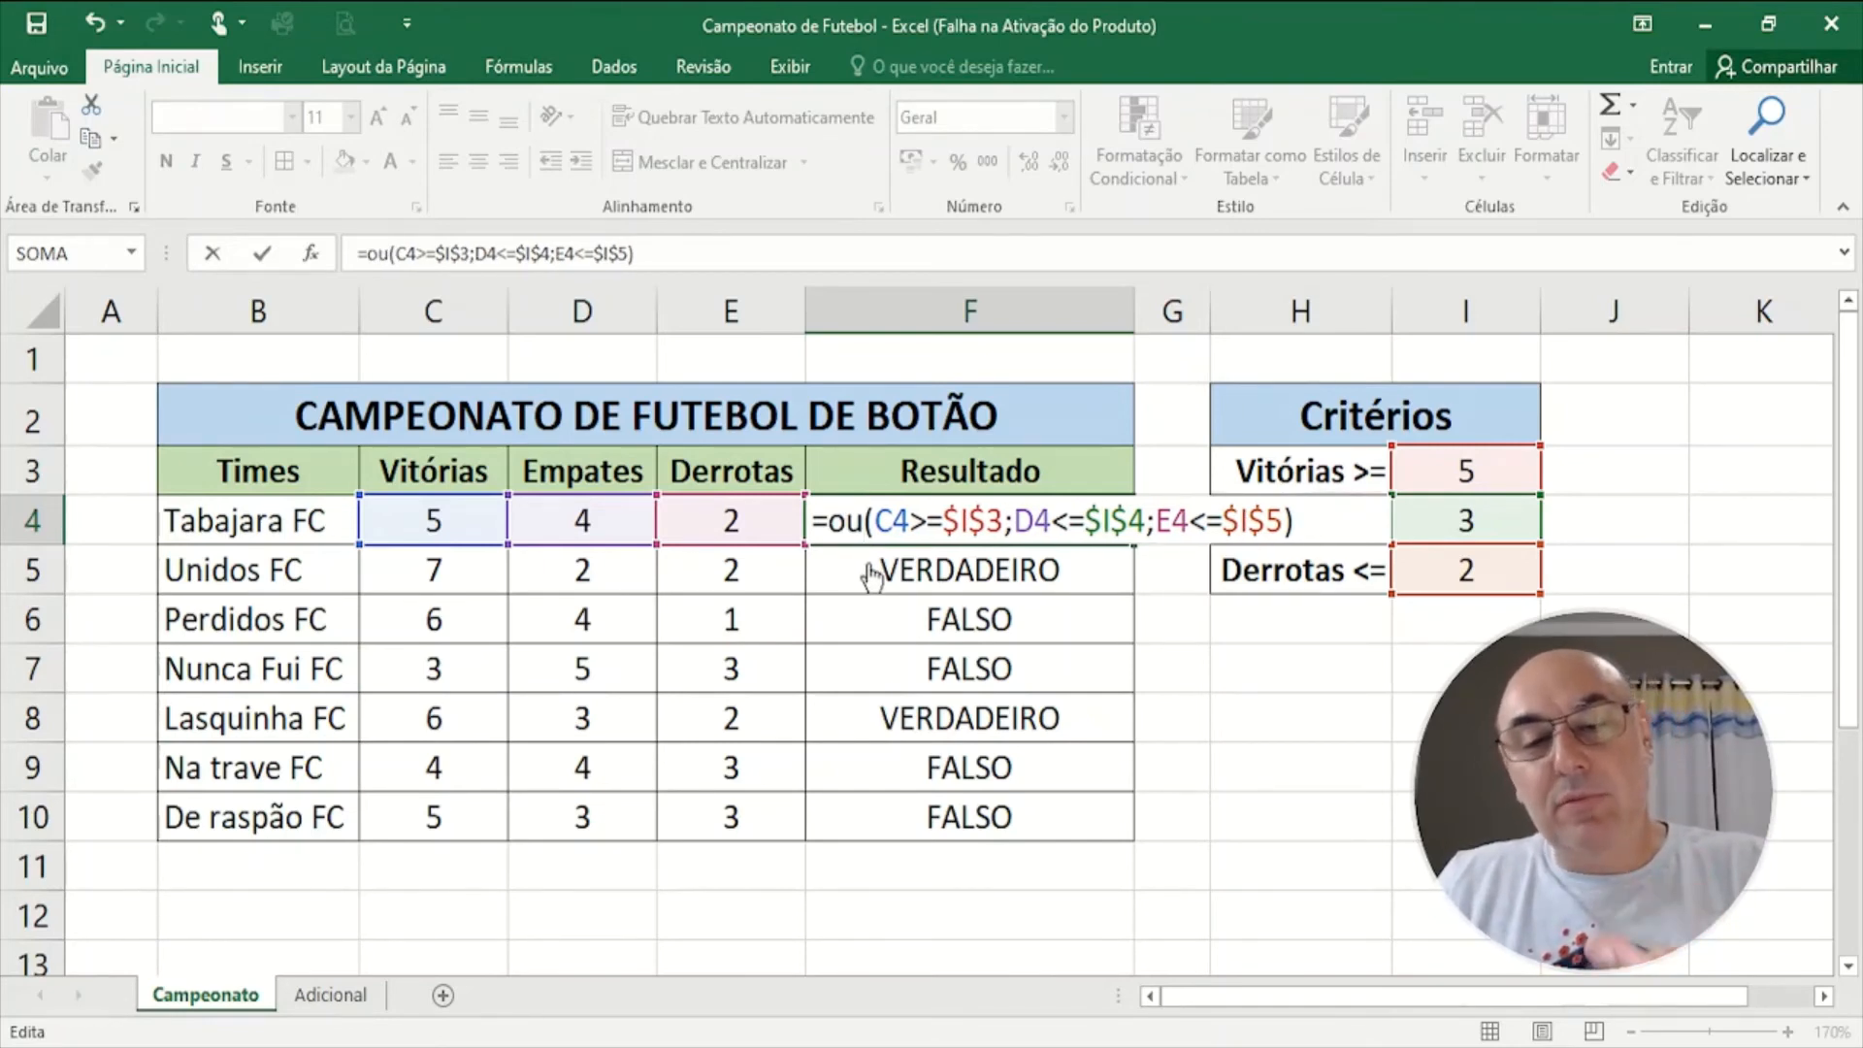
pyautogui.press('Return')
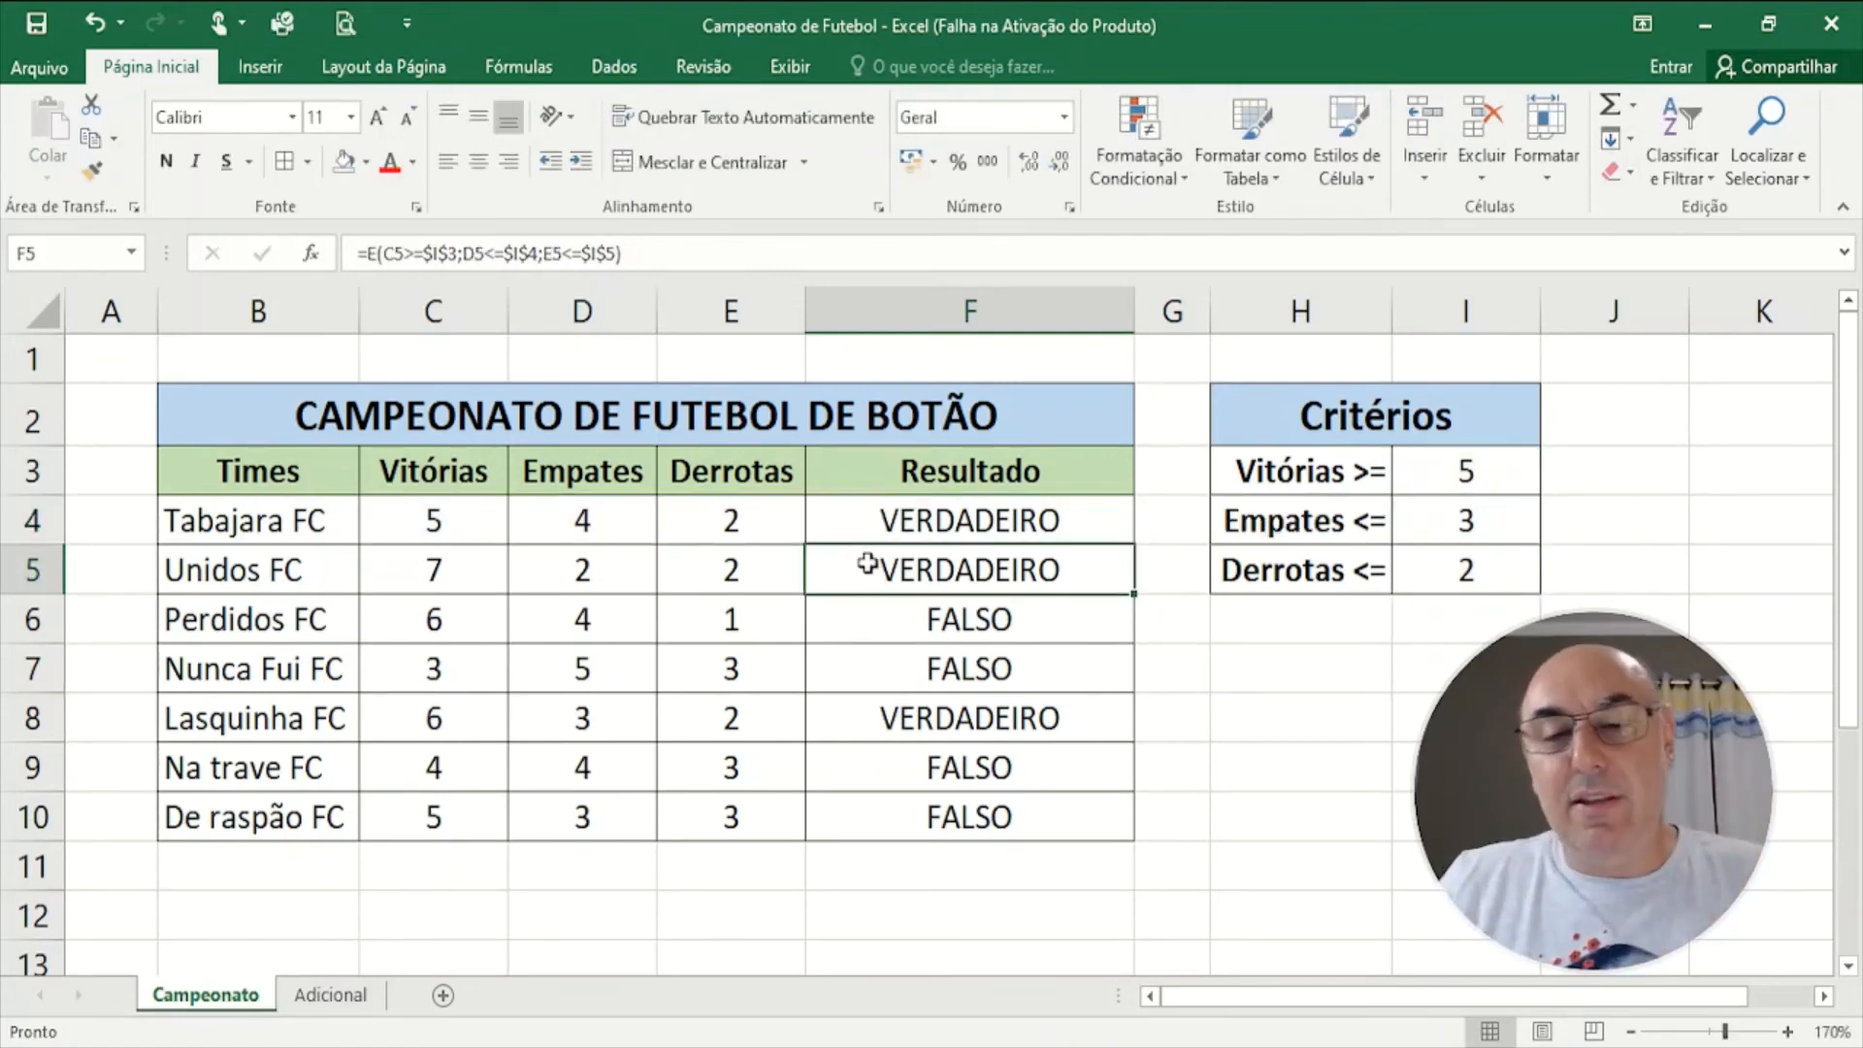
pyautogui.click(941, 529)
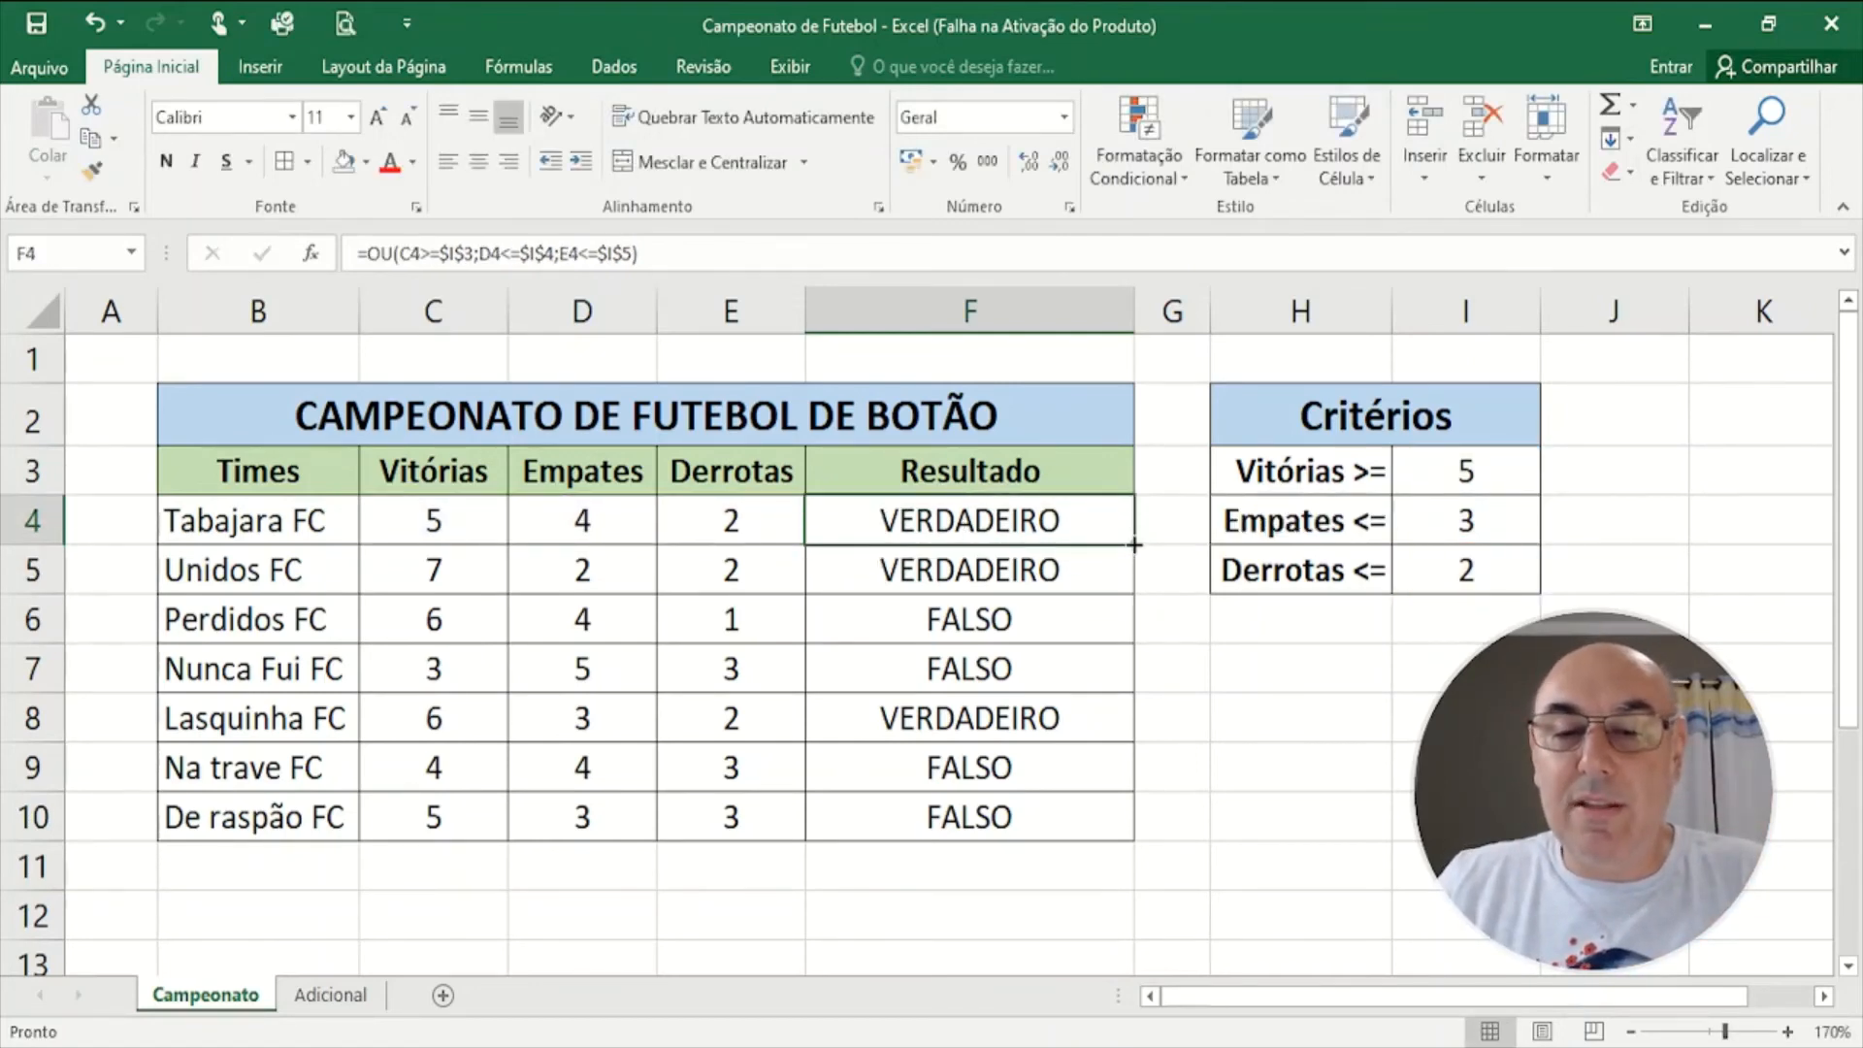
pyautogui.moveTo(1133, 545); pyautogui.dragTo(1107, 835)
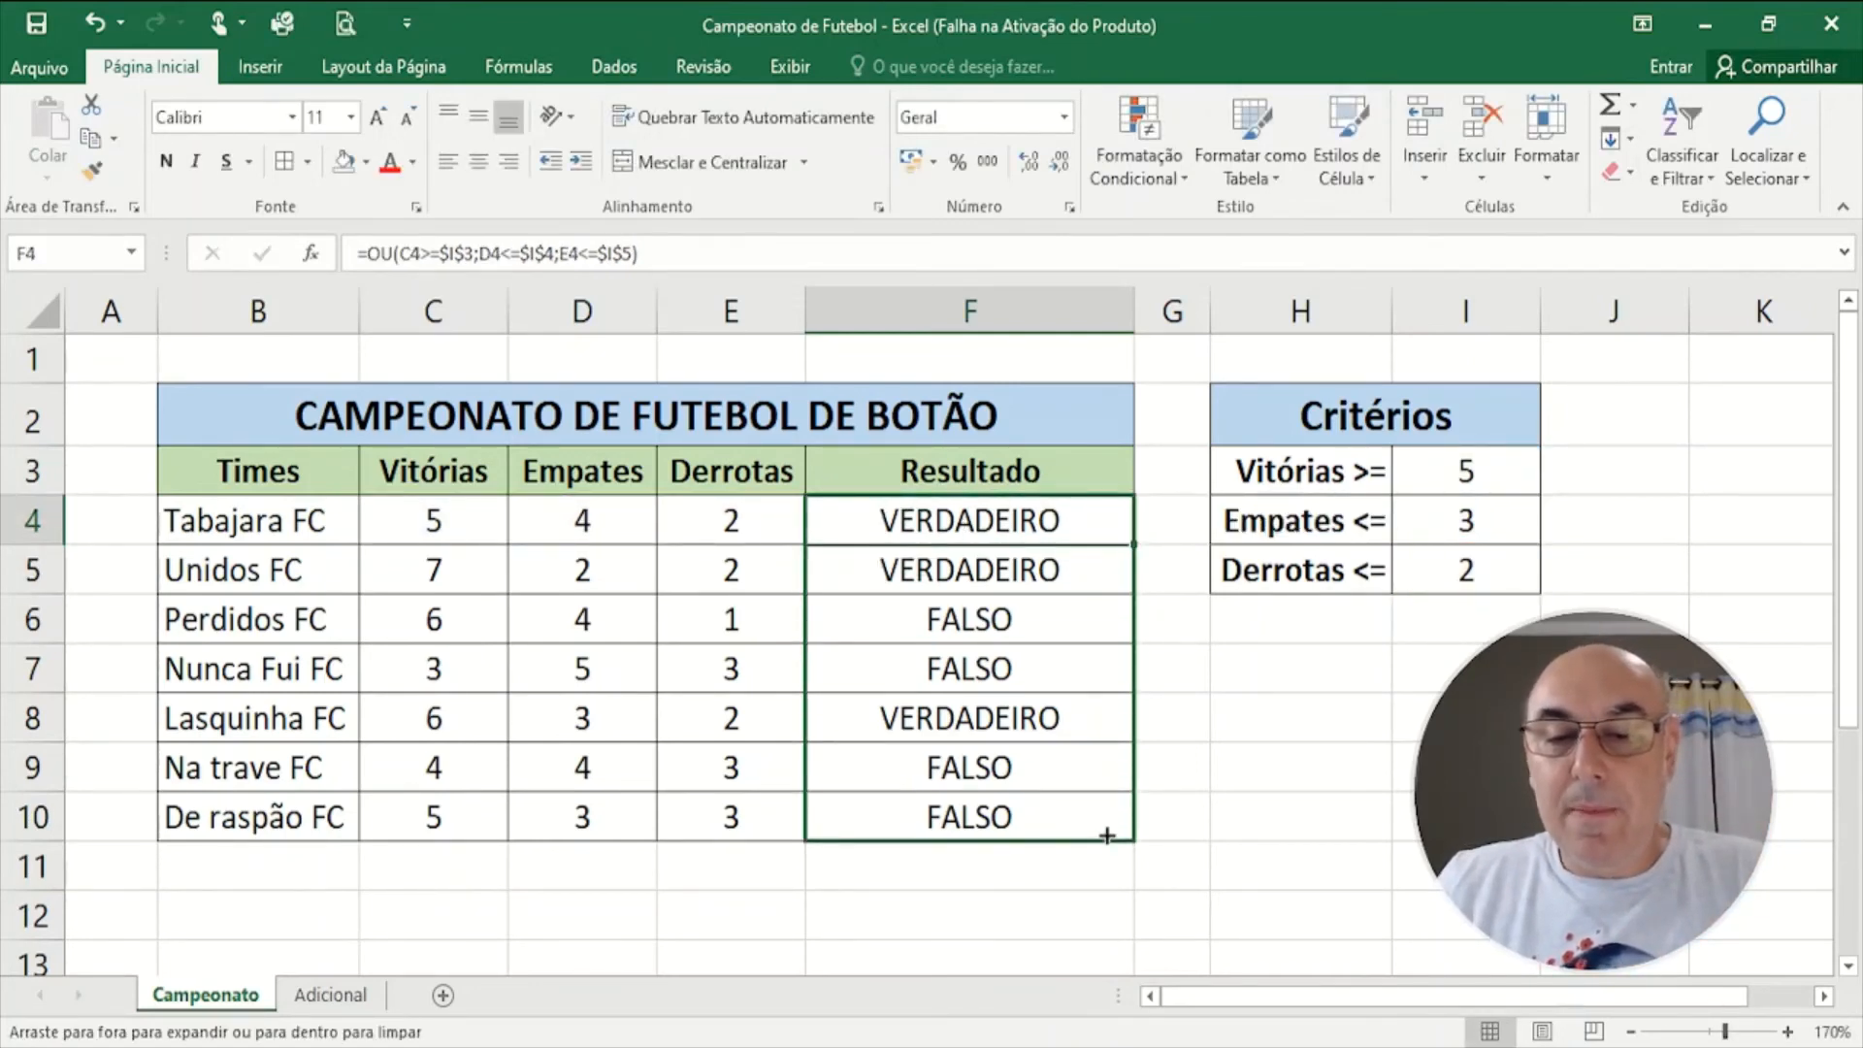
pyautogui.click(1305, 786)
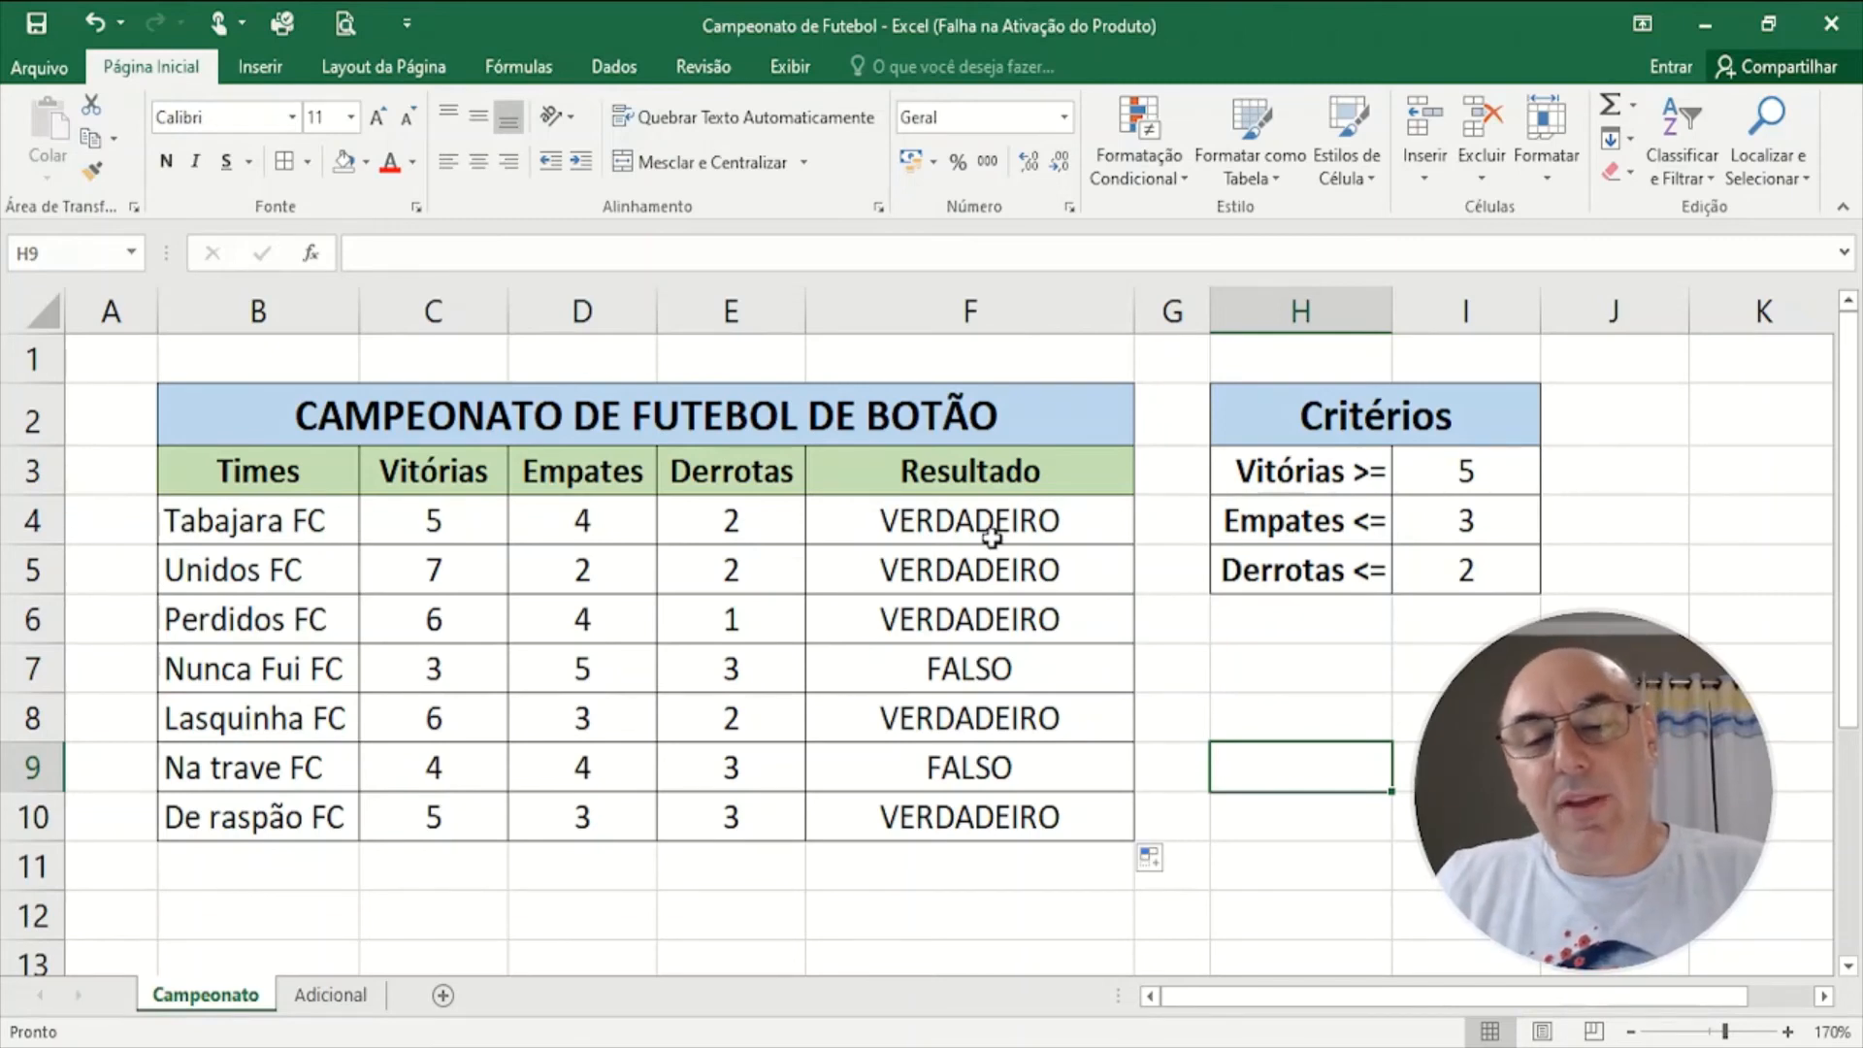
# - Change the OU function in the F4 formula back to E
pyautogui.doubleClick(1084, 524)
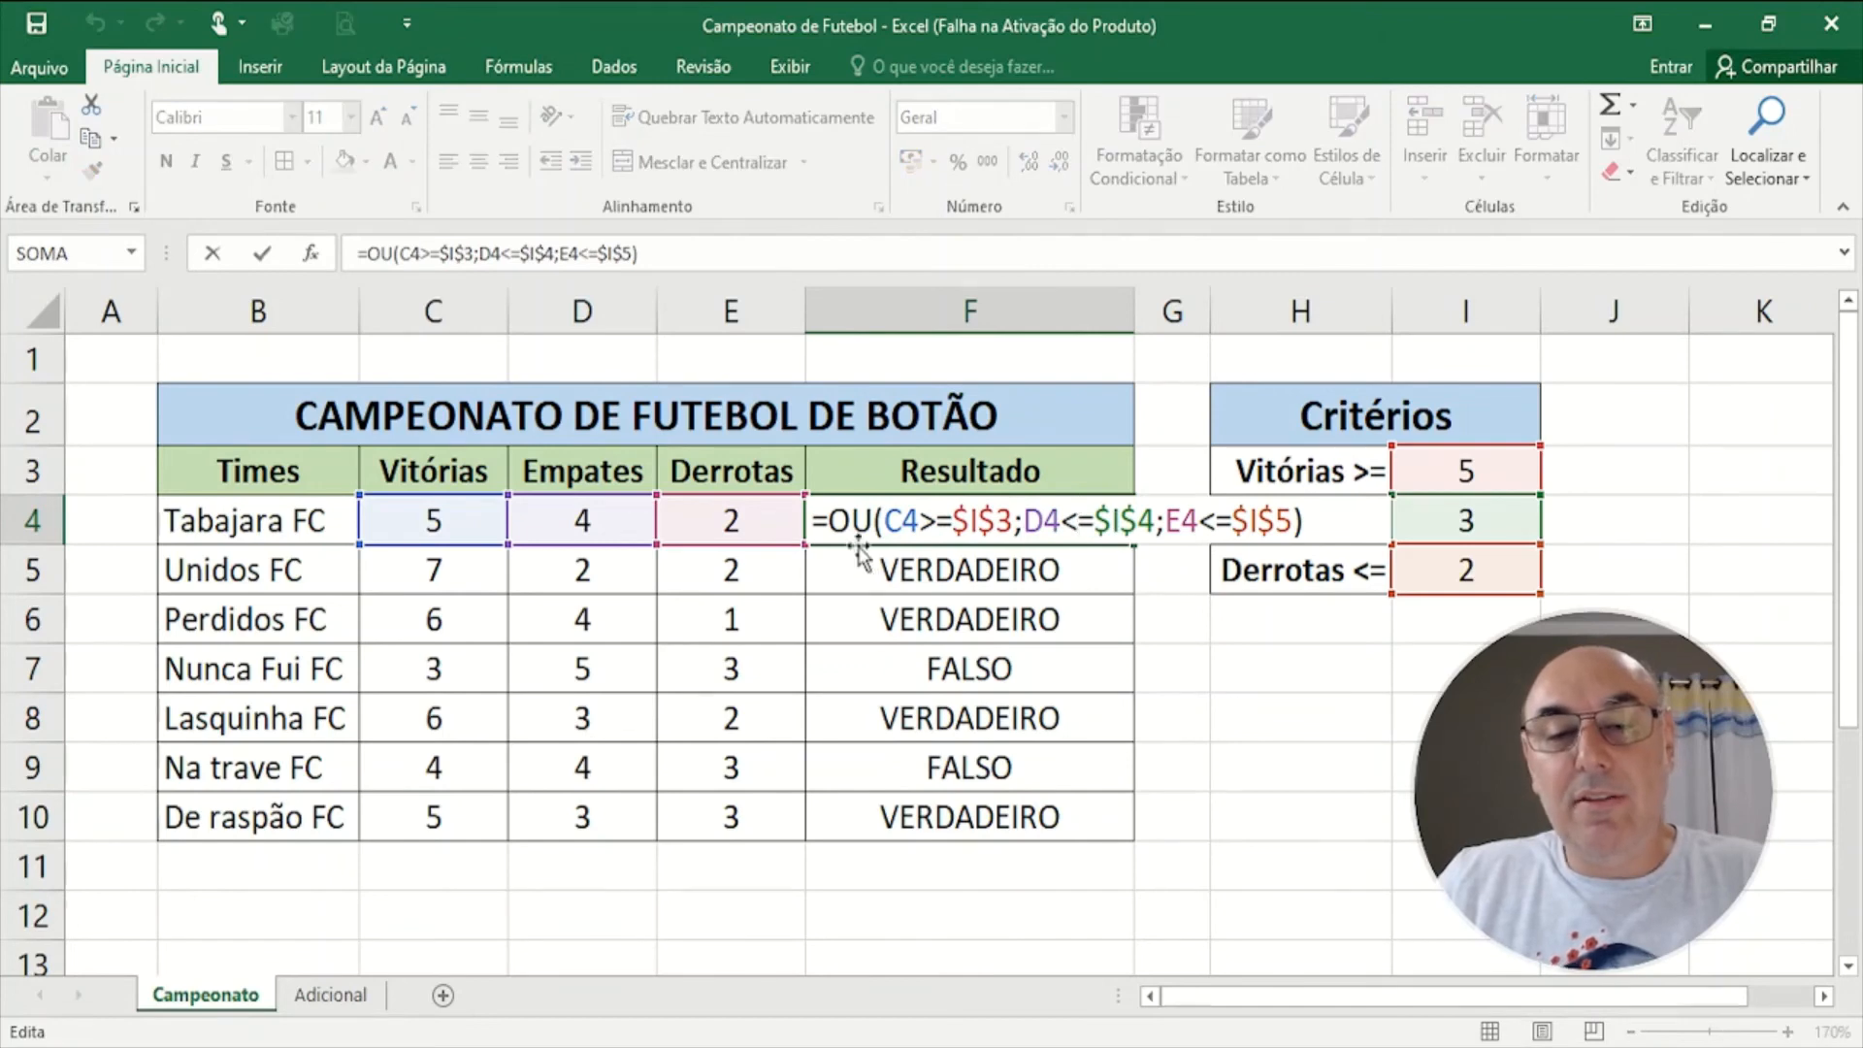
pyautogui.moveTo(873, 524); pyautogui.dragTo(838, 531)
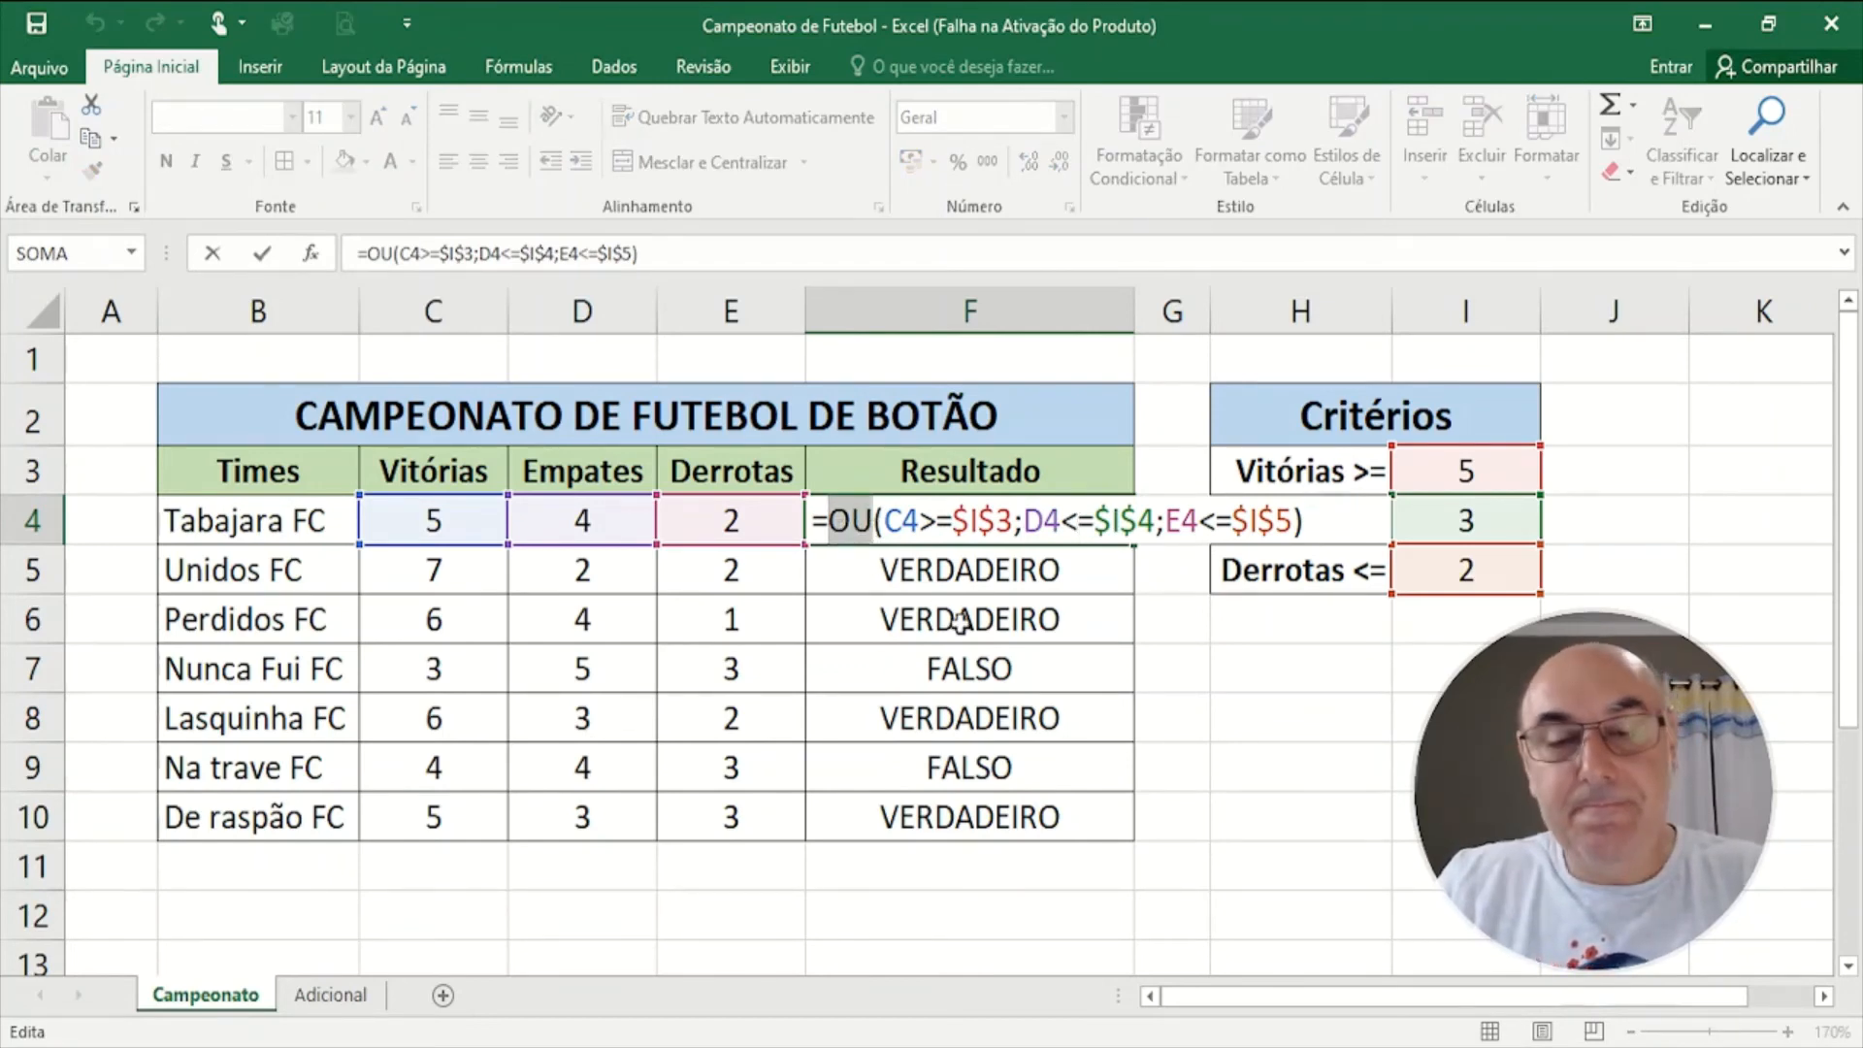
pyautogui.write('E')
pyautogui.press('Return')
# - Wrap F4's E formula in an SE function, using the E expression as its logical test
pyautogui.click(929, 521)
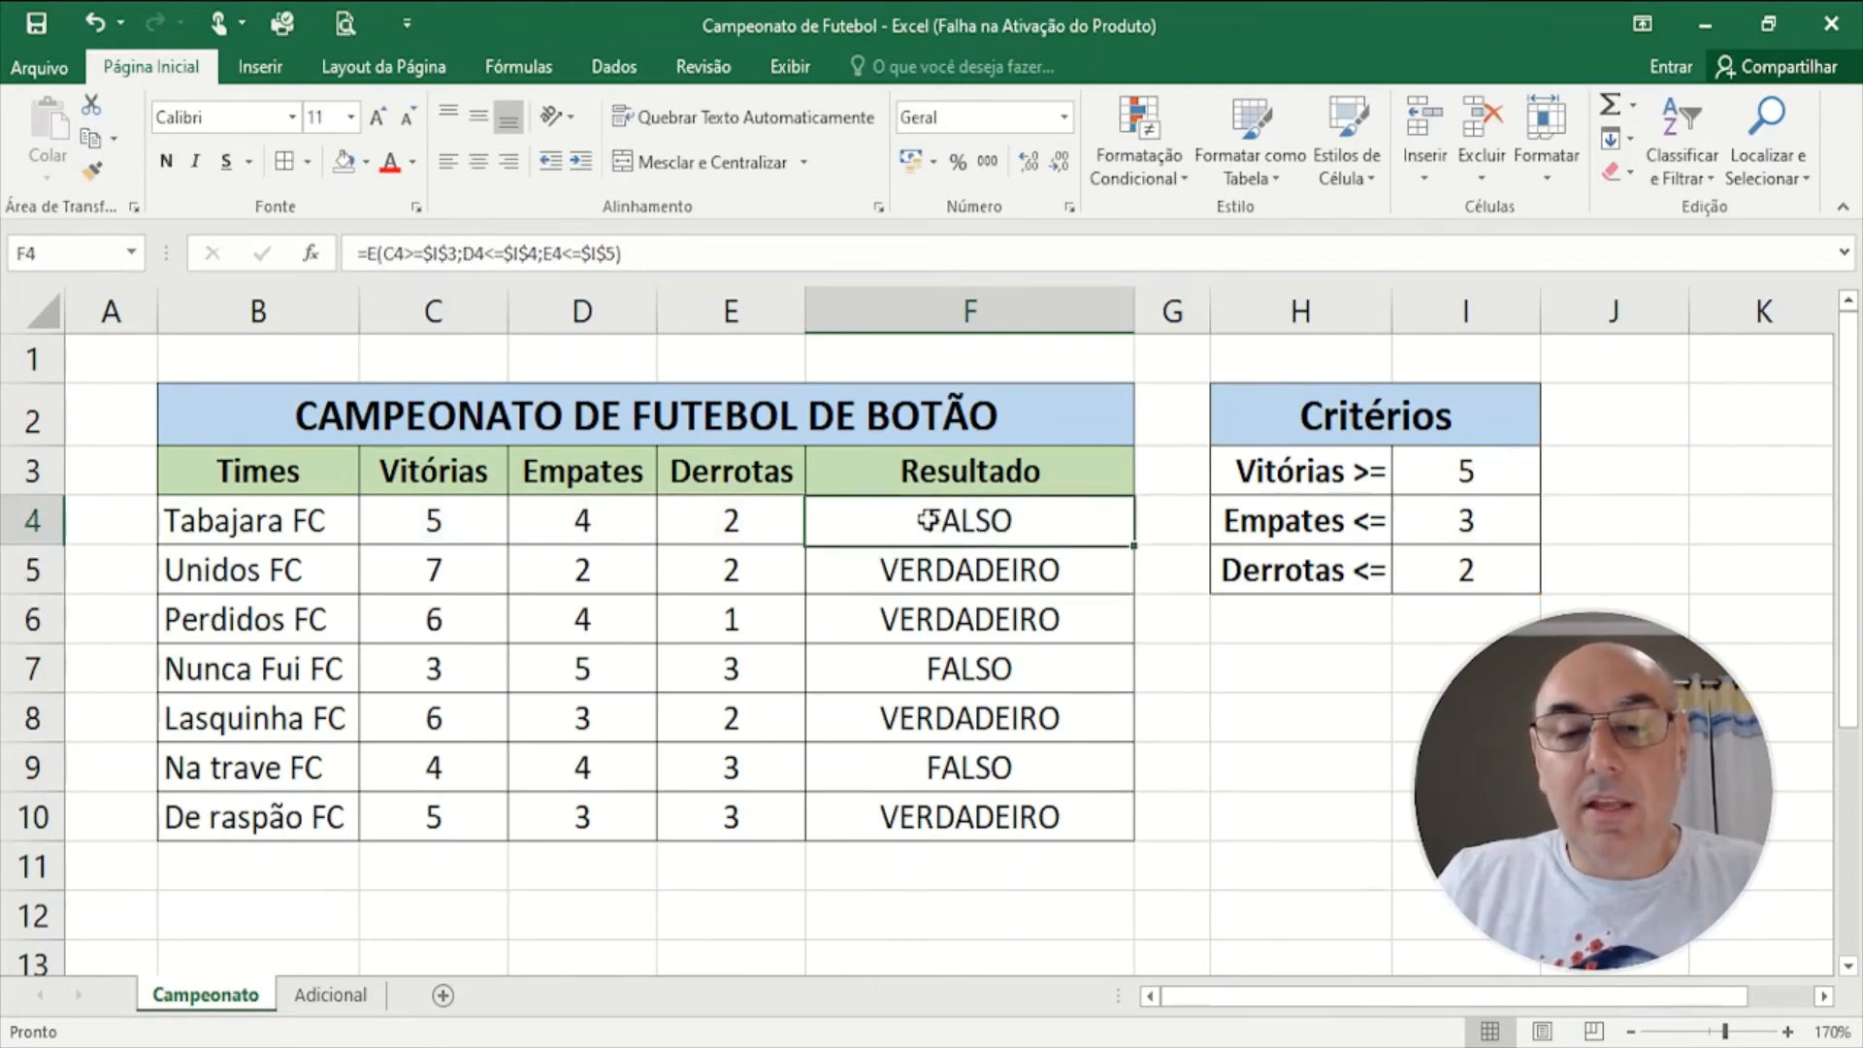
pyautogui.doubleClick(929, 521)
pyautogui.click(828, 524)
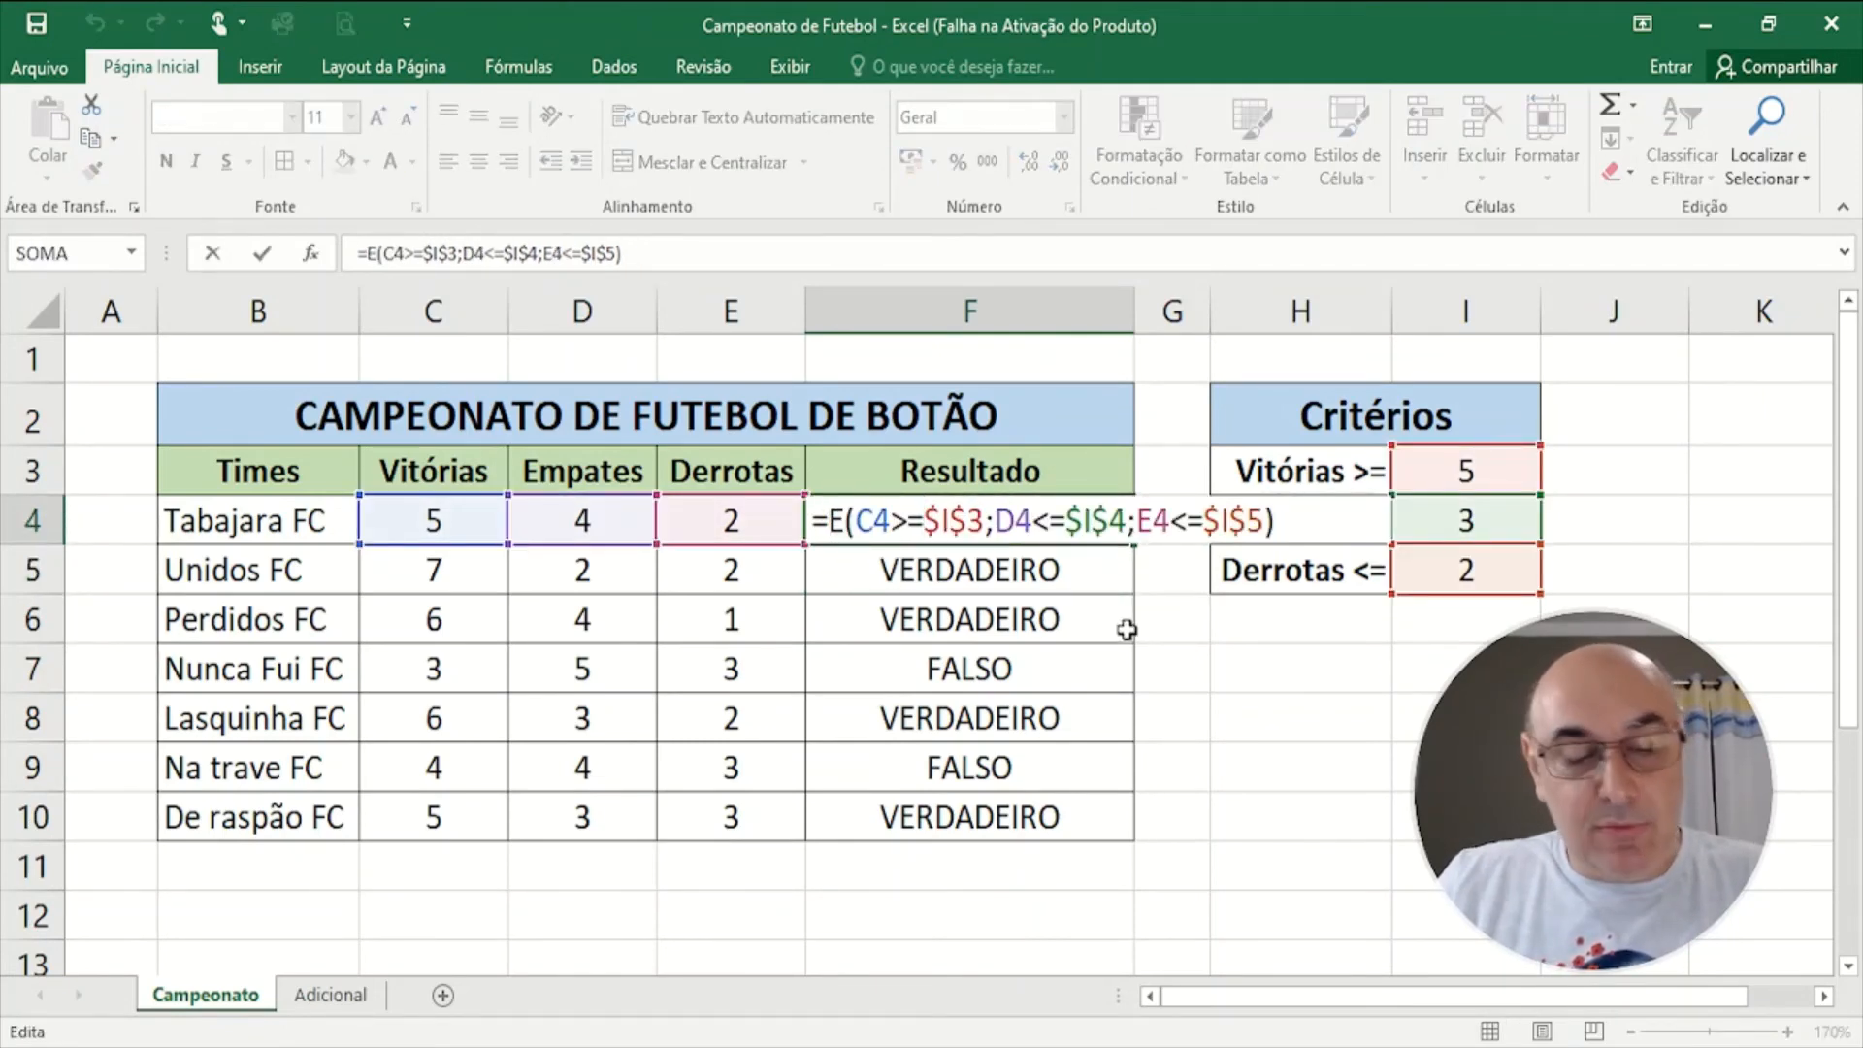
pyautogui.write('se')
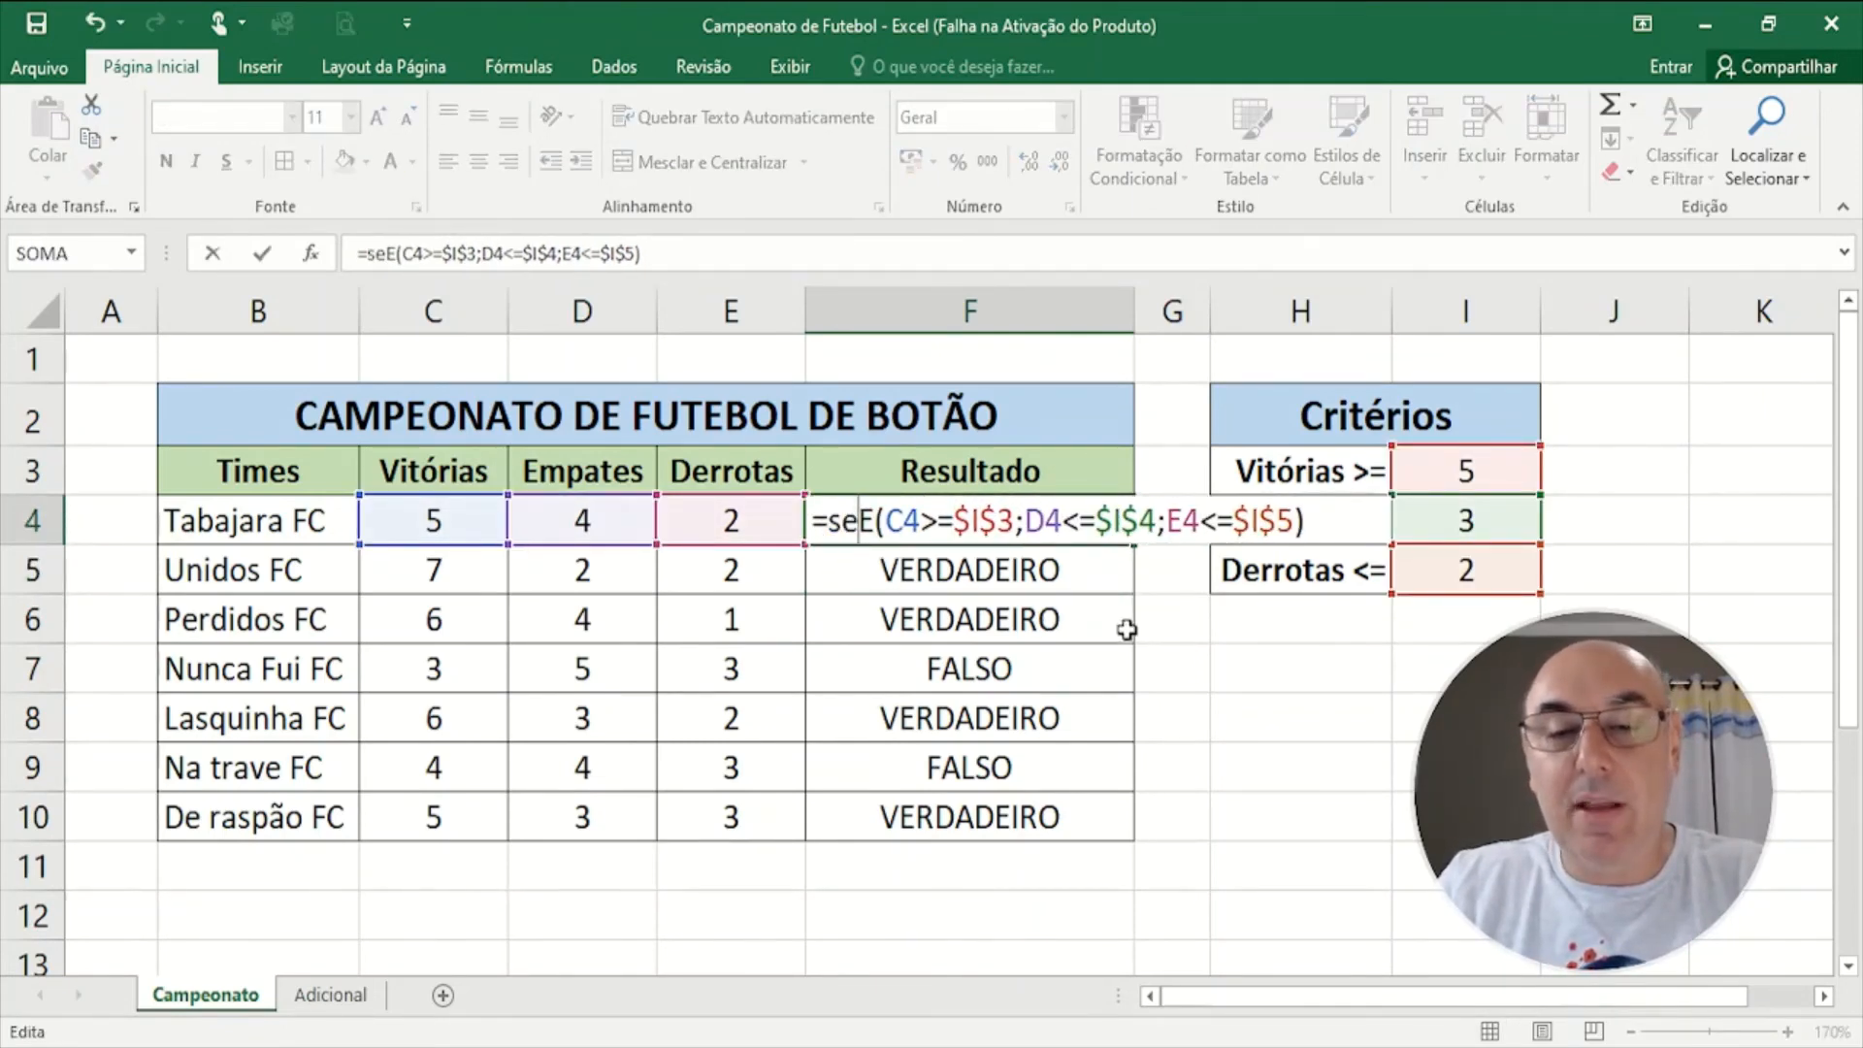
pyautogui.write('(')
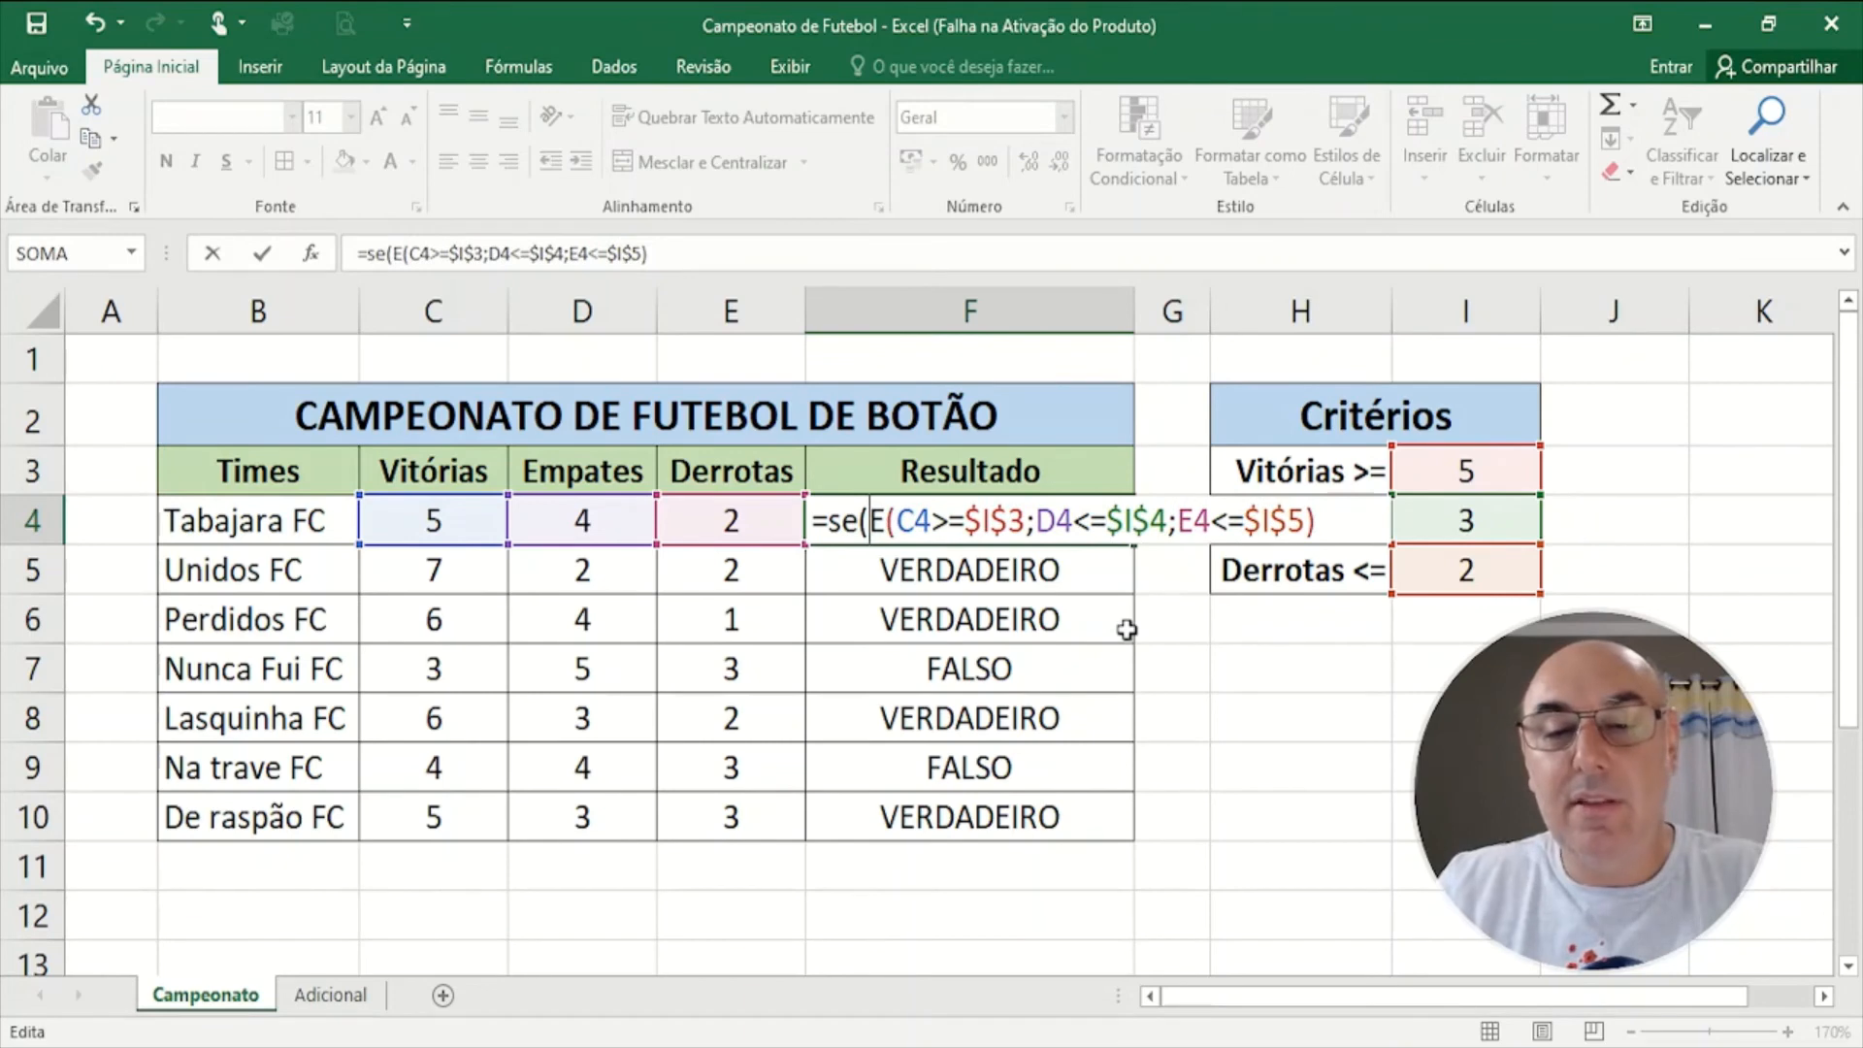
pyautogui.click(1315, 519)
pyautogui.write(';')
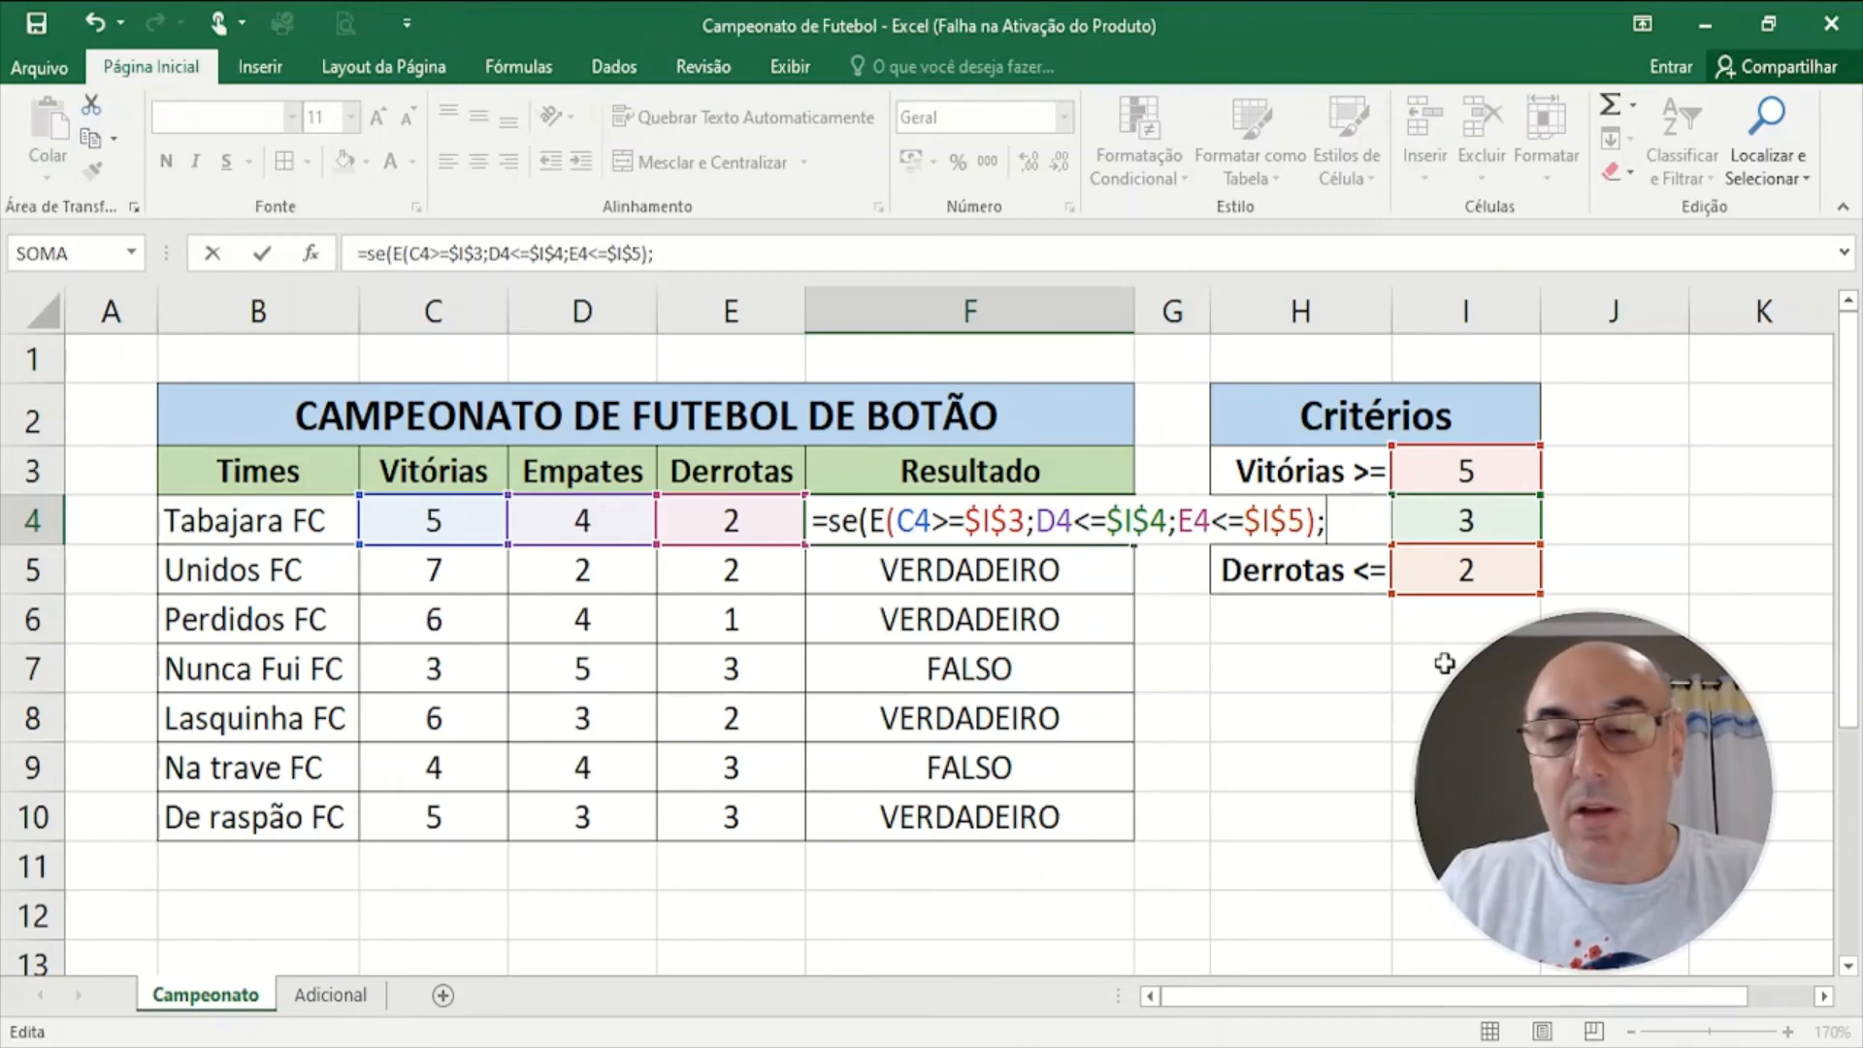
# - Complete F4's SE formula with "Classificado" as the value if true and "Eliminado" as the value if false
pyautogui.write('"C')
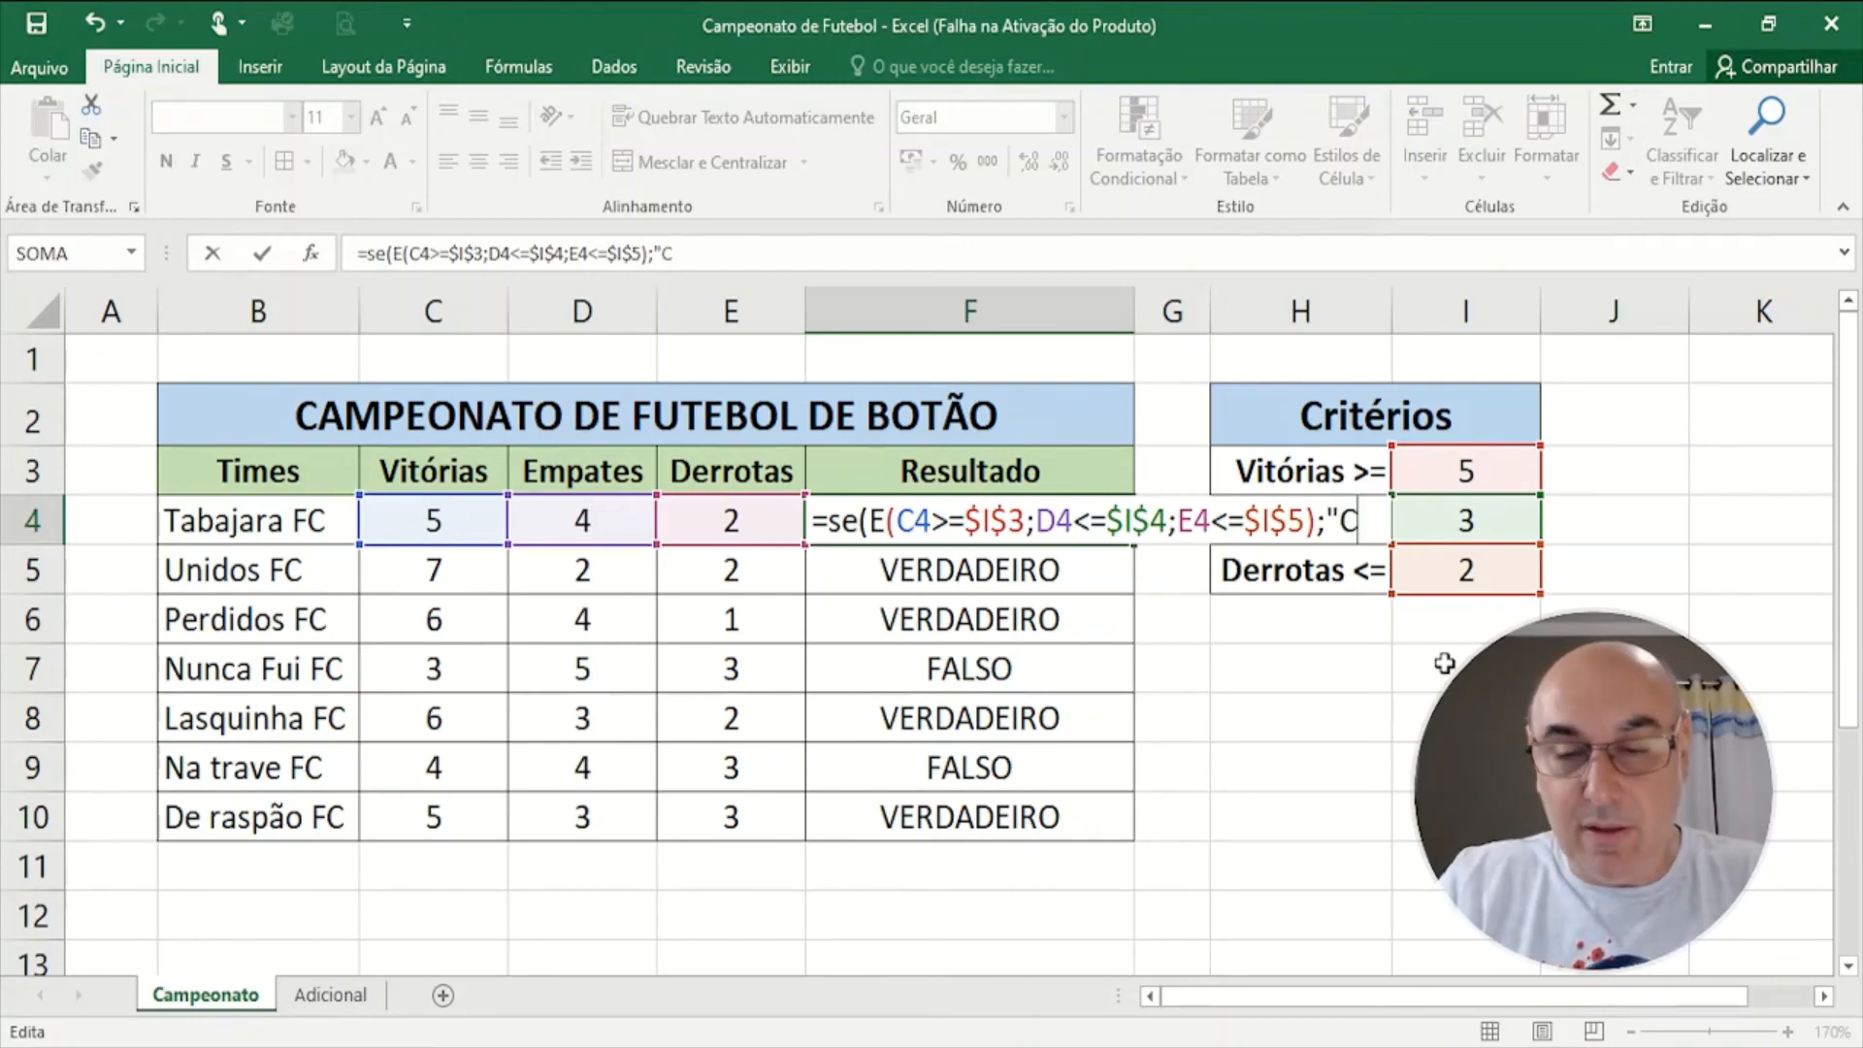
pyautogui.write('lassi')
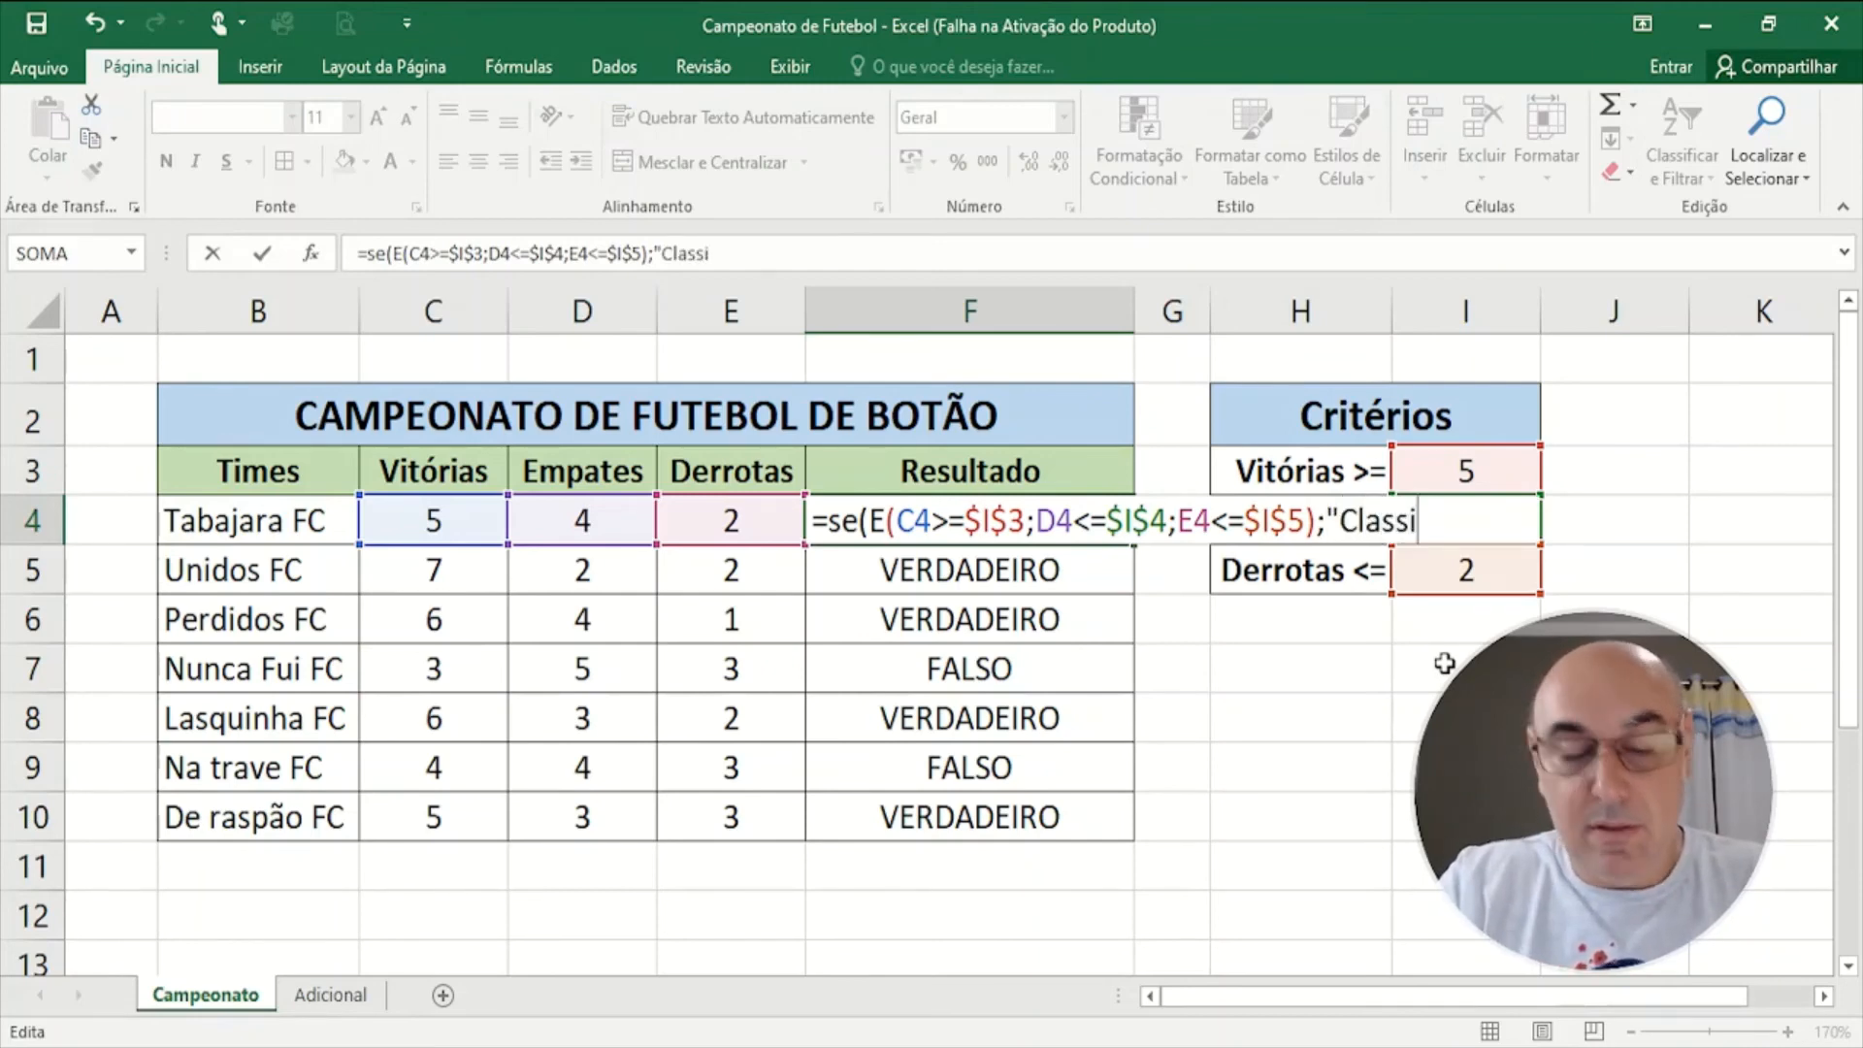
pyautogui.write('ficado')
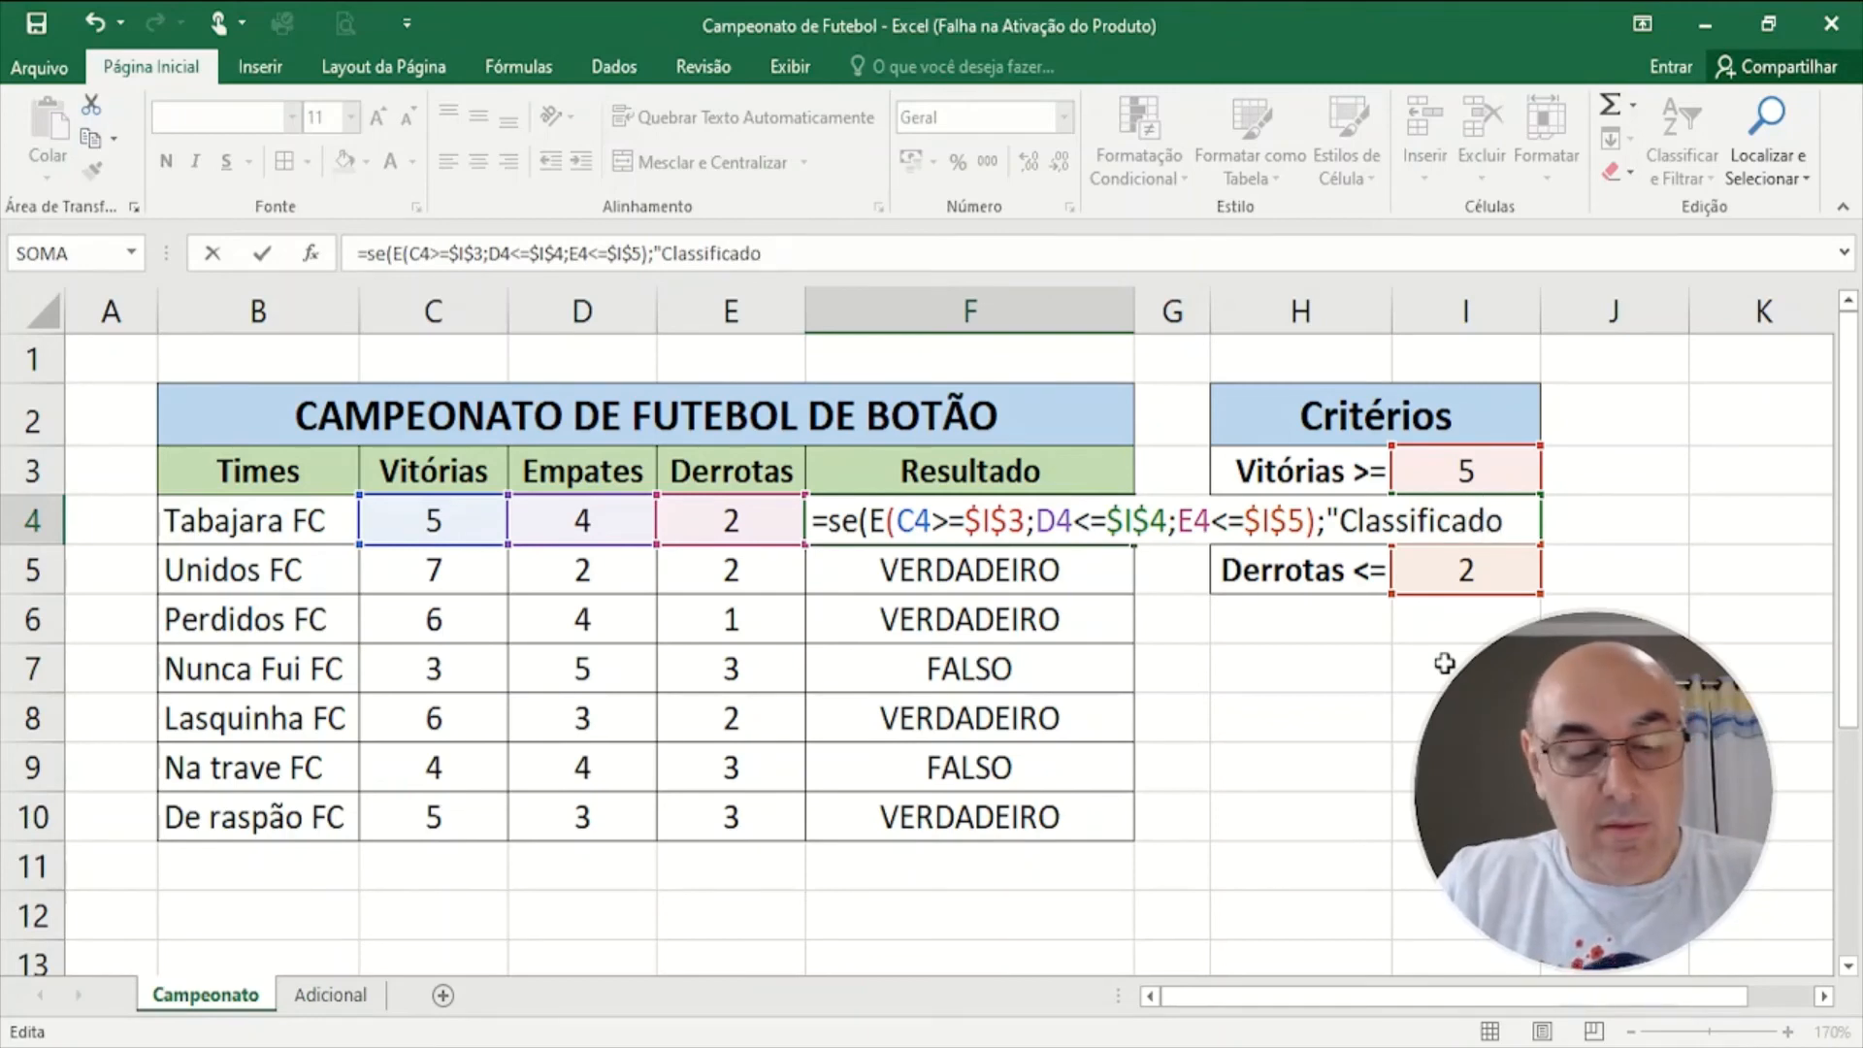
pyautogui.write('";')
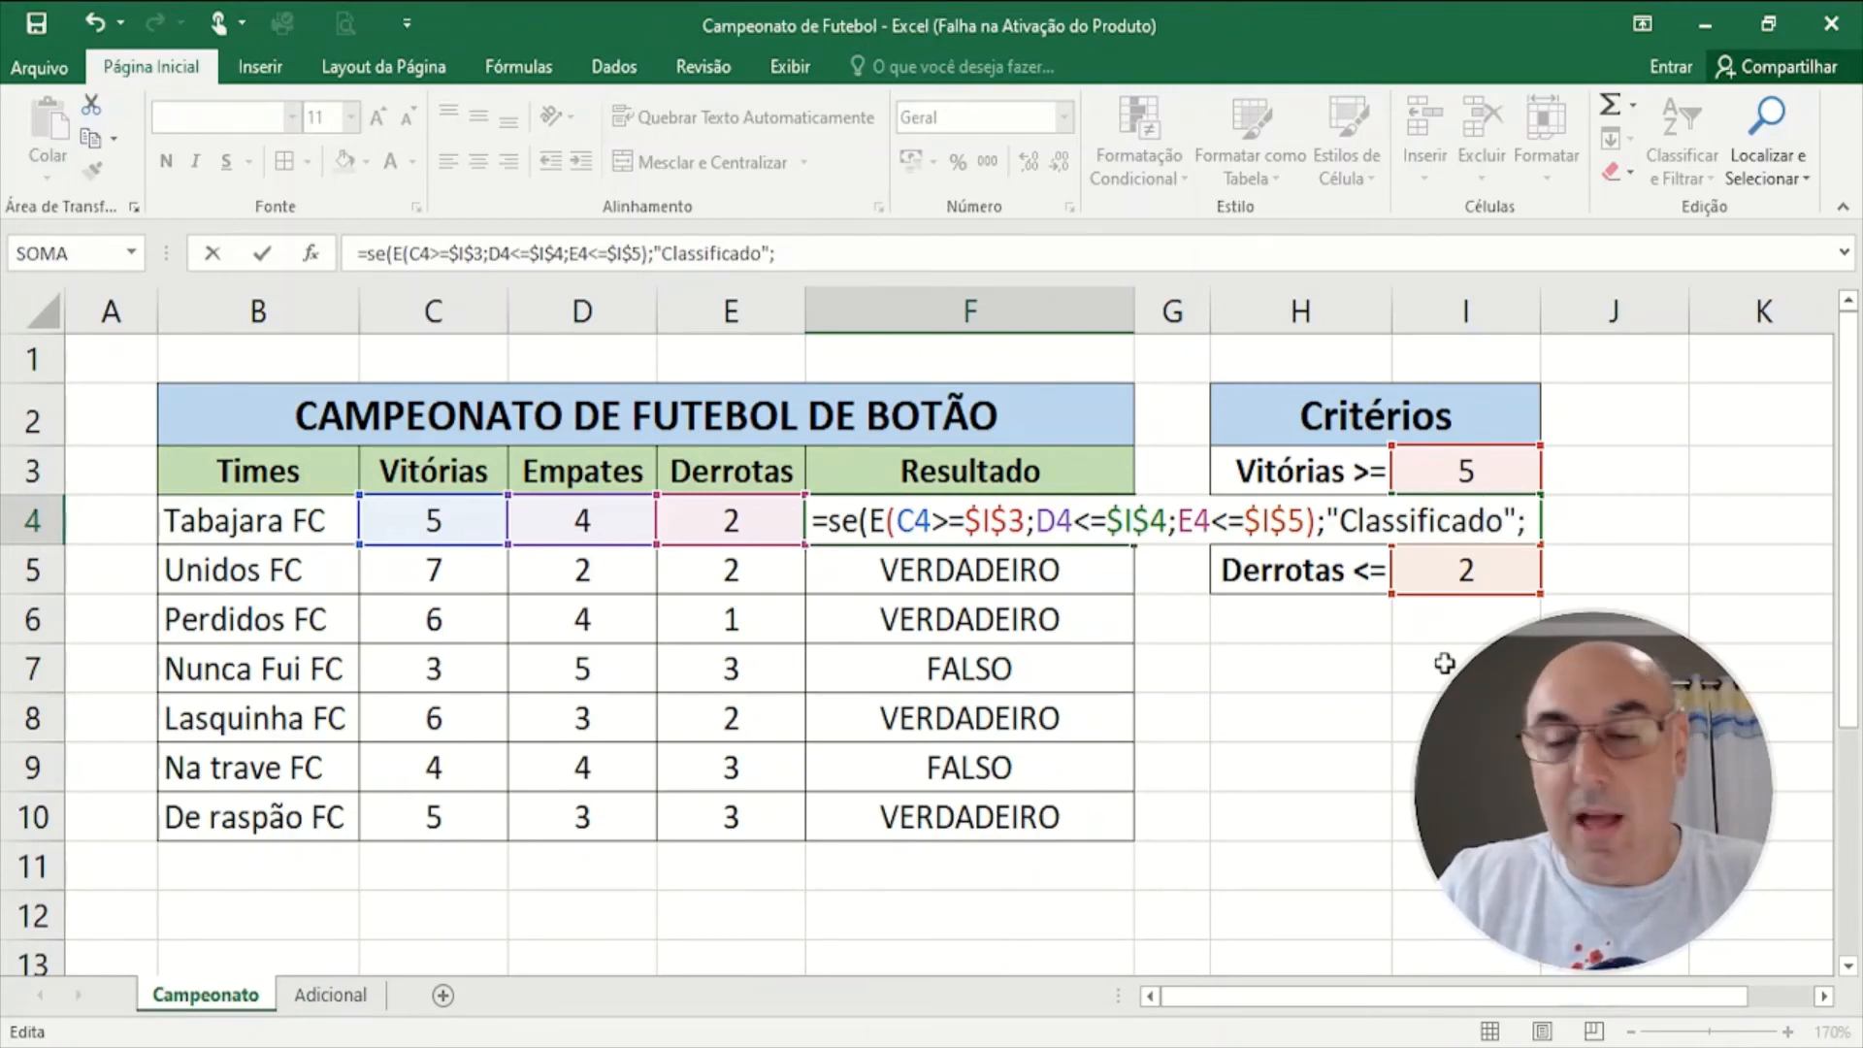
pyautogui.write('"')
pyautogui.write('Eli')
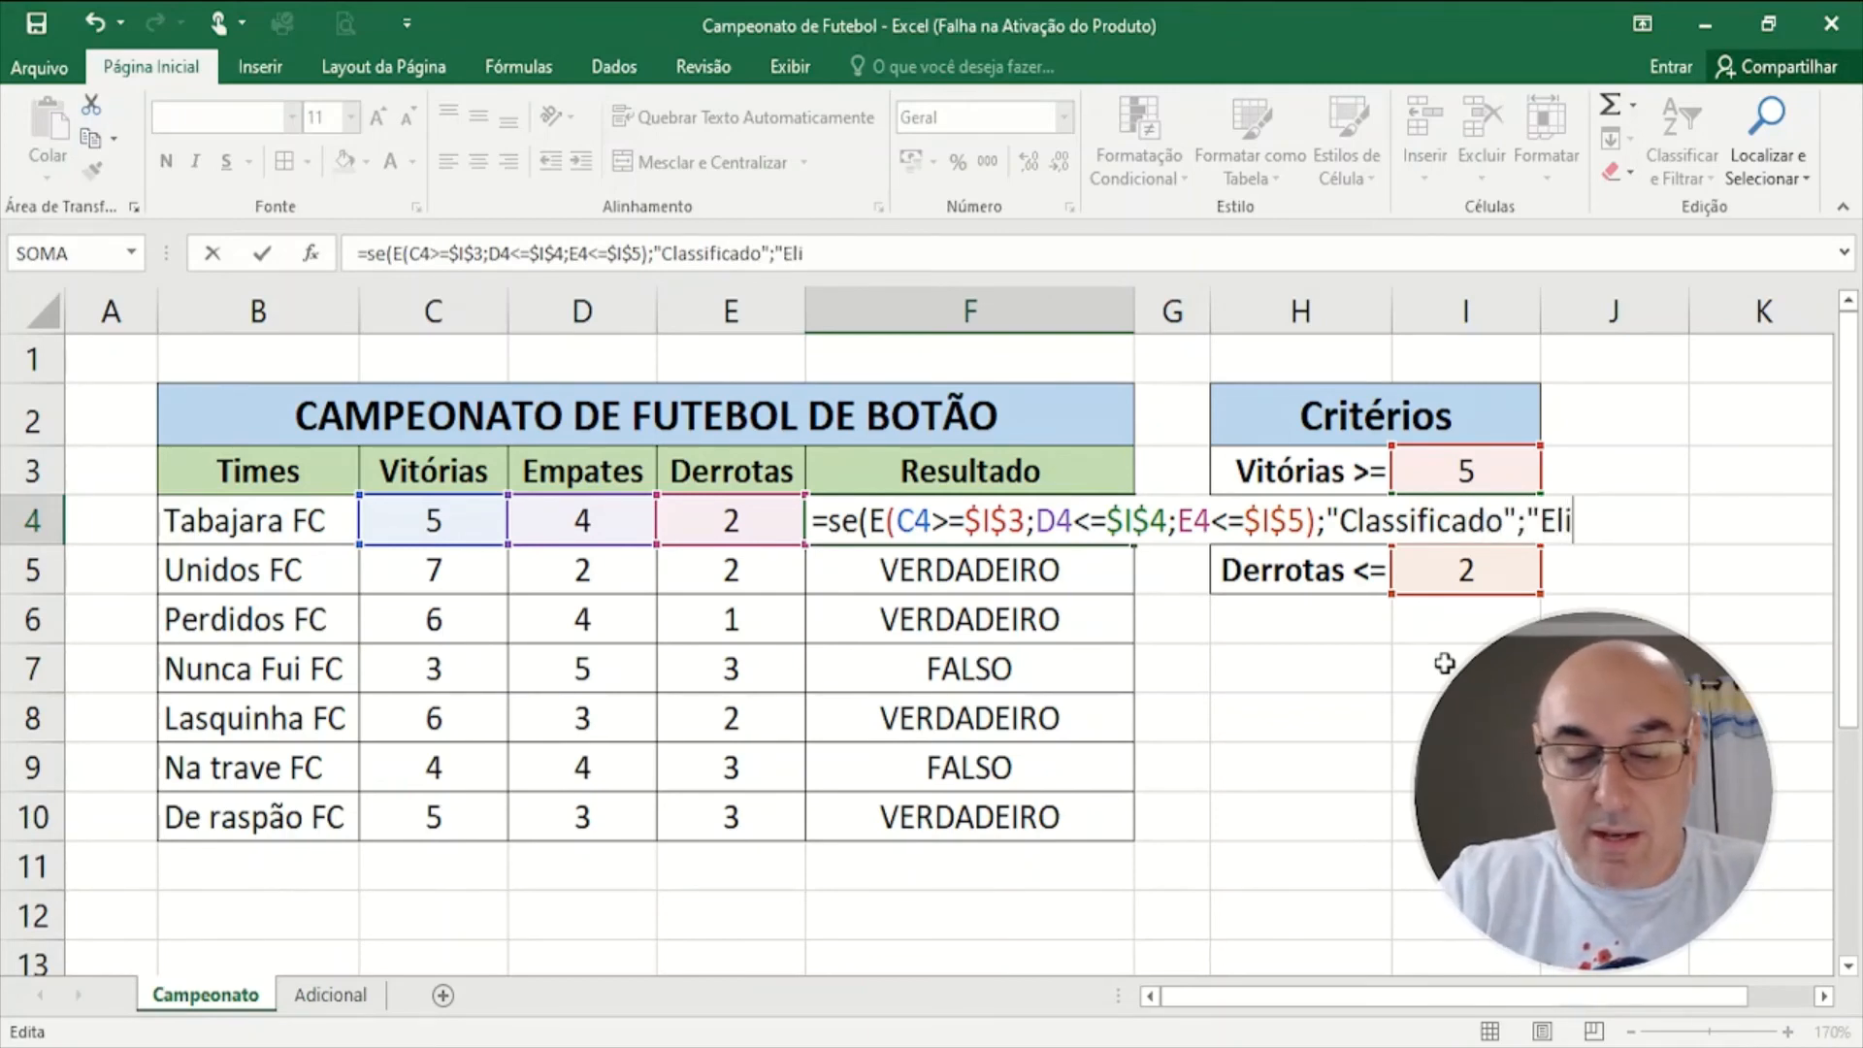
pyautogui.write('minado"')
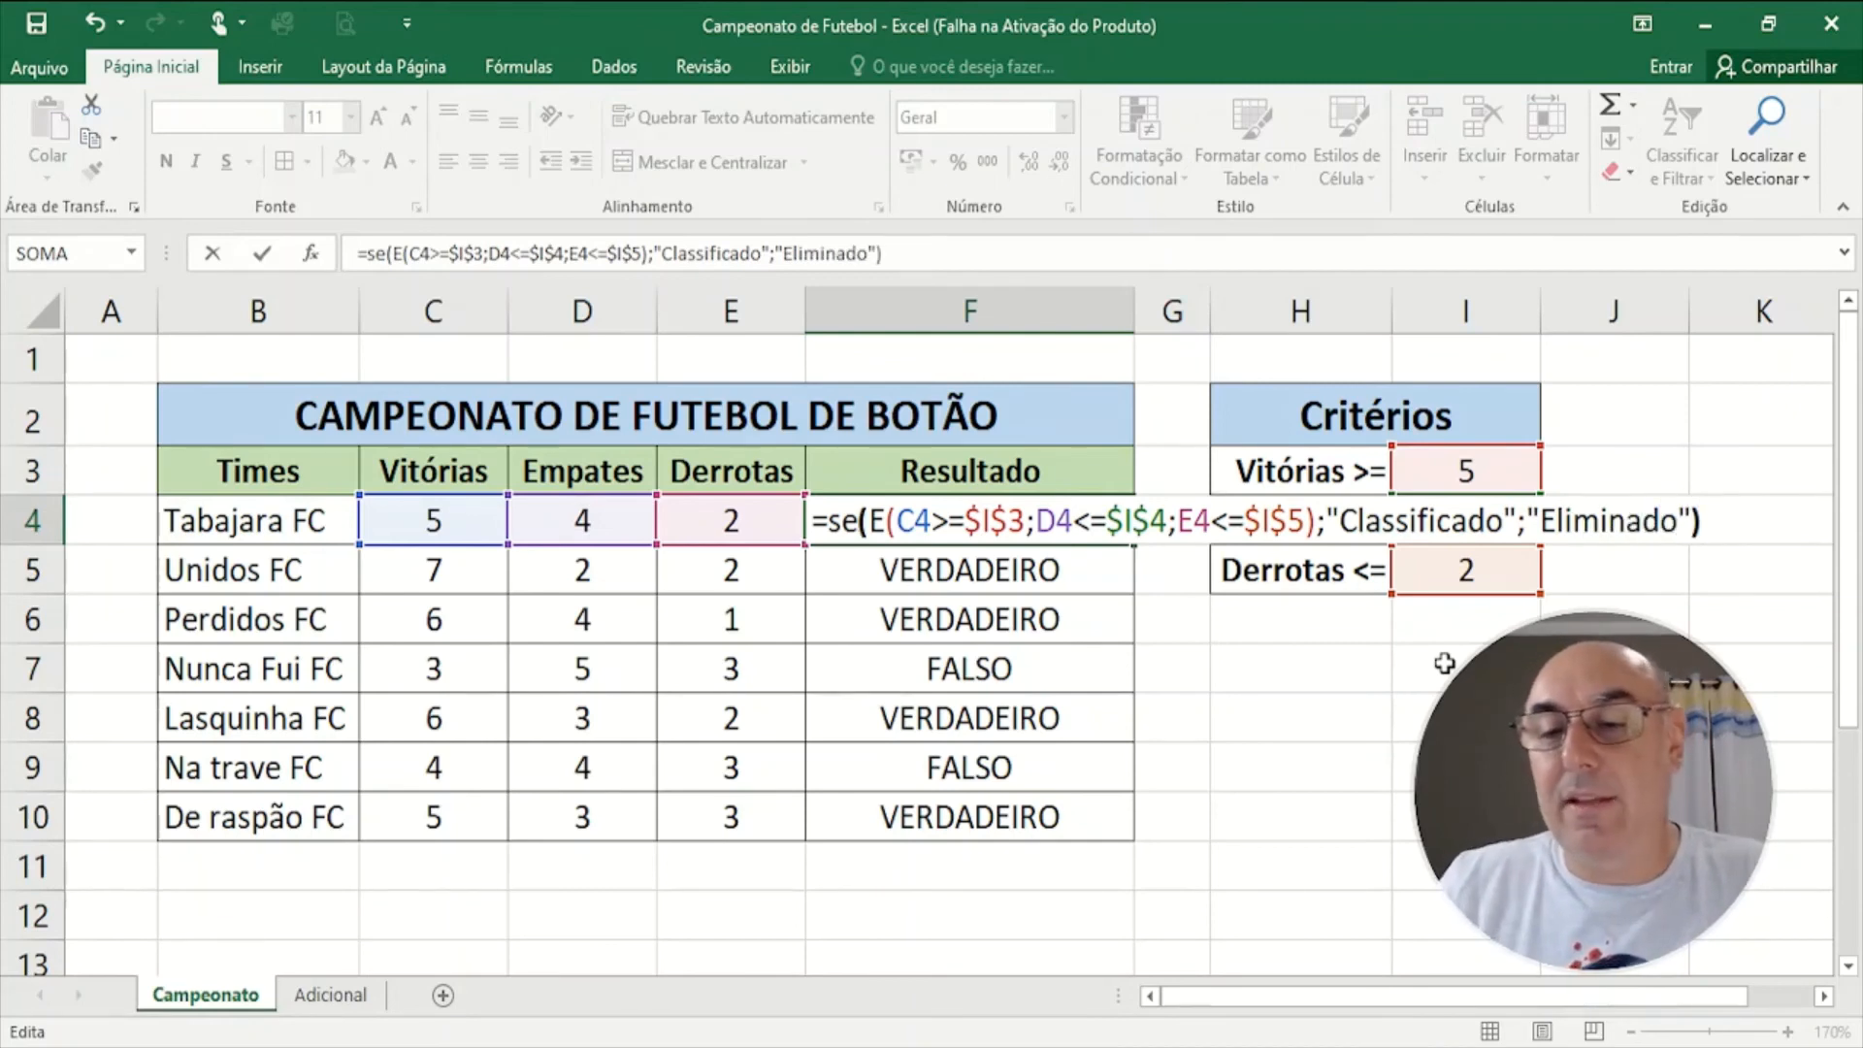
pyautogui.write(')')
pyautogui.press('Return')
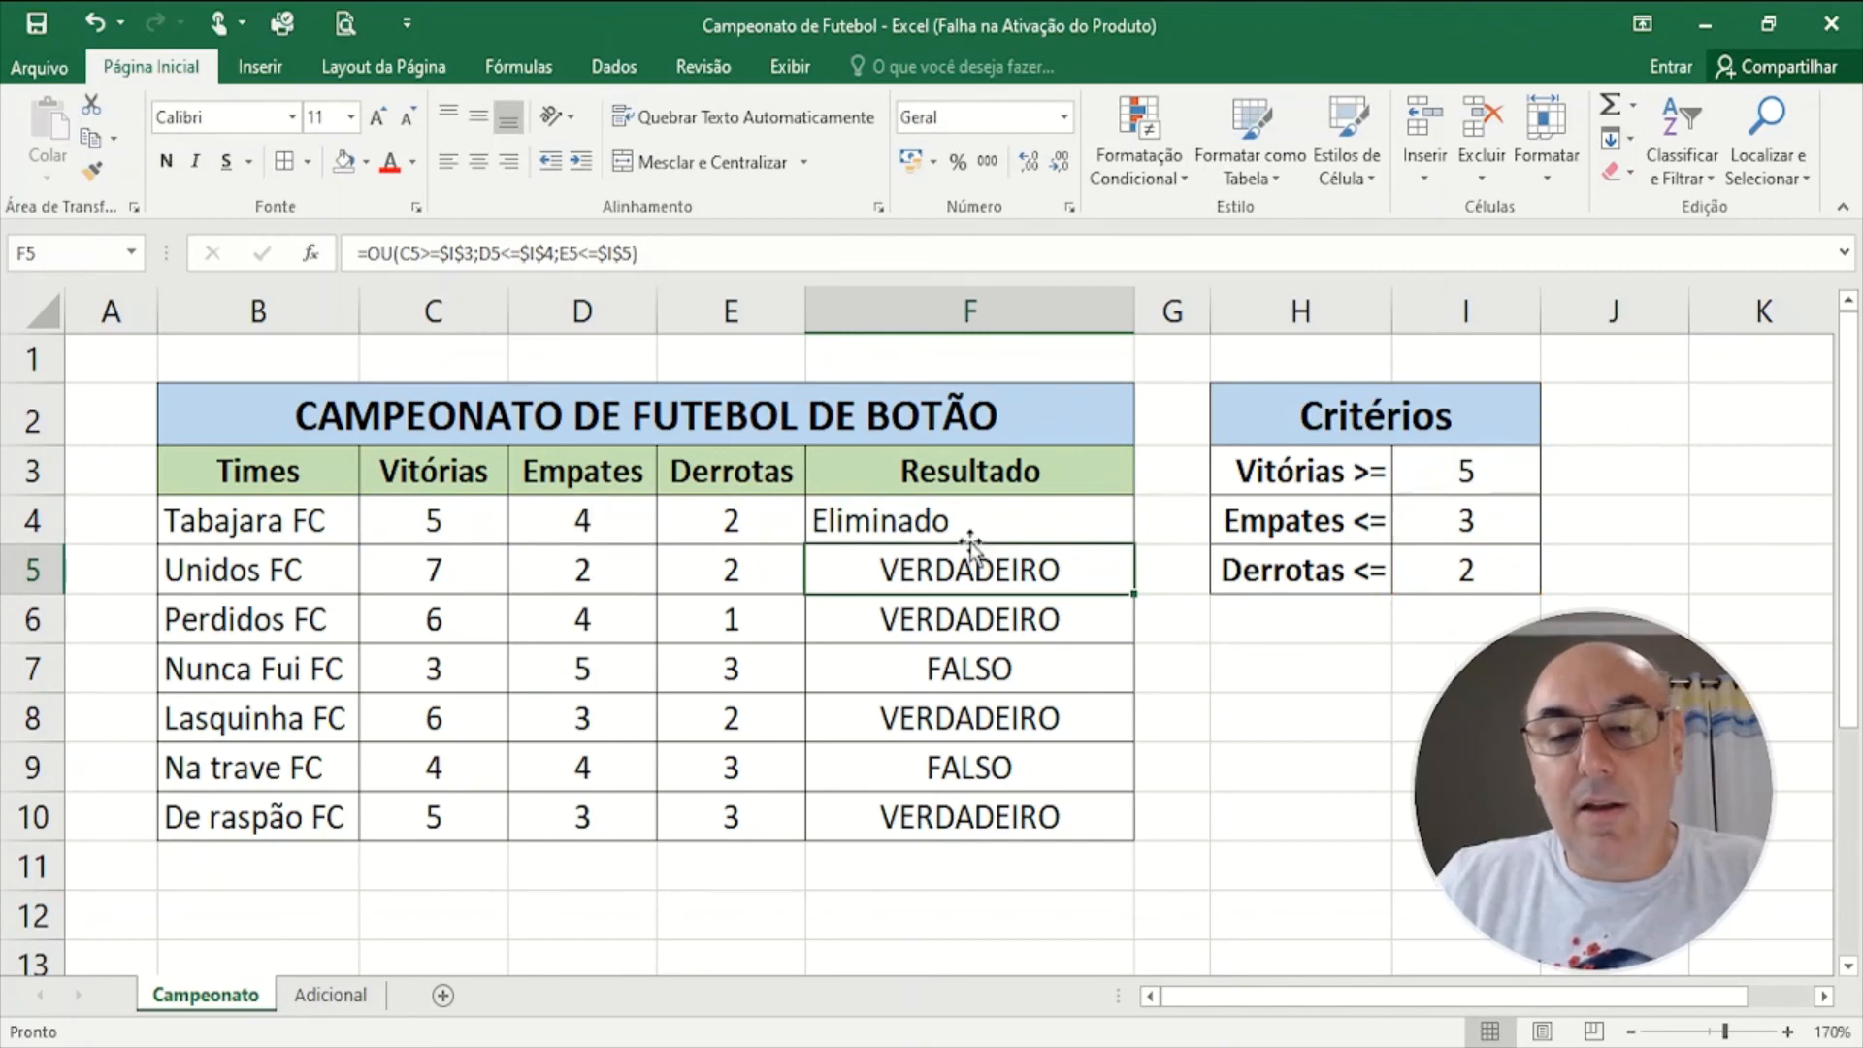
# - Fill the SE formula from F4 down through F10 and centre the Resultado cells horizontally
pyautogui.click(1067, 530)
pyautogui.moveTo(1124, 549); pyautogui.dragTo(1087, 846)
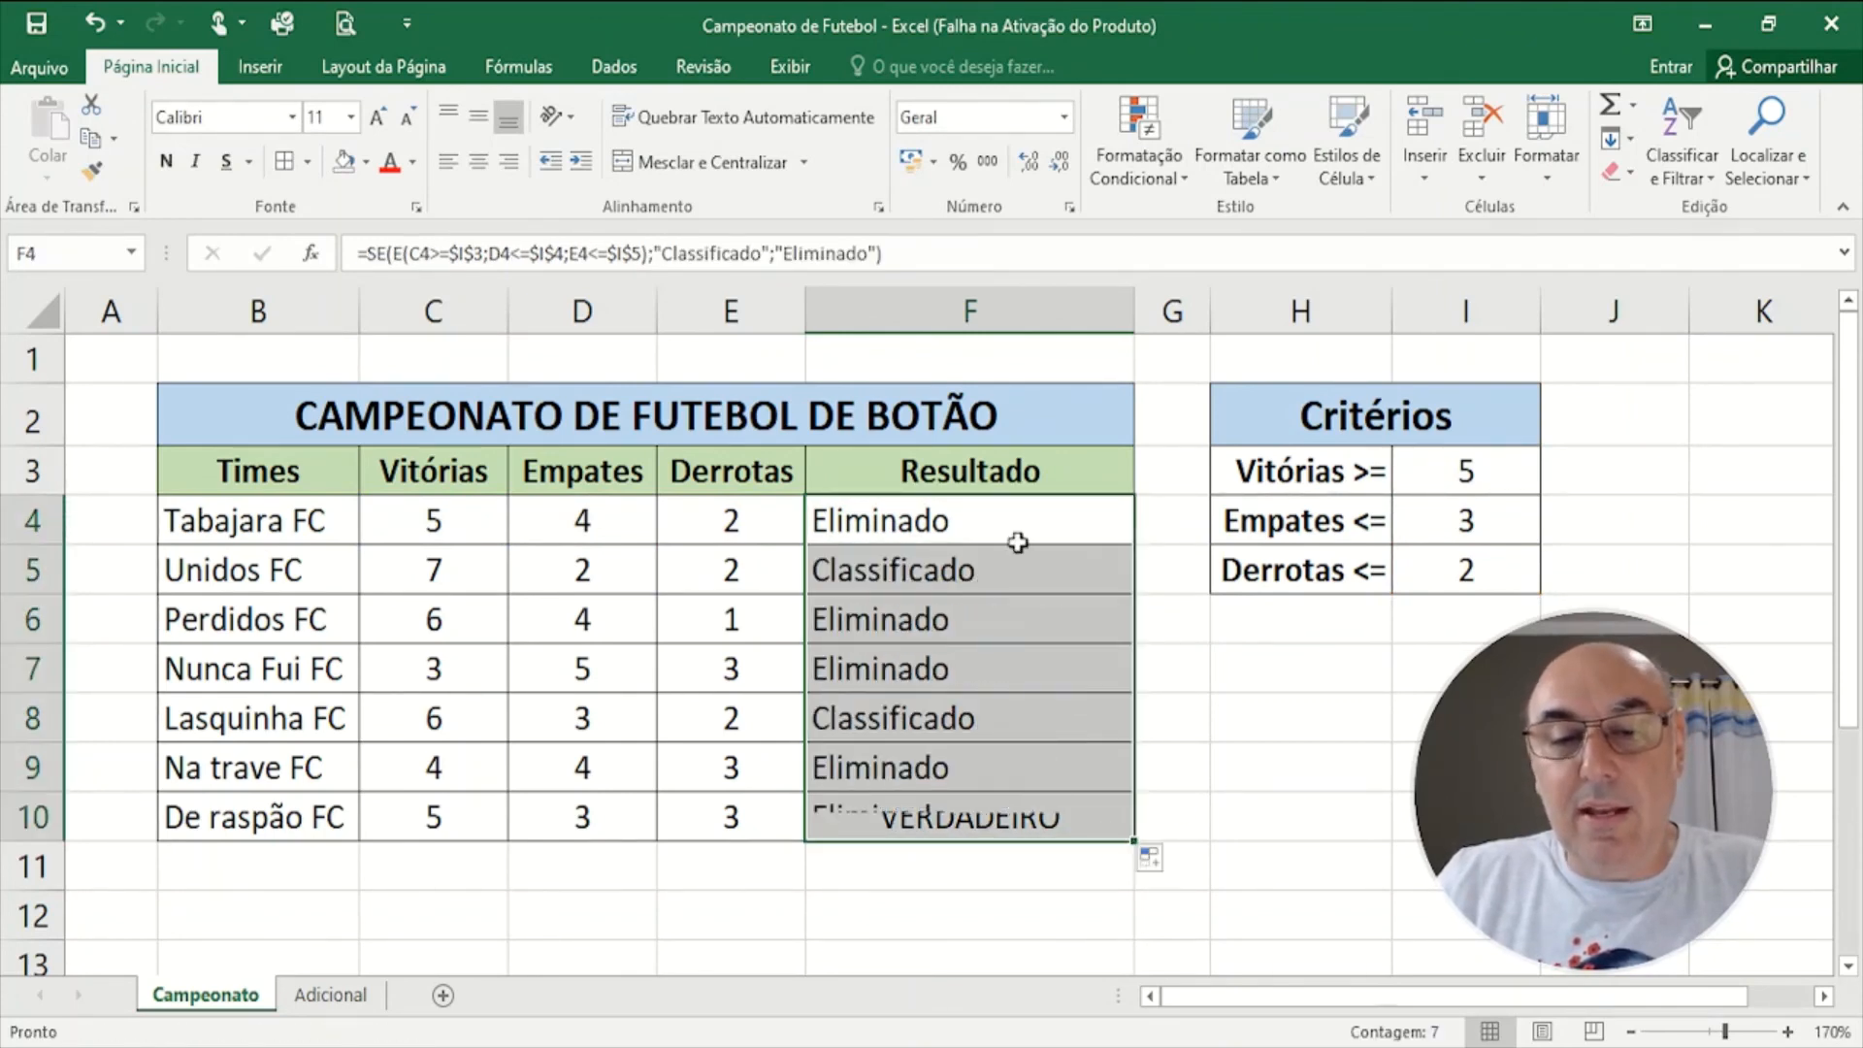
pyautogui.click(479, 161)
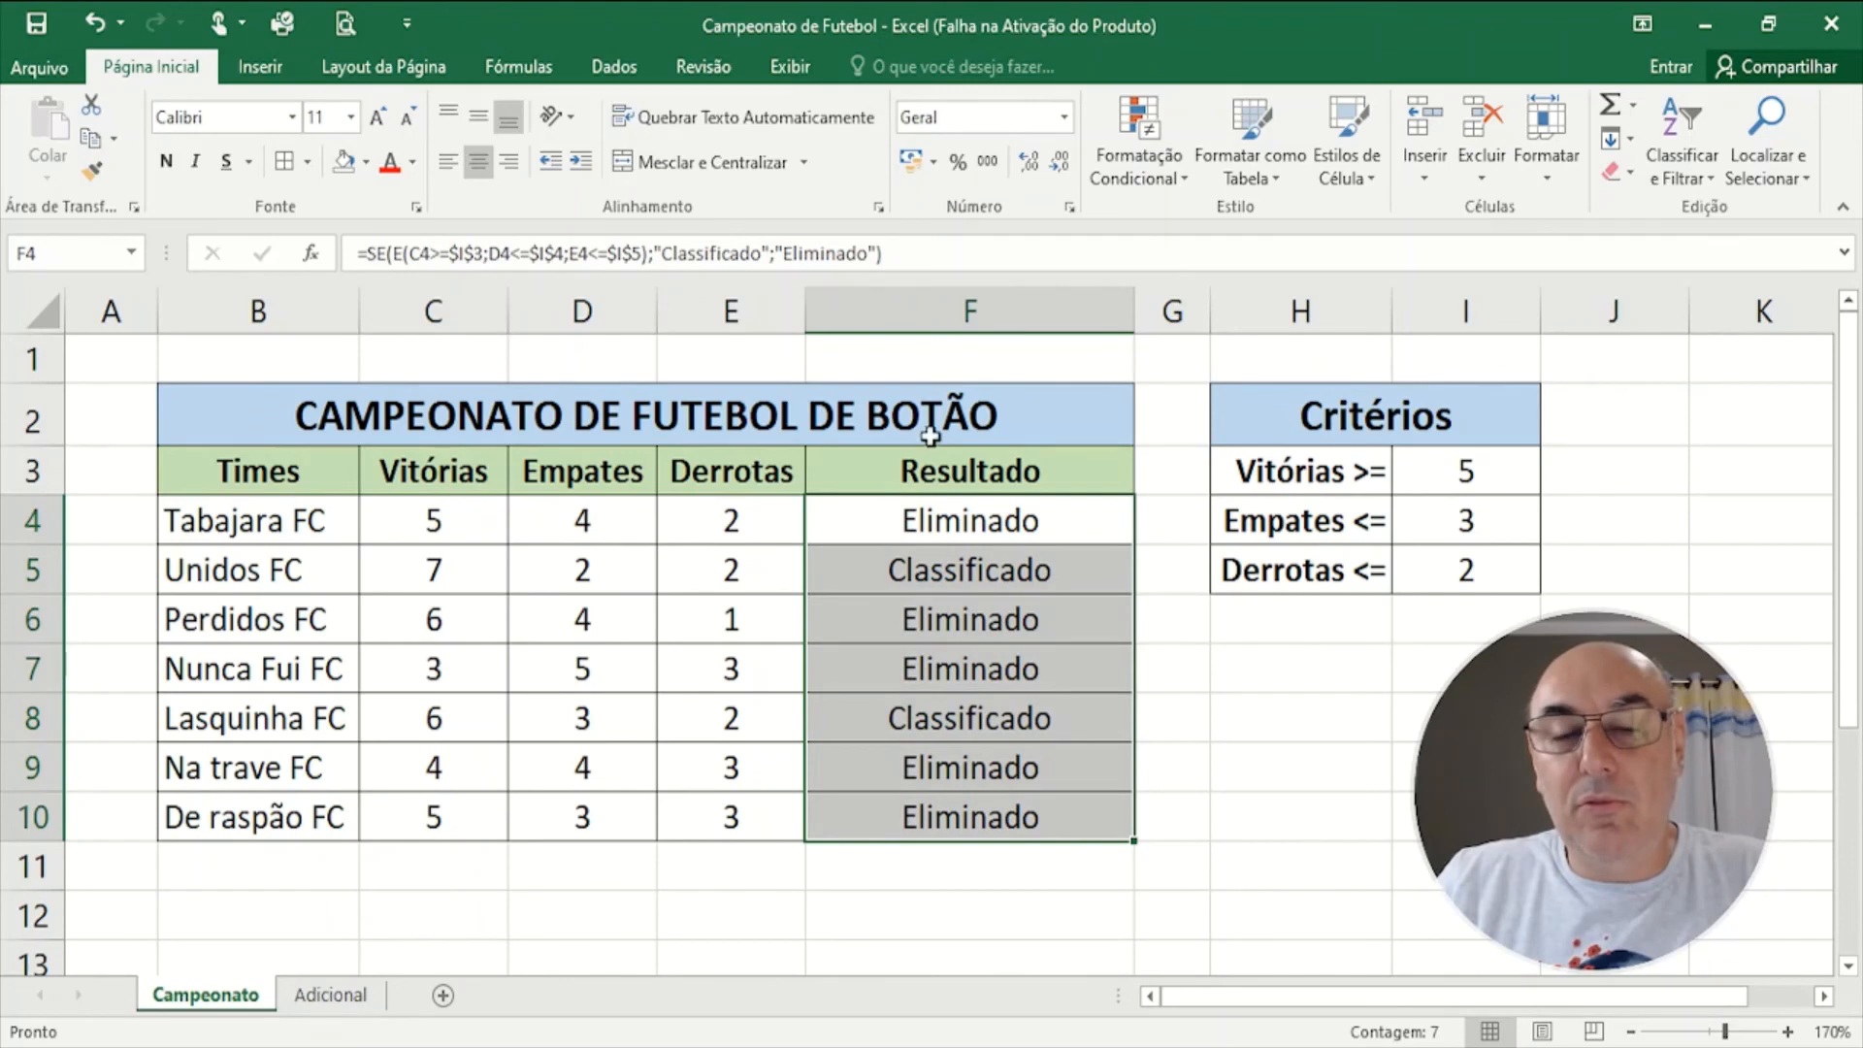
pyautogui.click(1232, 718)
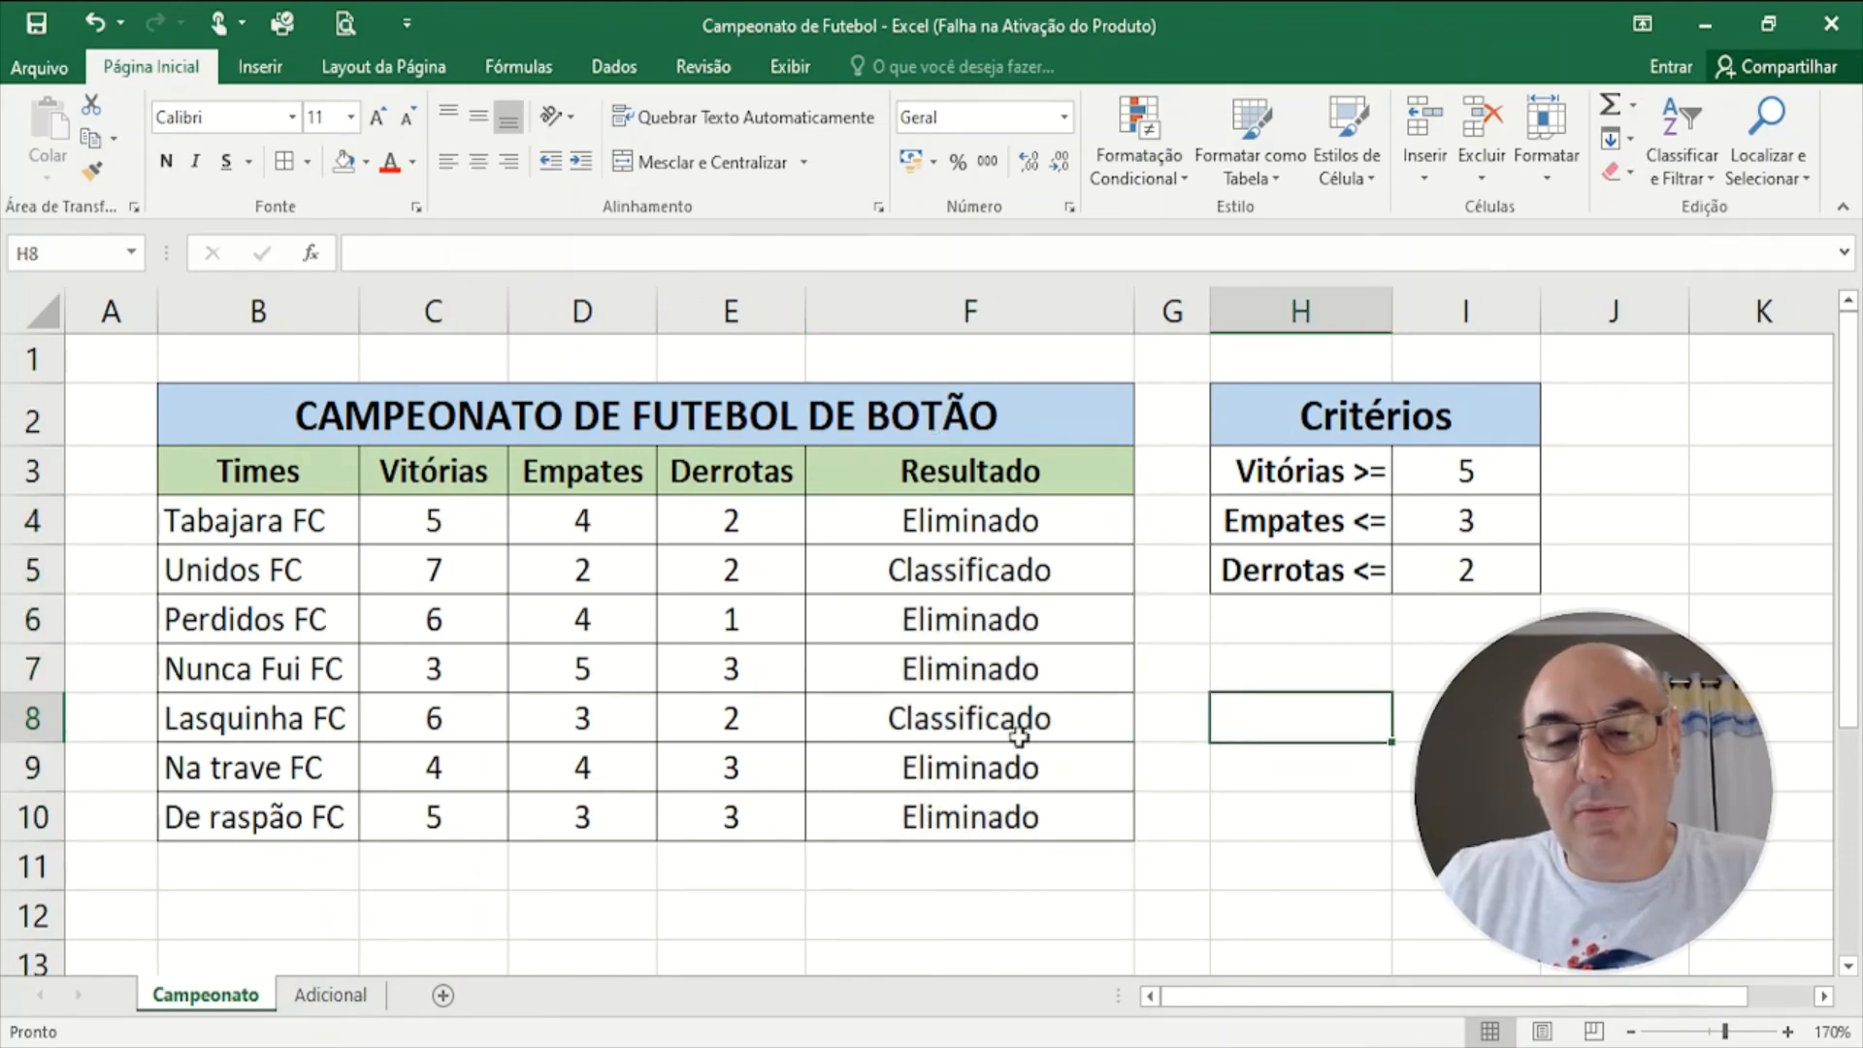
# - Replace the nested E function in F4's SE formula with OU and fill the formula down through F10
pyautogui.doubleClick(1019, 520)
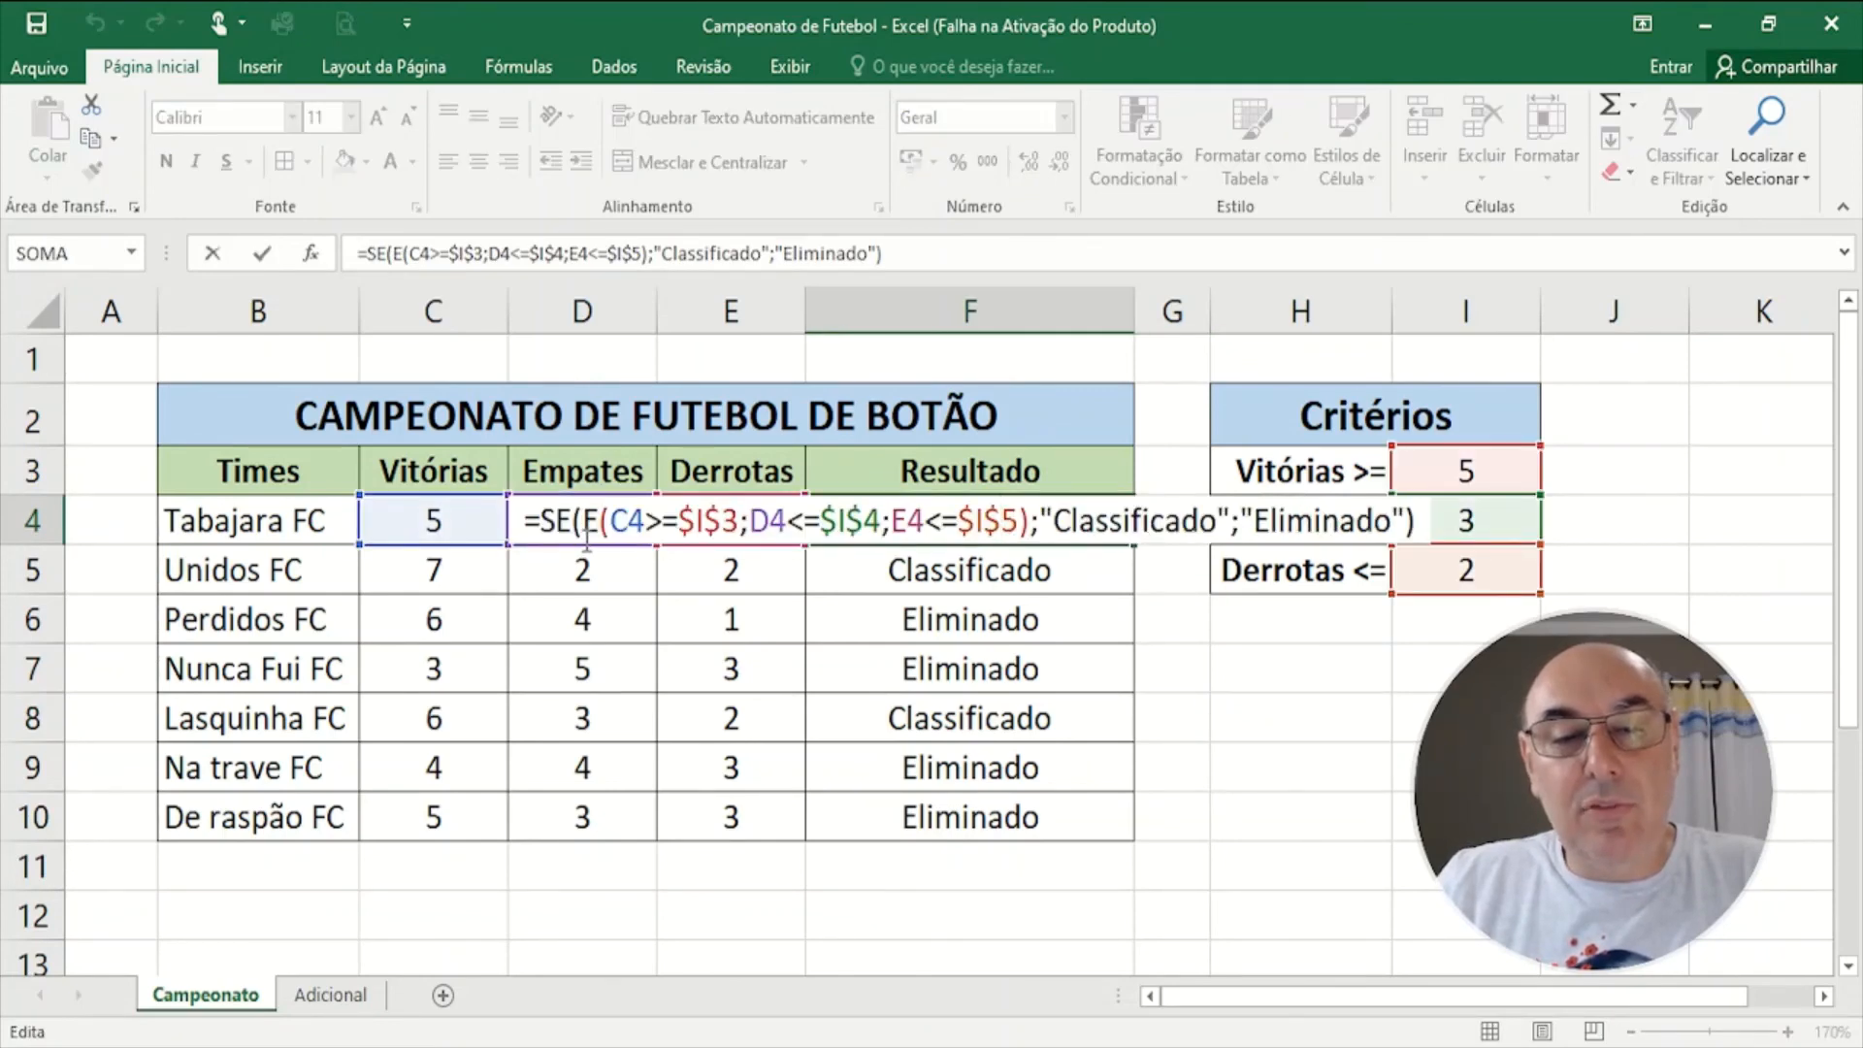
pyautogui.doubleClick(590, 529)
pyautogui.write('ou')
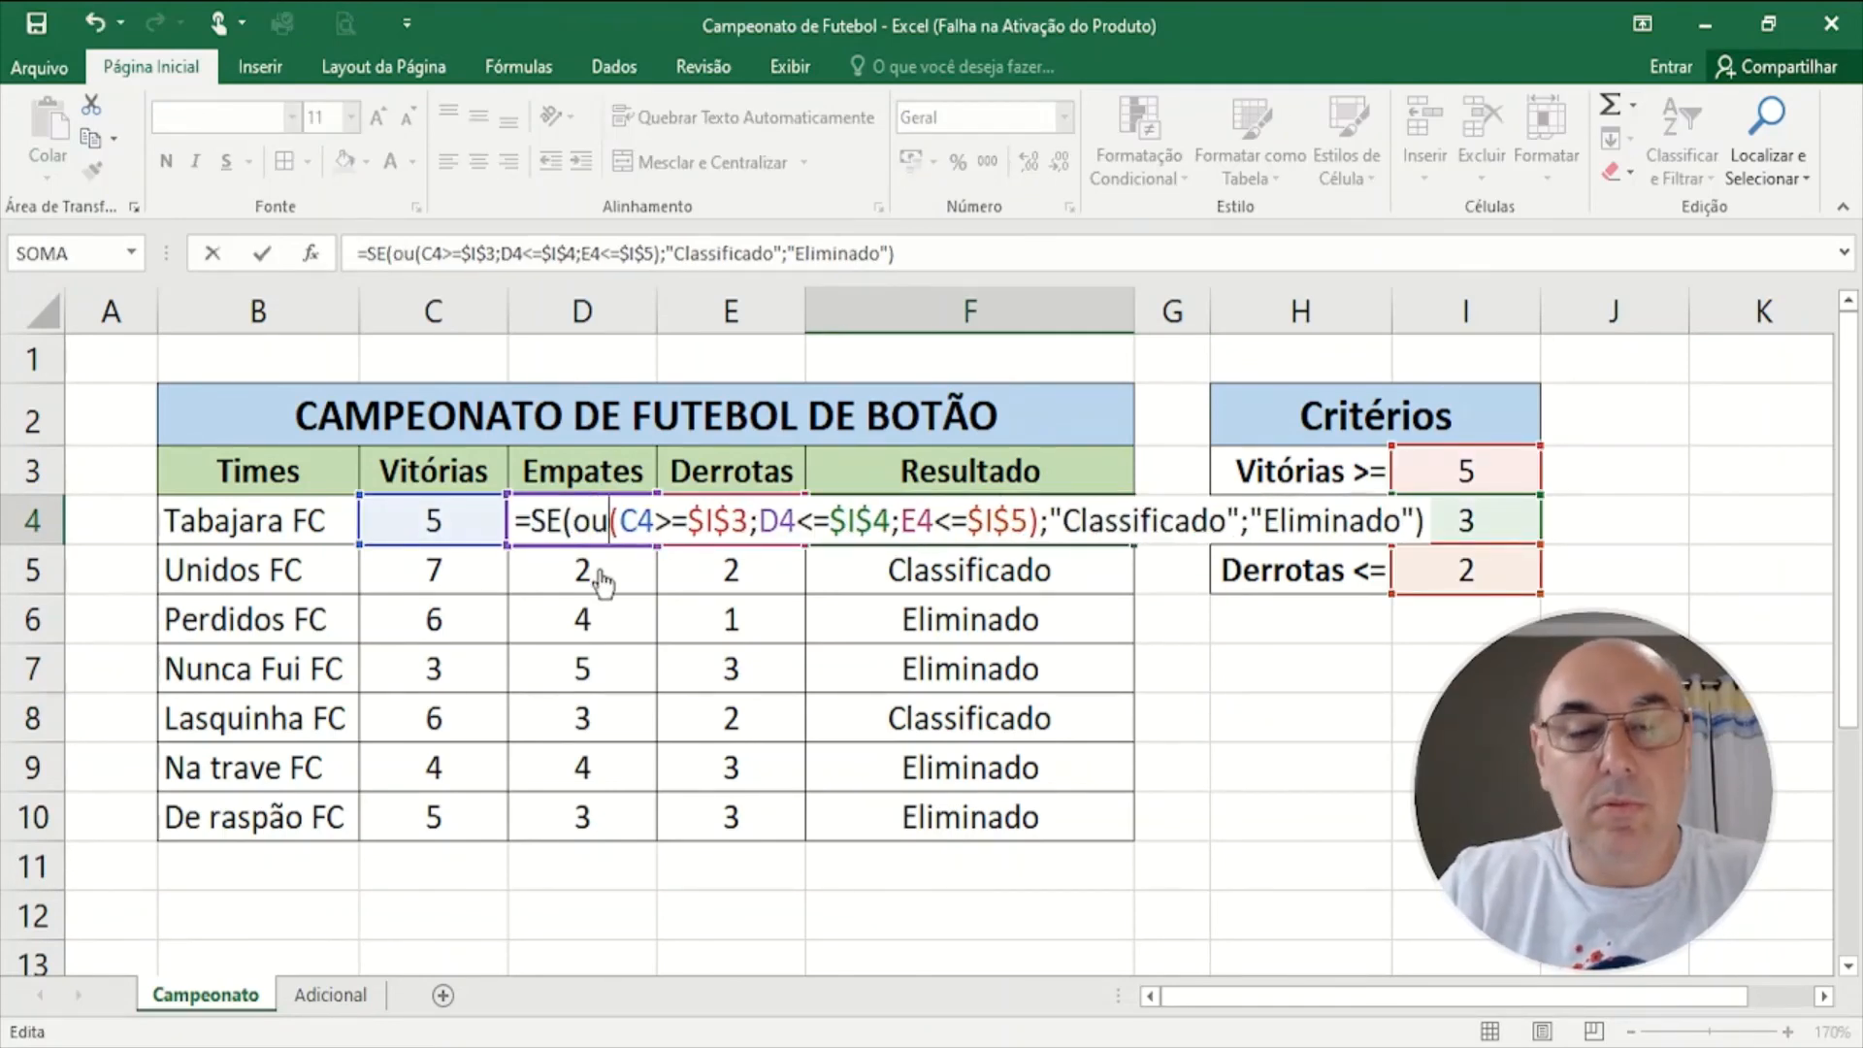
pyautogui.press('Return')
pyautogui.click(960, 522)
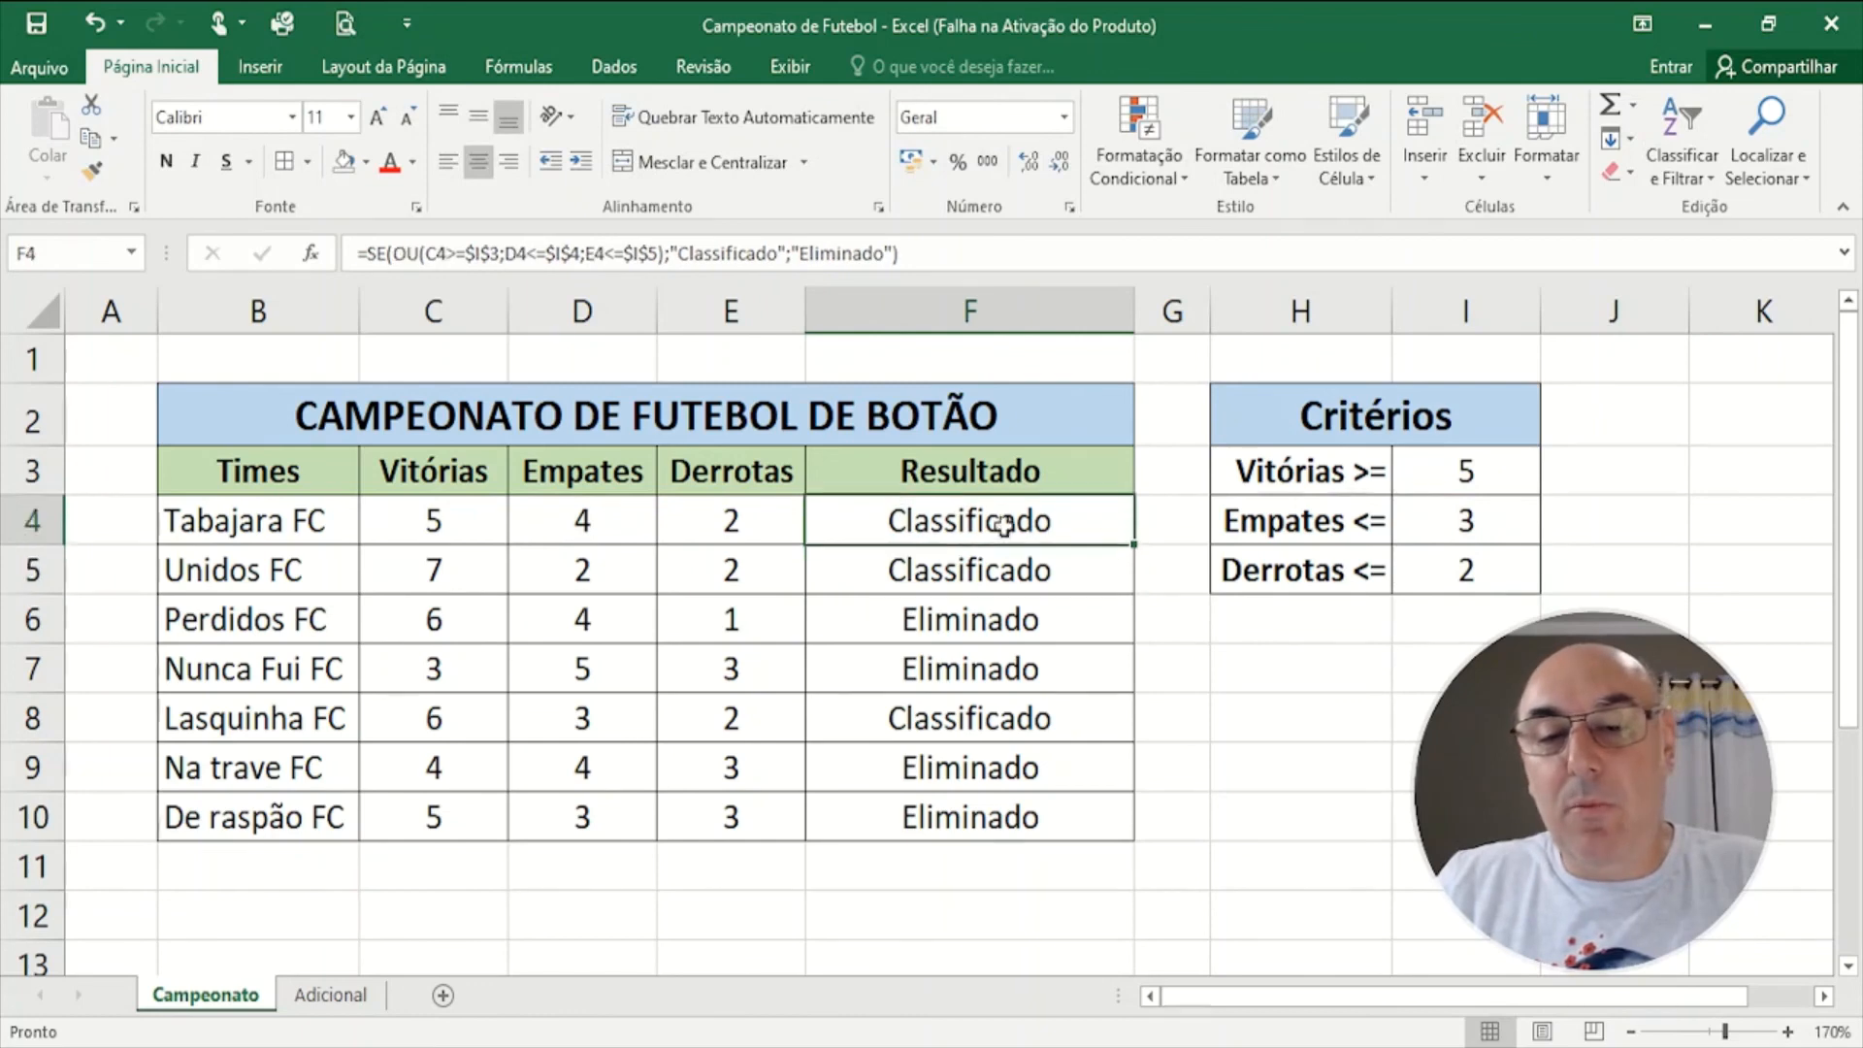
pyautogui.doubleClick(1134, 547)
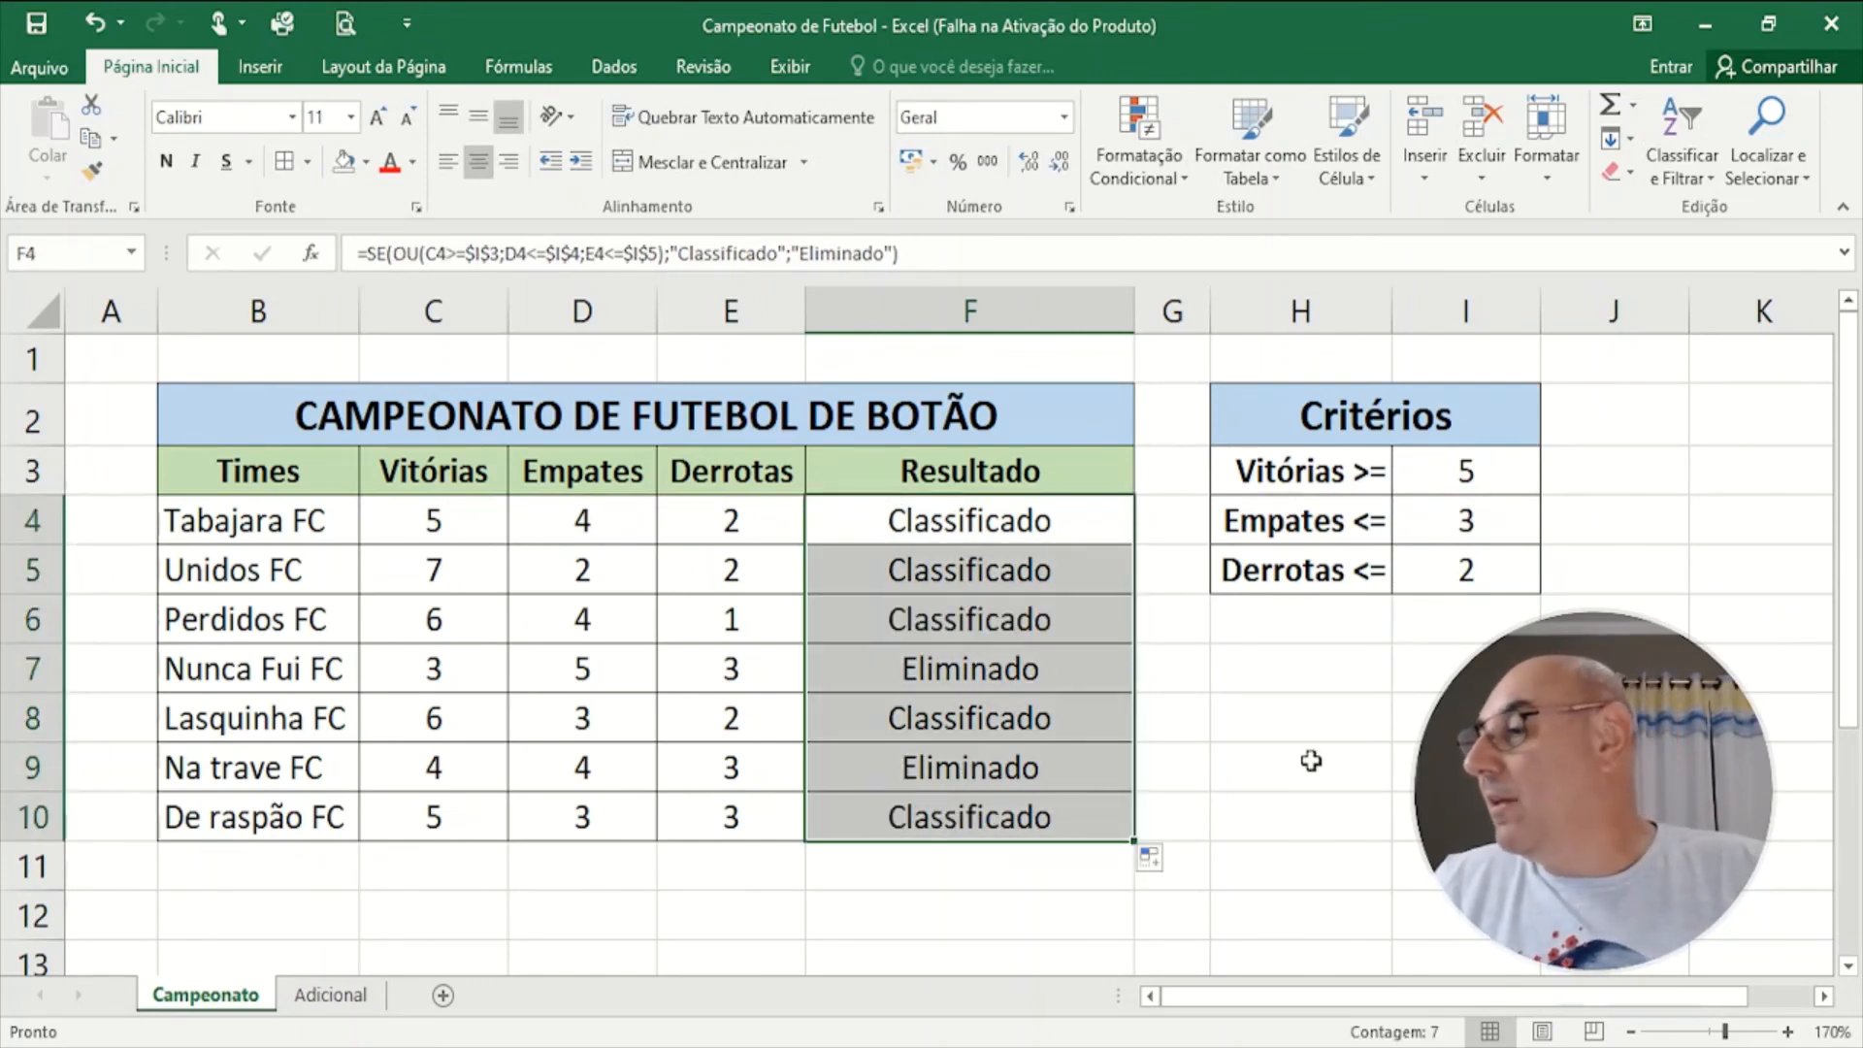
pyautogui.click(1279, 717)
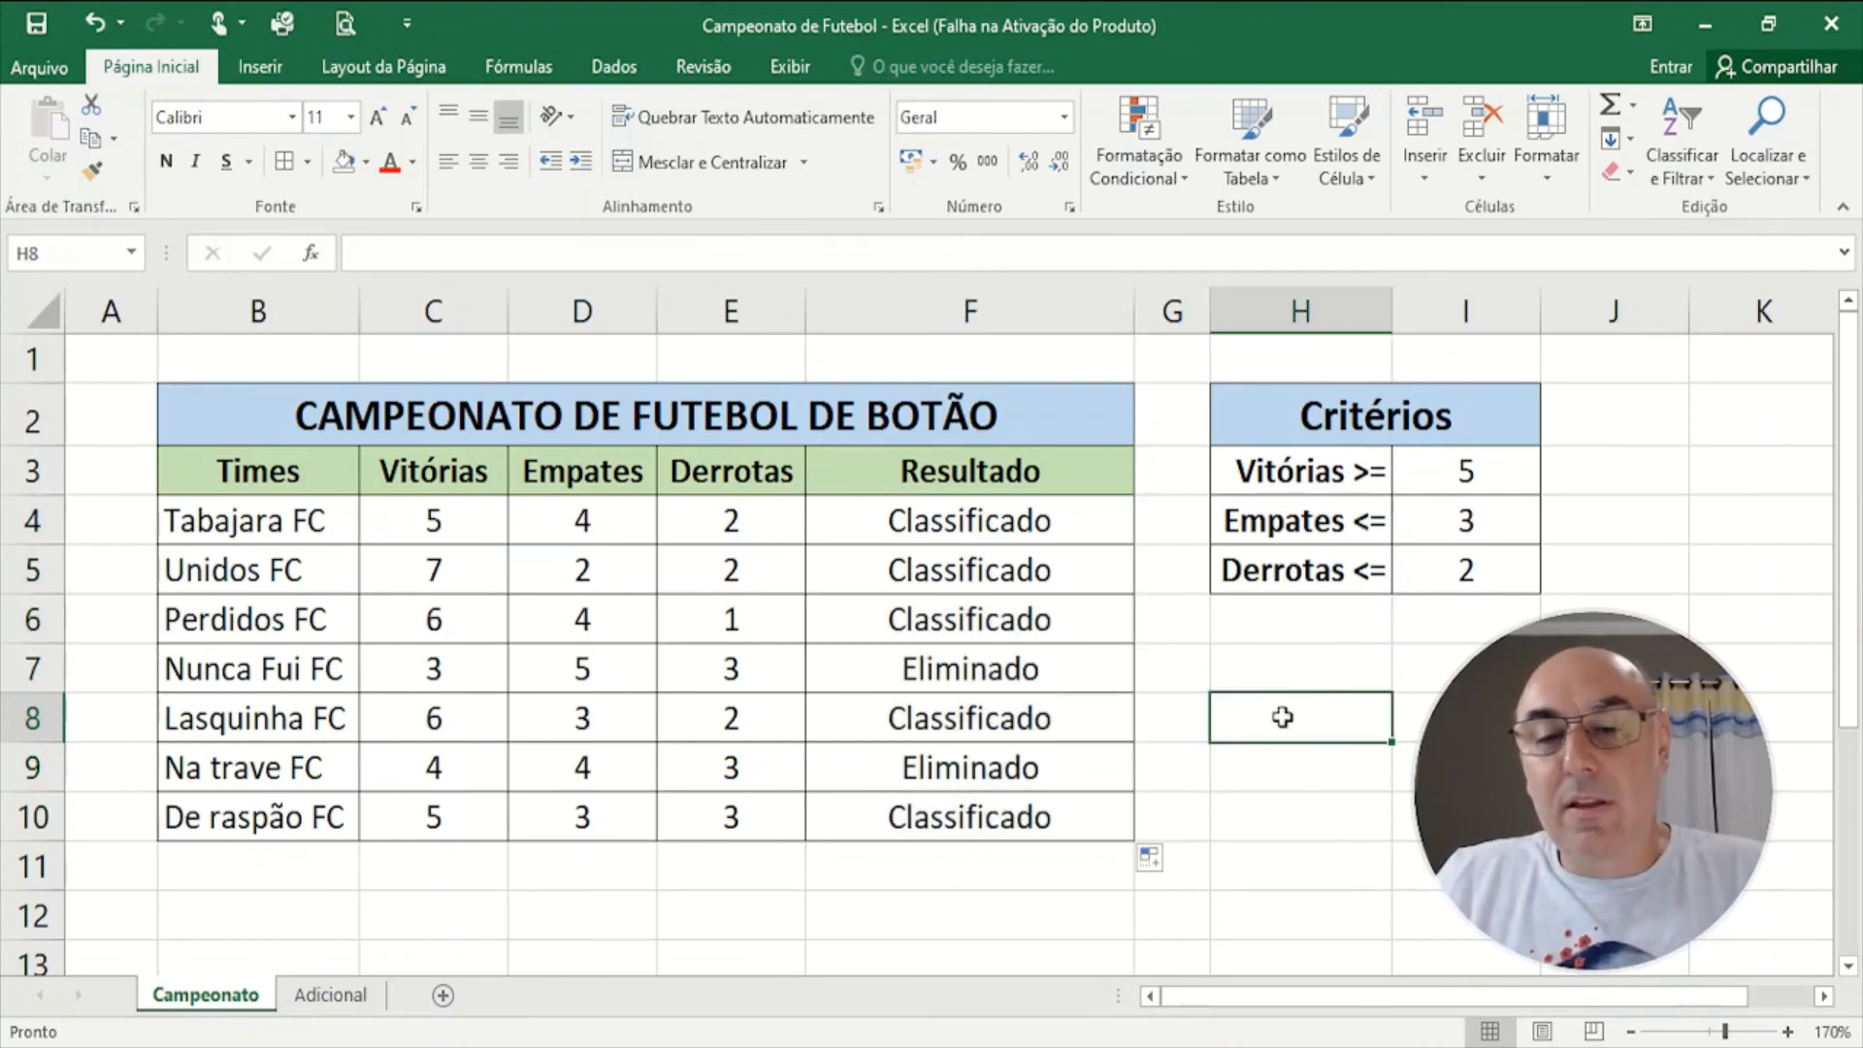